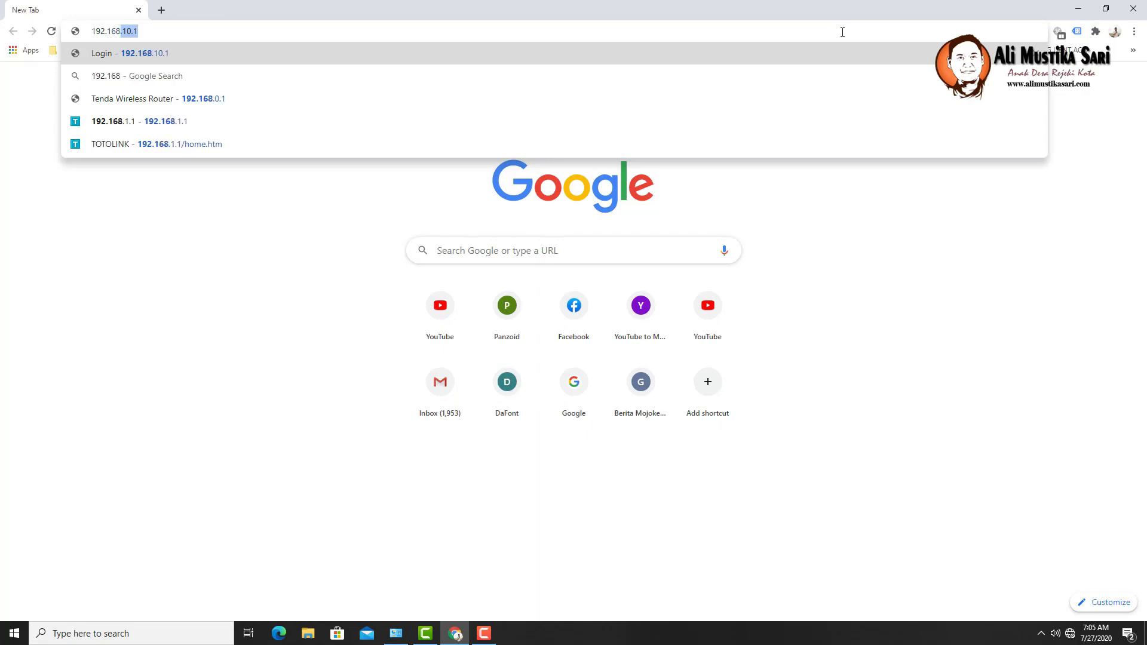
- Load 192.168.1.1 in Chrome, which reports the site can't be reached
text(1.1)
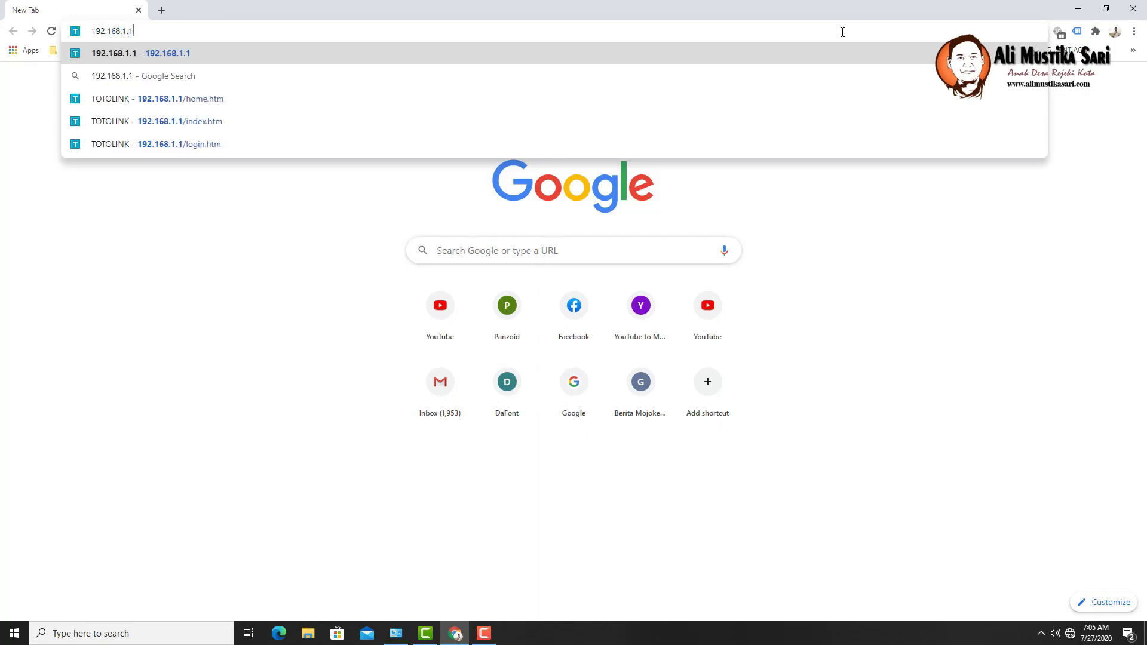
key(Return)
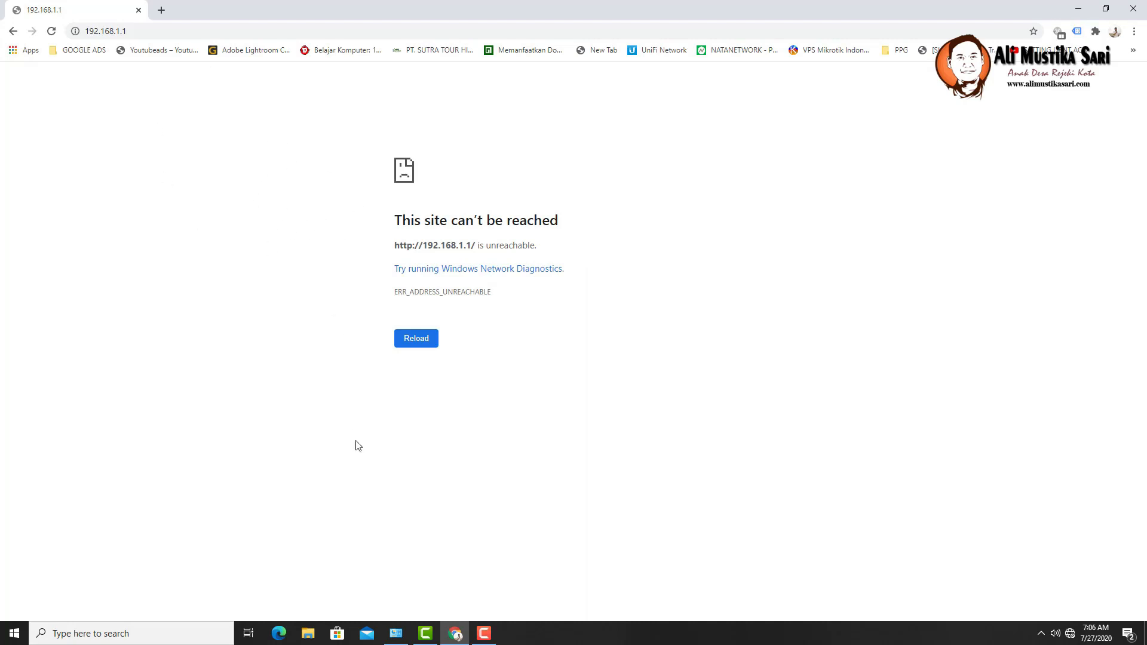
- Open the IPv4 properties of the Ethernet adapter from Network Connections
right_click(1071, 635)
click(1028, 615)
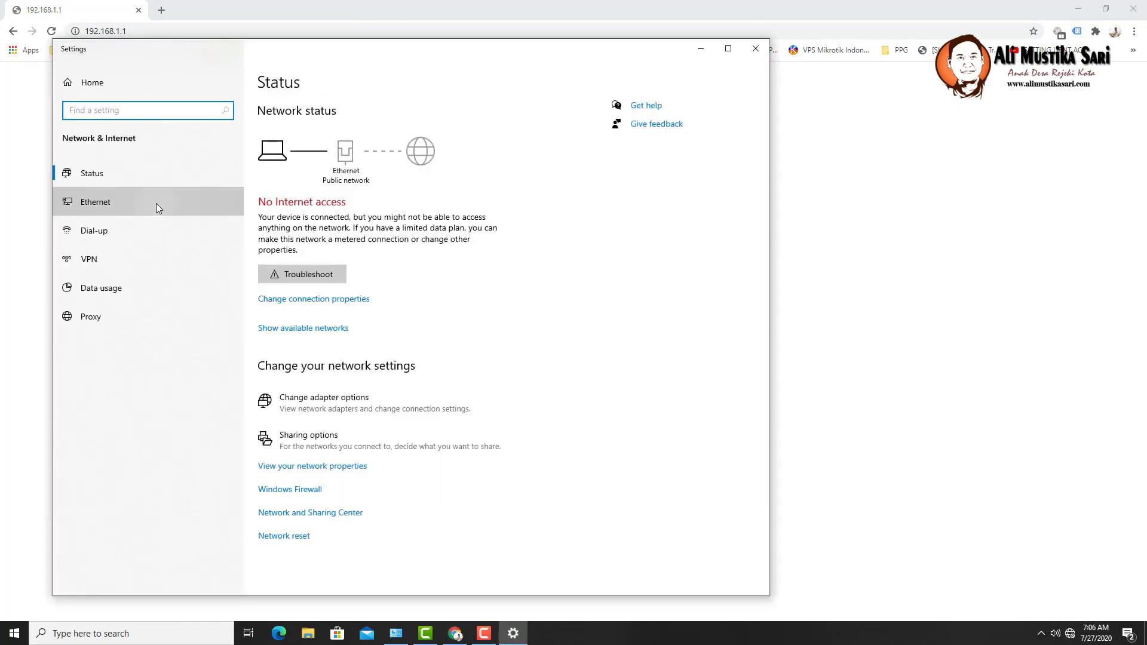
click(156, 203)
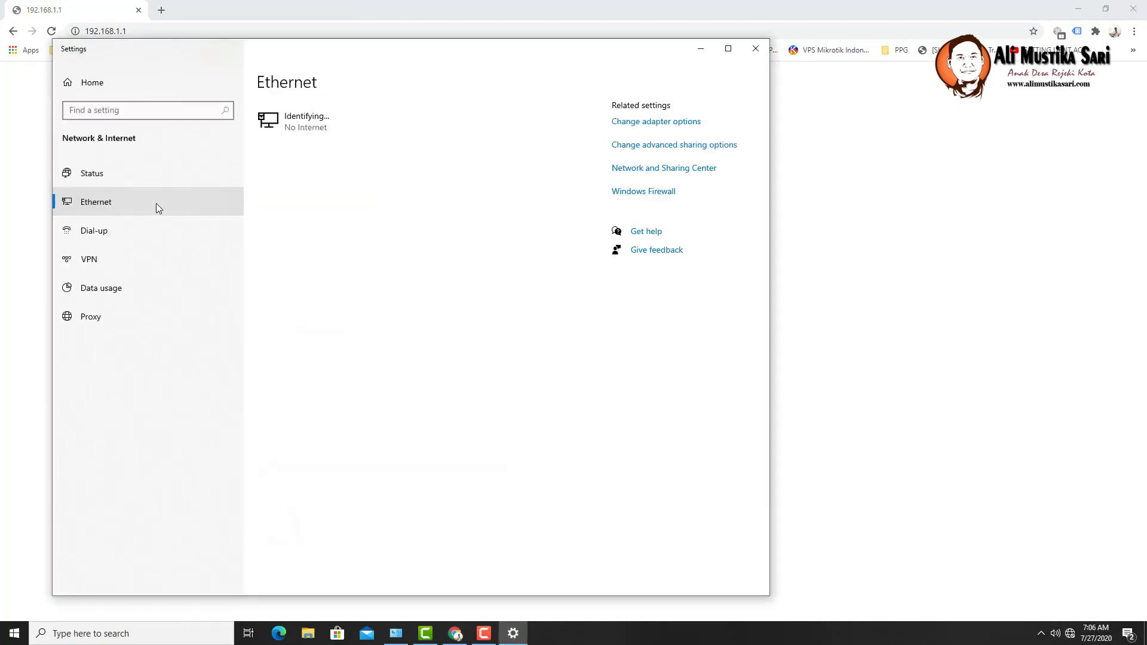
click(669, 129)
right_click(300, 207)
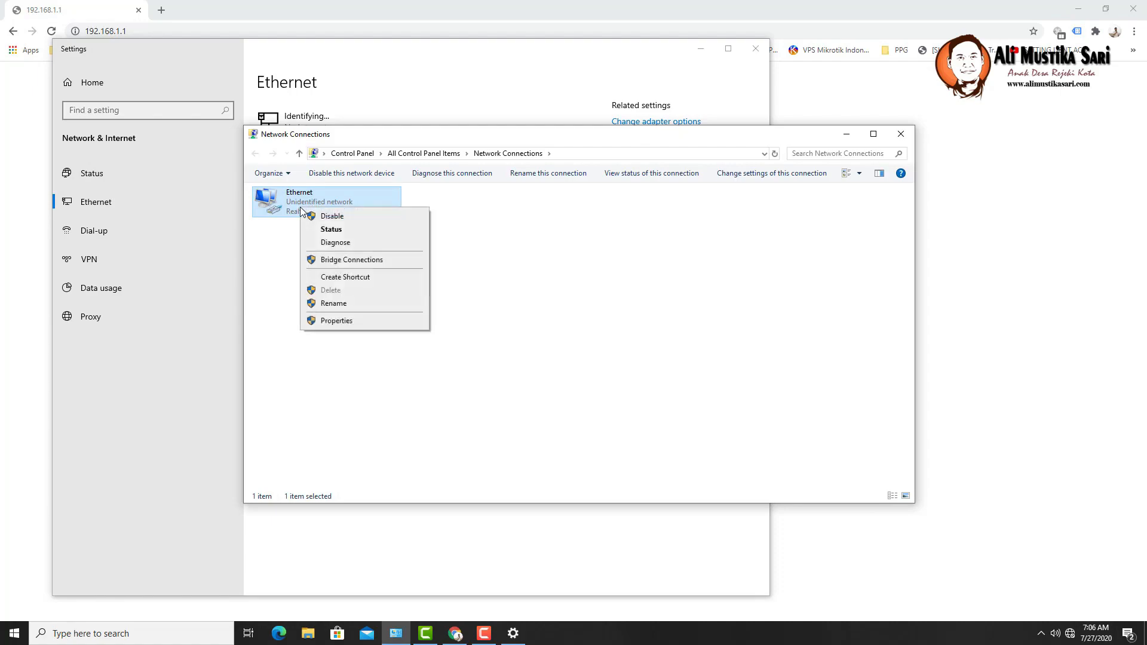
click(333, 321)
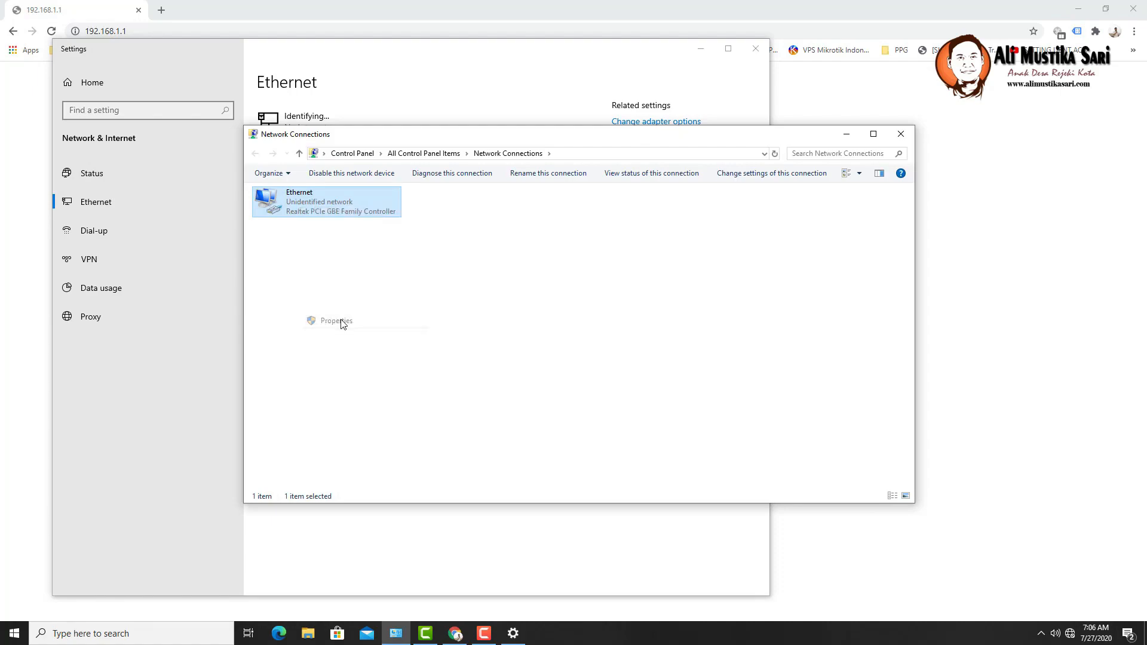
double_click(365, 311)
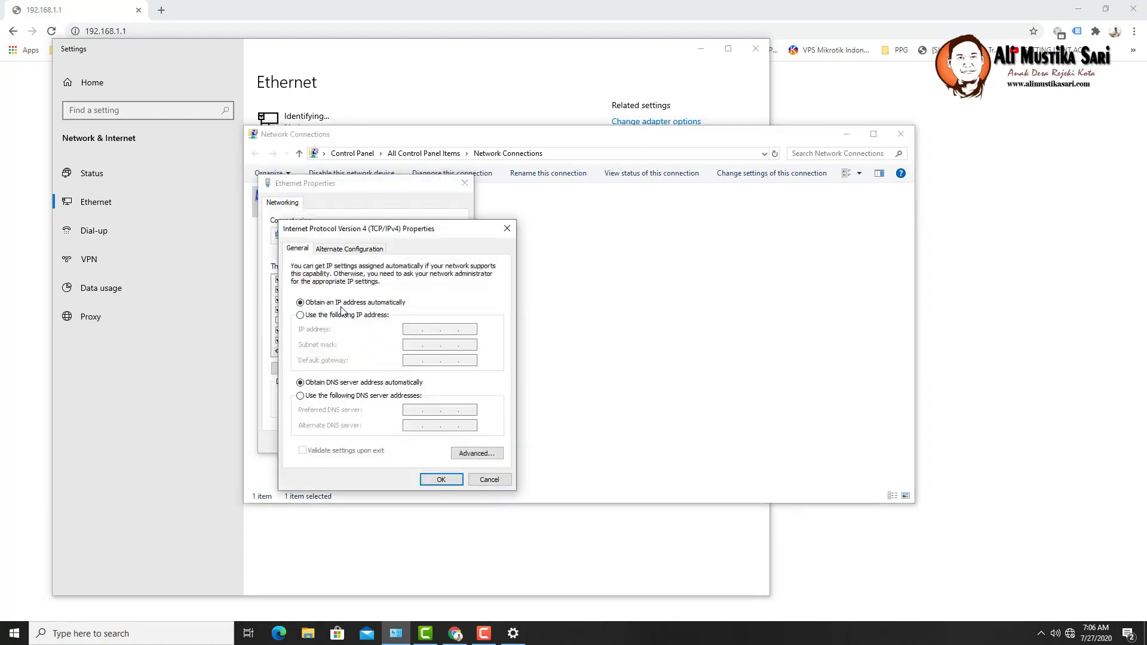
- Set static IP 192.168.1.3, mask 255.255.255.0, gateway and DNS 192.168.1.1, and save
click(327, 318)
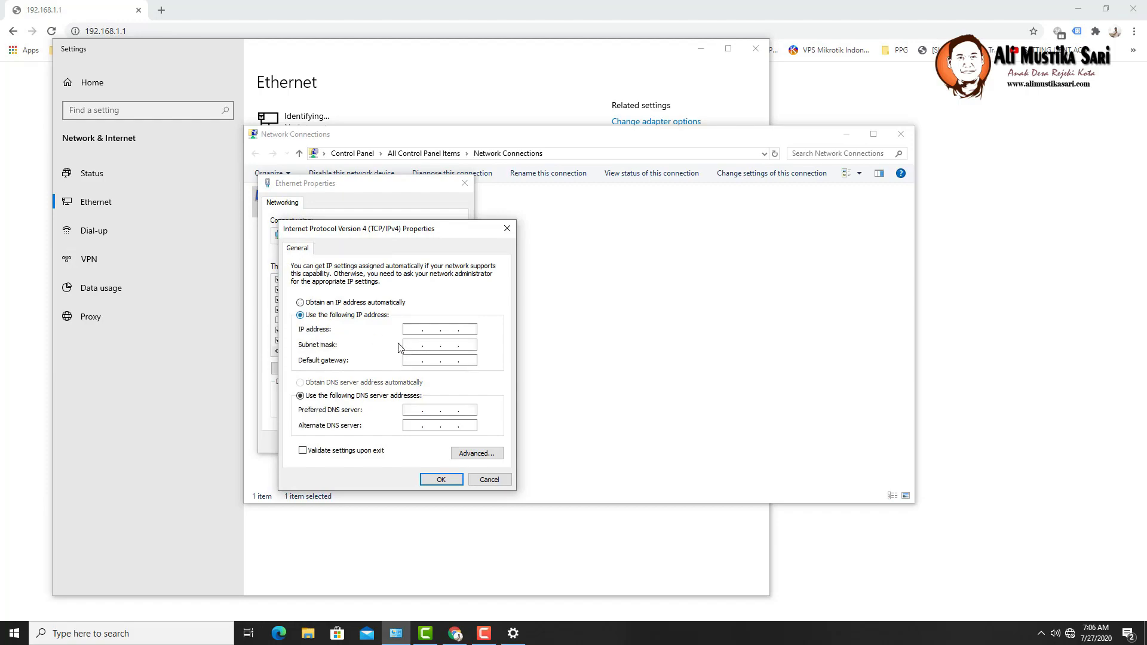
click(421, 330)
text(192.168.1.3)
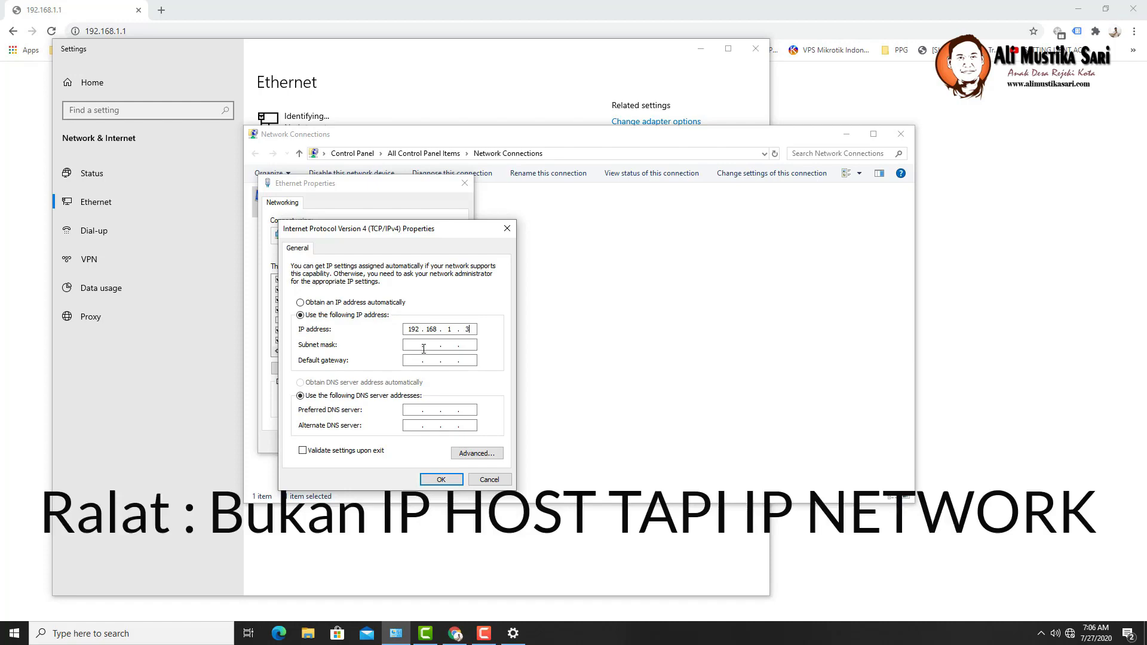
click(424, 348)
click(417, 361)
text(192 . 1)
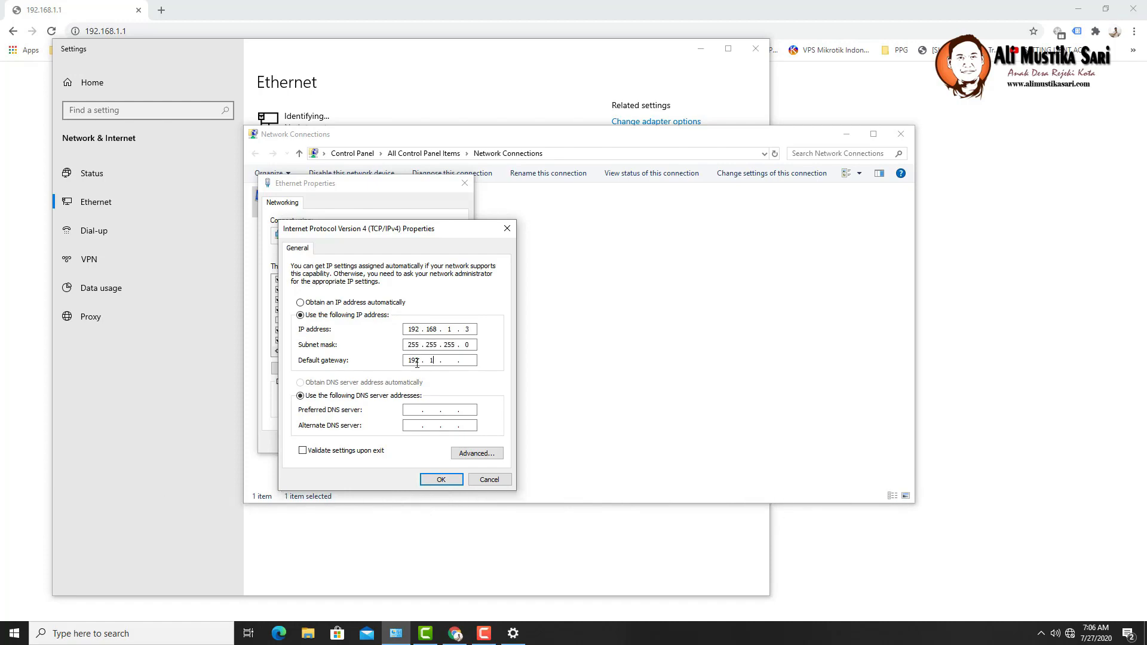
text(68)
click(415, 411)
text(192 . 168 . 1 . 1)
click(440, 480)
click(400, 441)
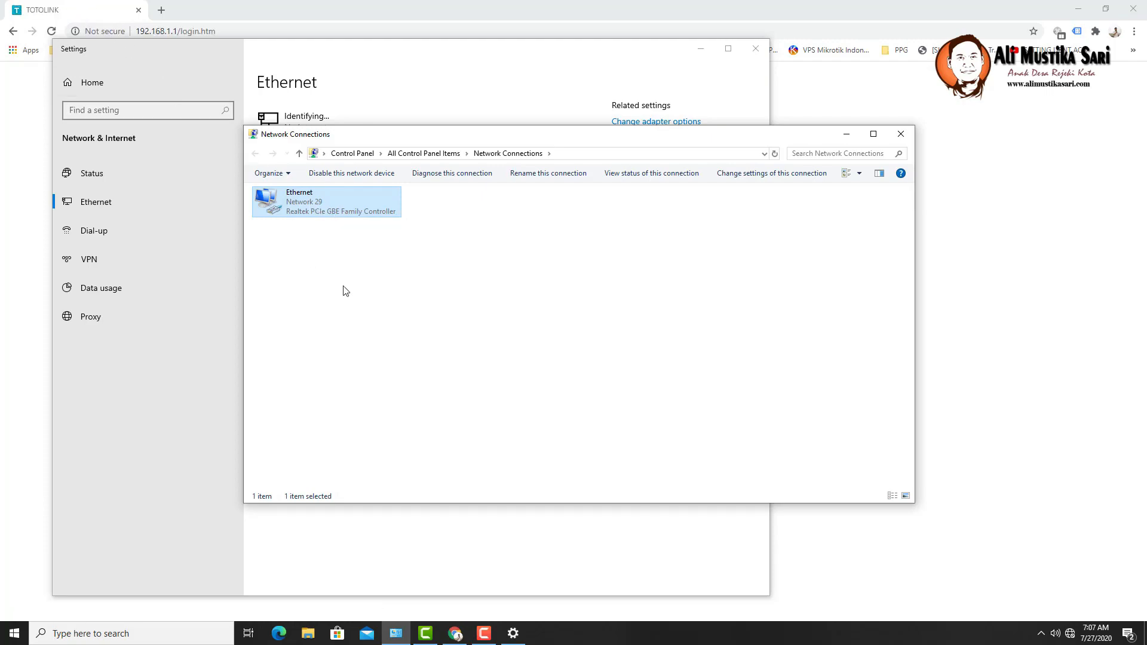
- Disable and then re-enable the Ethernet adapter in Network Connections
click(458, 12)
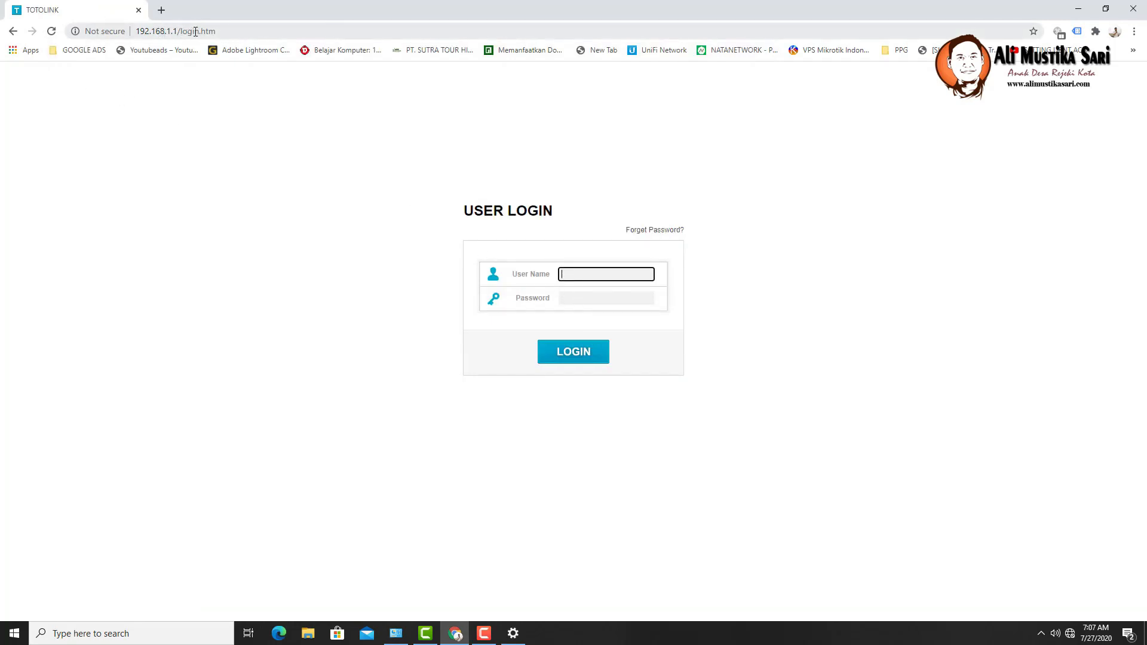
click(518, 633)
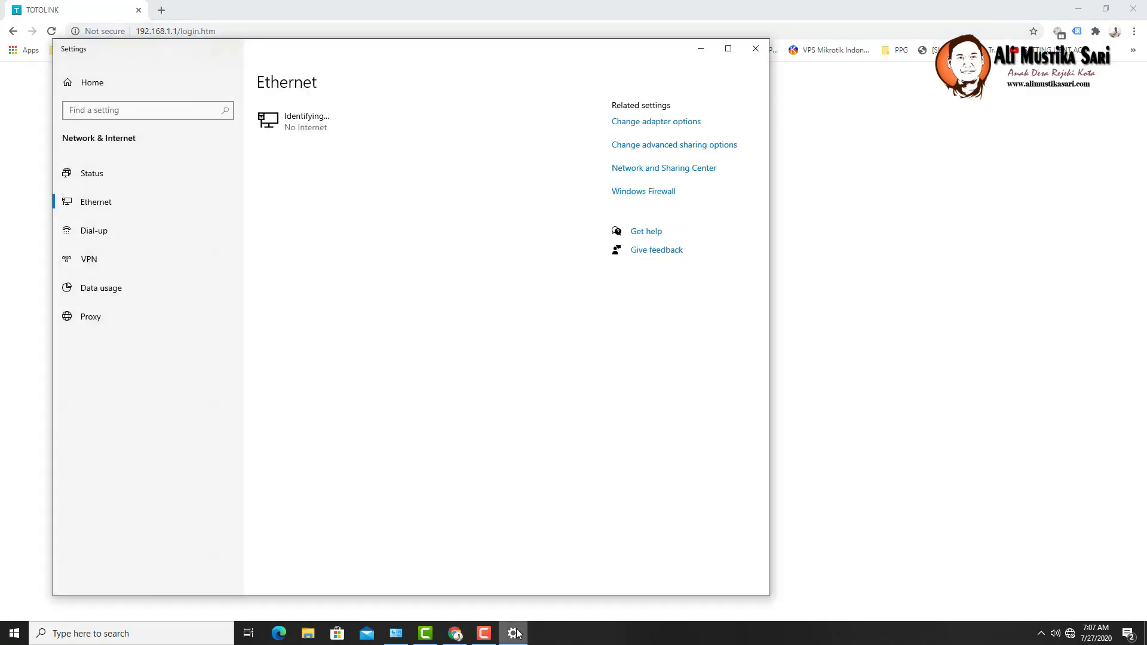
click(396, 633)
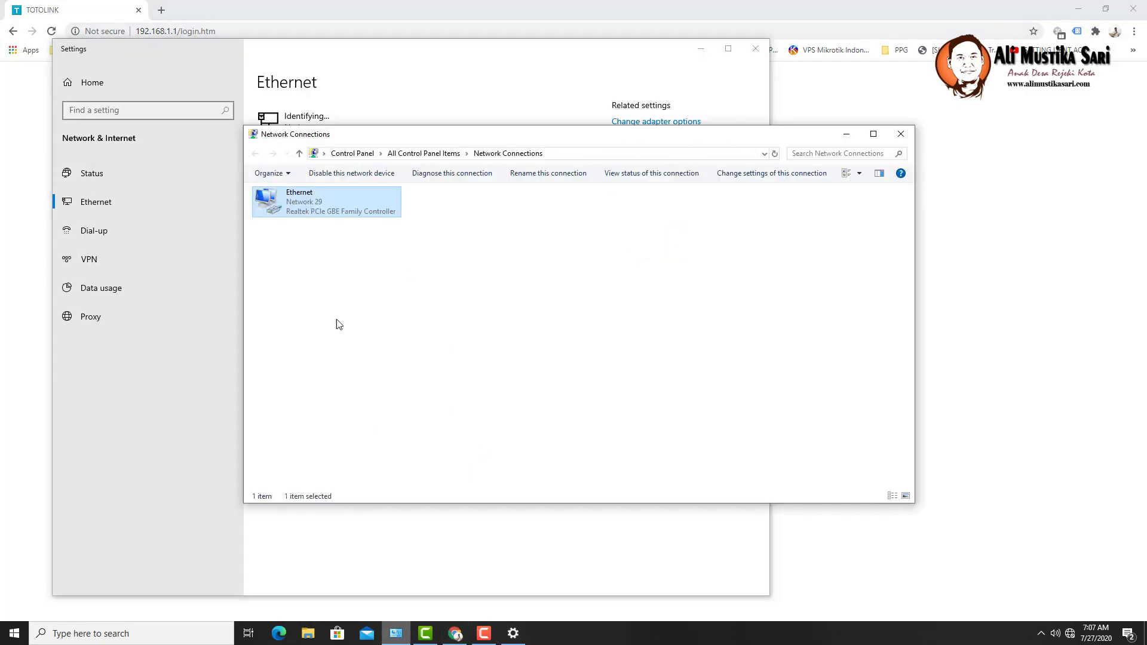
right_click(318, 203)
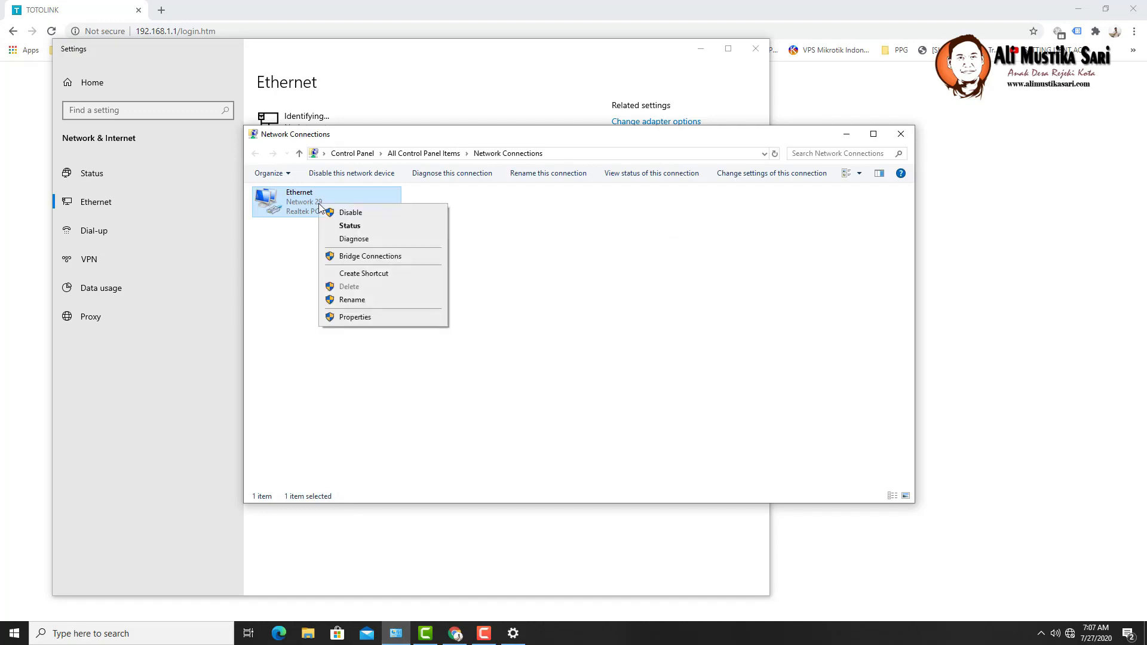
click(344, 213)
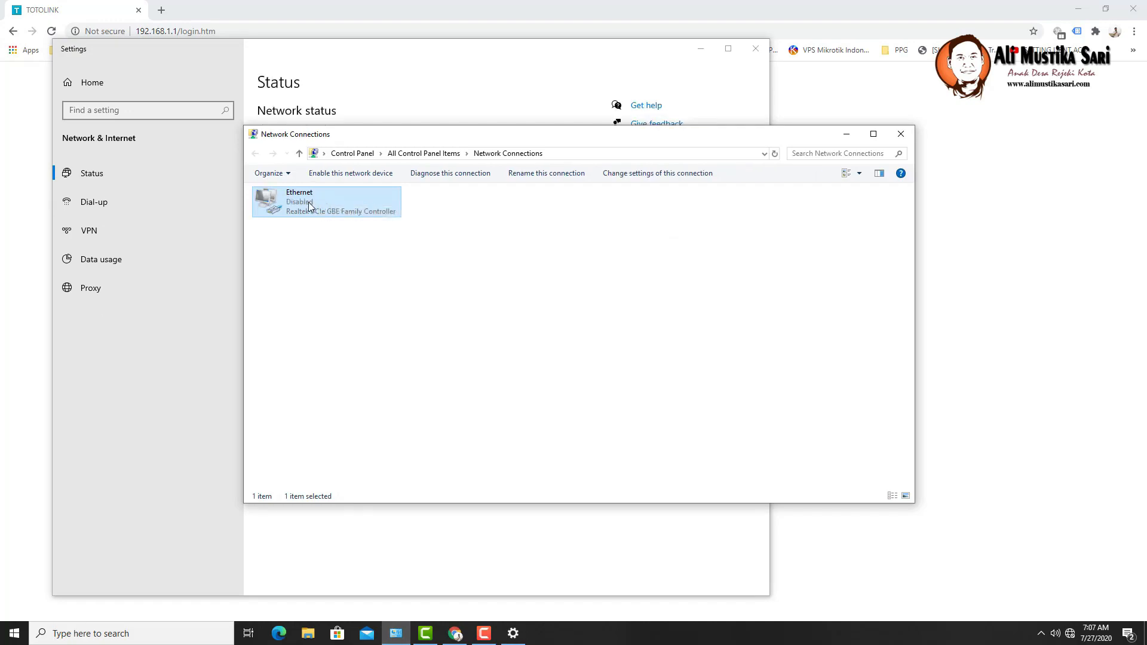
right_click(307, 202)
click(323, 212)
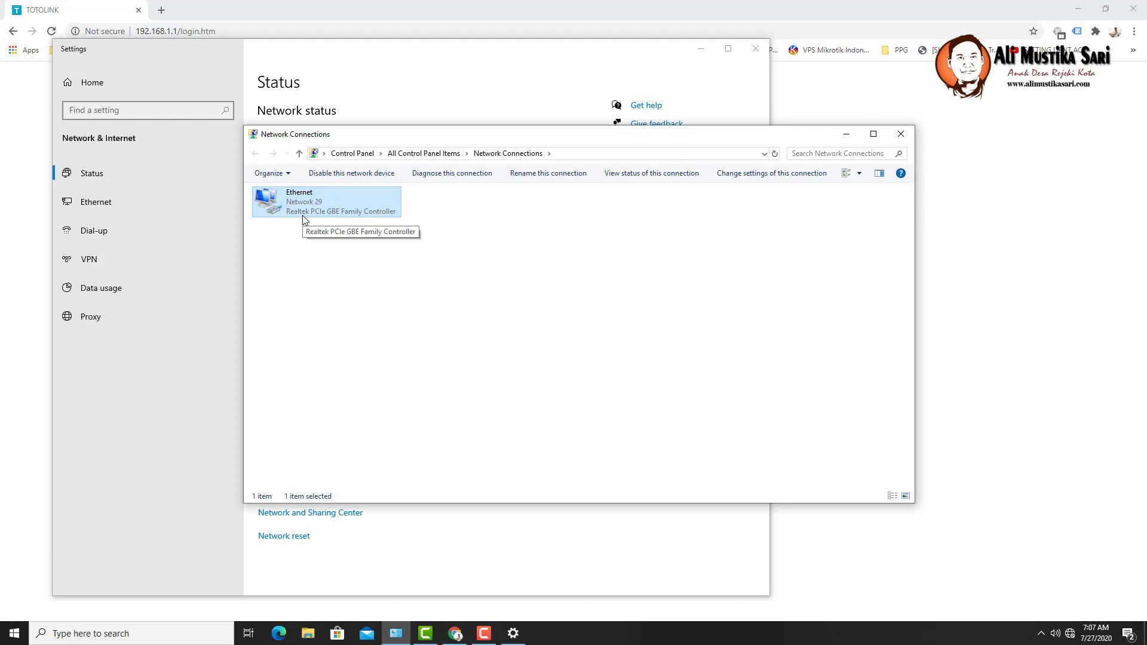
- Log in to the router admin page as admin with the account password
click(14, 181)
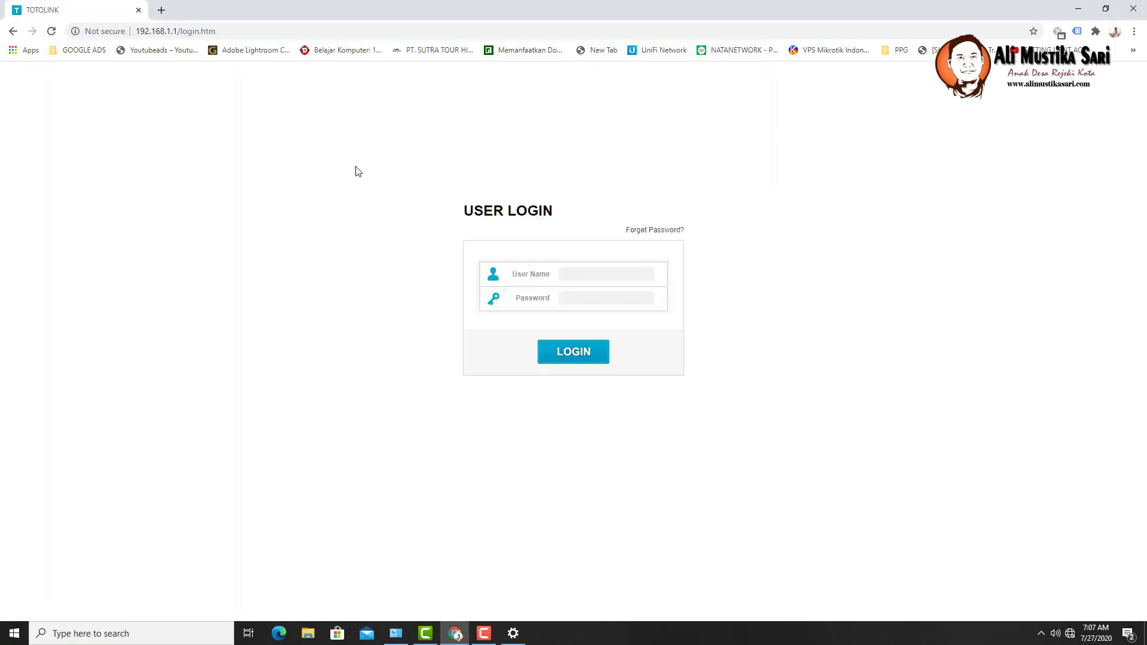
click(579, 279)
text(admin)
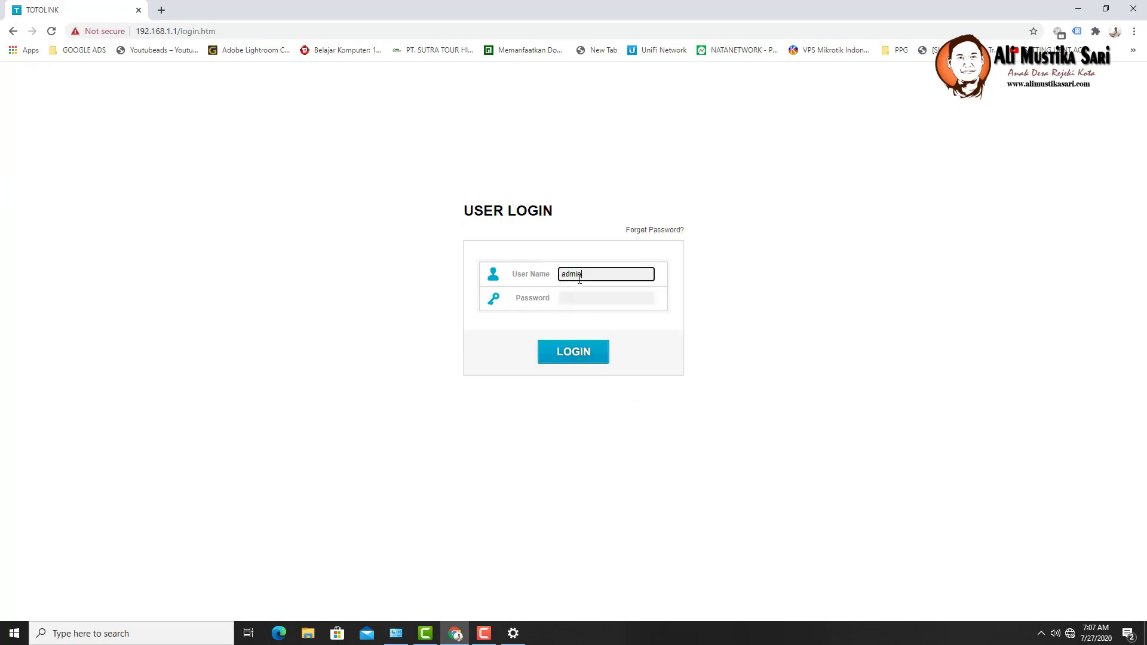
key(Tab)
text(ad)
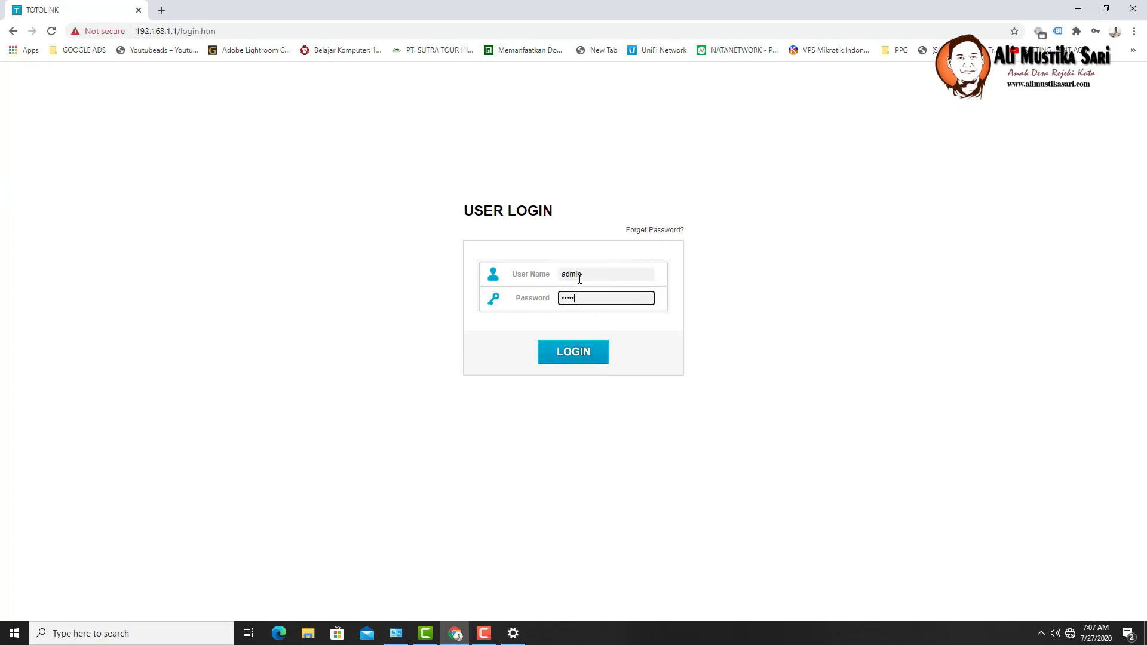
click(574, 355)
- Remove login.htm from the address to load the router's home Status page
drag(181, 30, 299, 21)
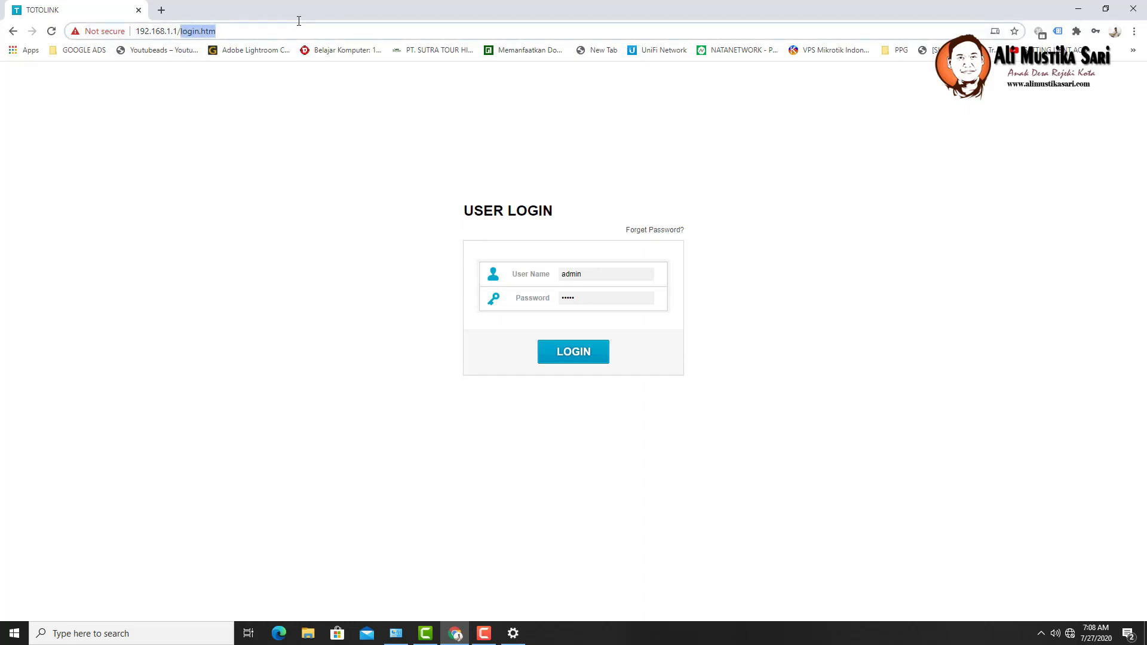
key(BackSpace)
key(Return)
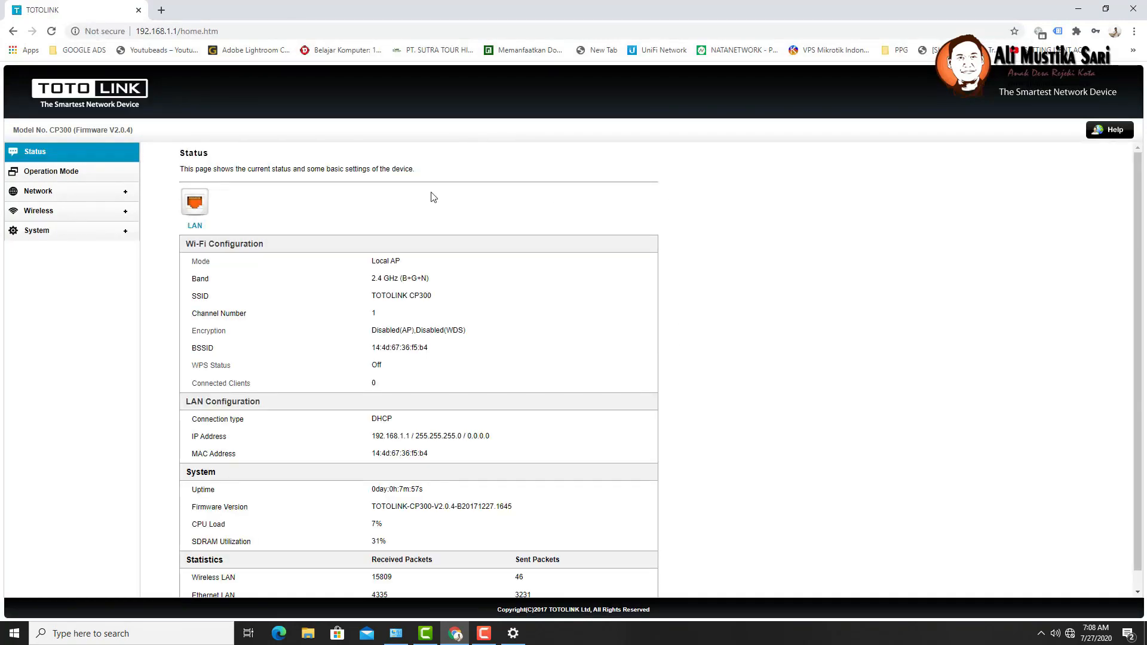
- Select AP operation mode and continue to the Basic Settings step
click(62, 173)
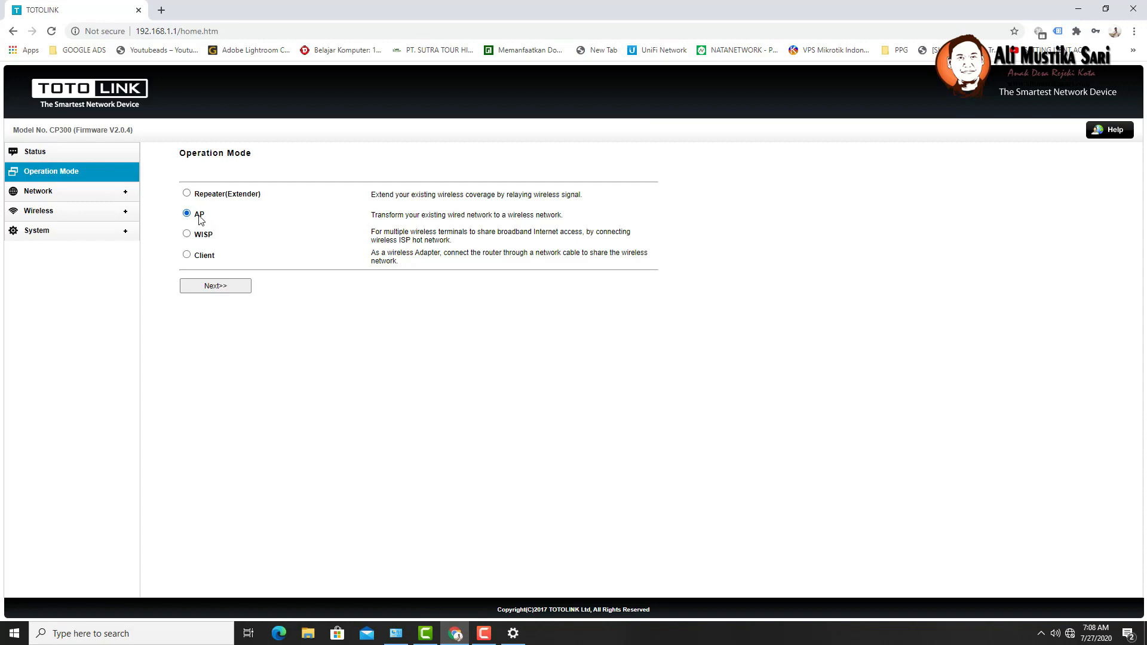
click(226, 293)
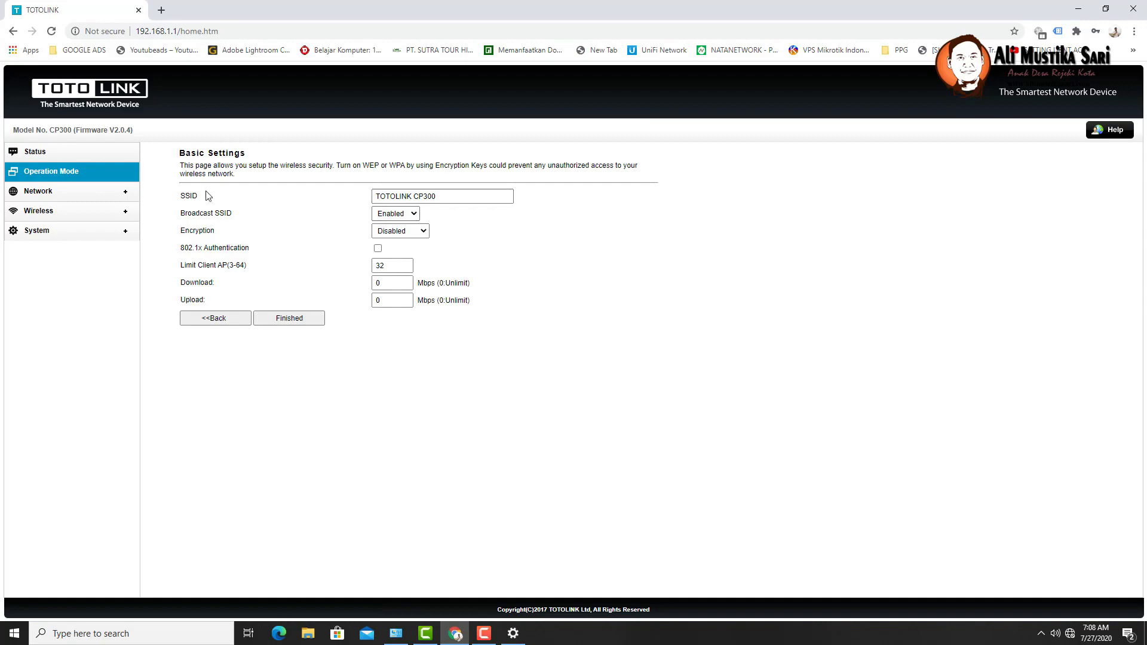
- Change the SSID to 'MASALI NET #55'
double_click(186, 194)
drag(441, 194, 360, 195)
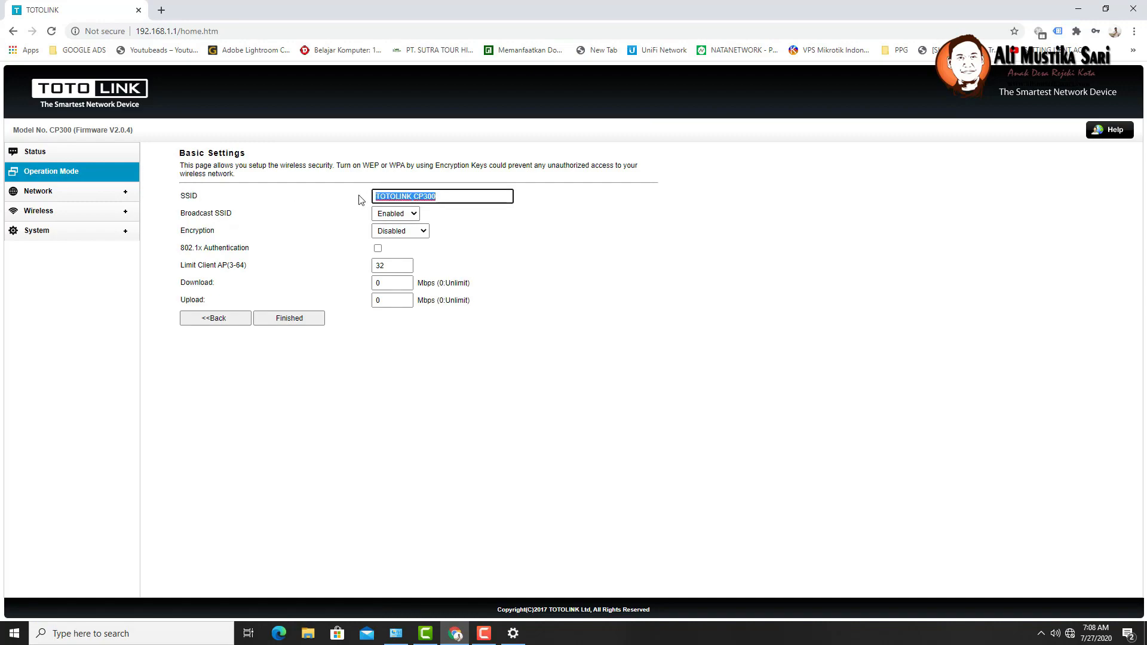
text(MAS)
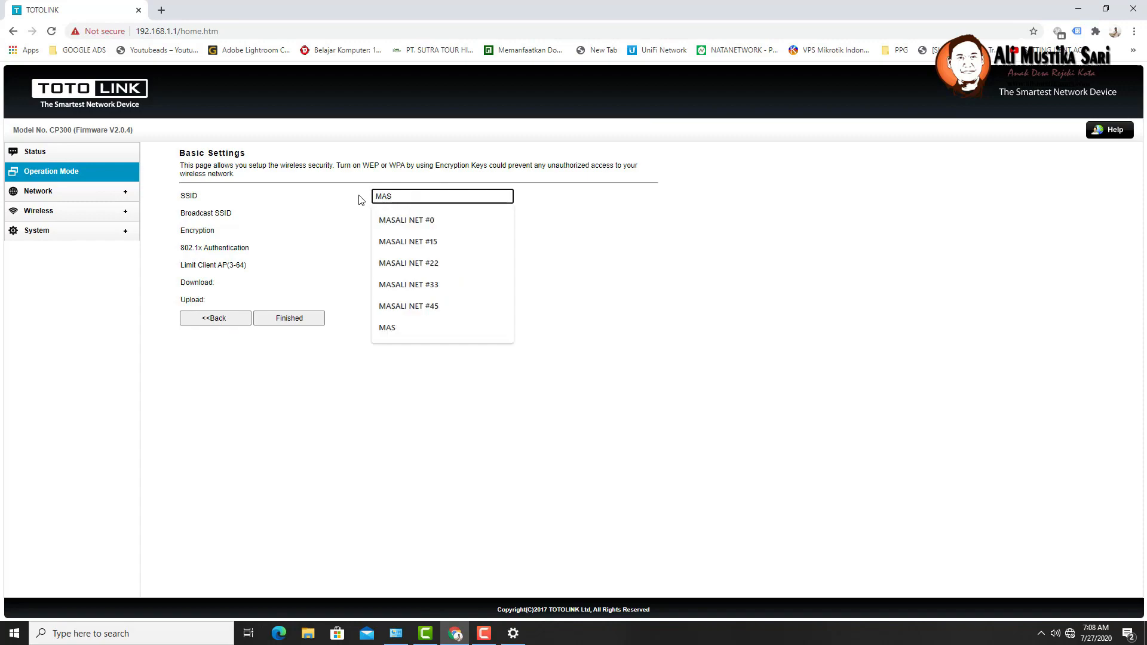
click(406, 220)
key(BackSpace)
text(55)
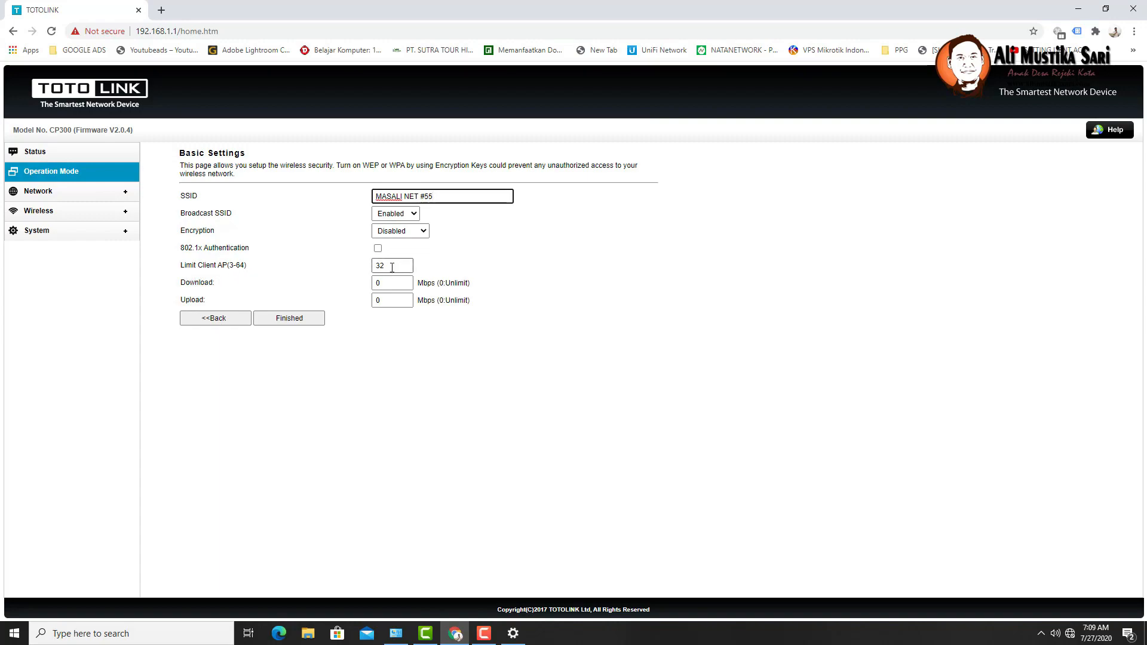
- Replace the client limit of 32 with 64
double_click(240, 265)
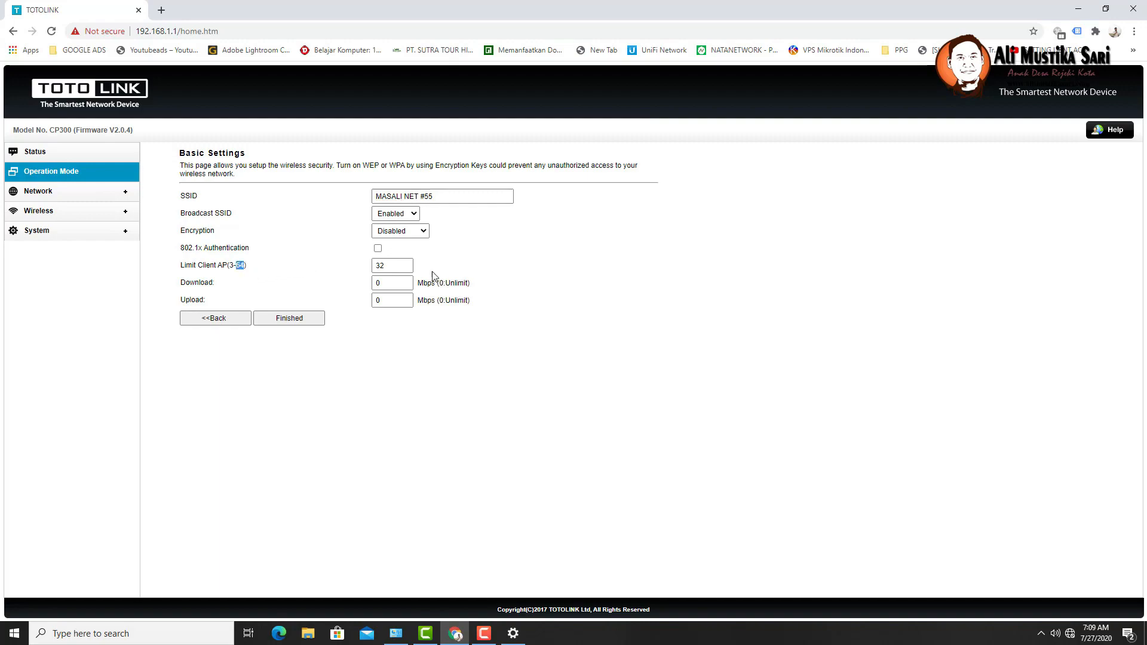
click(399, 270)
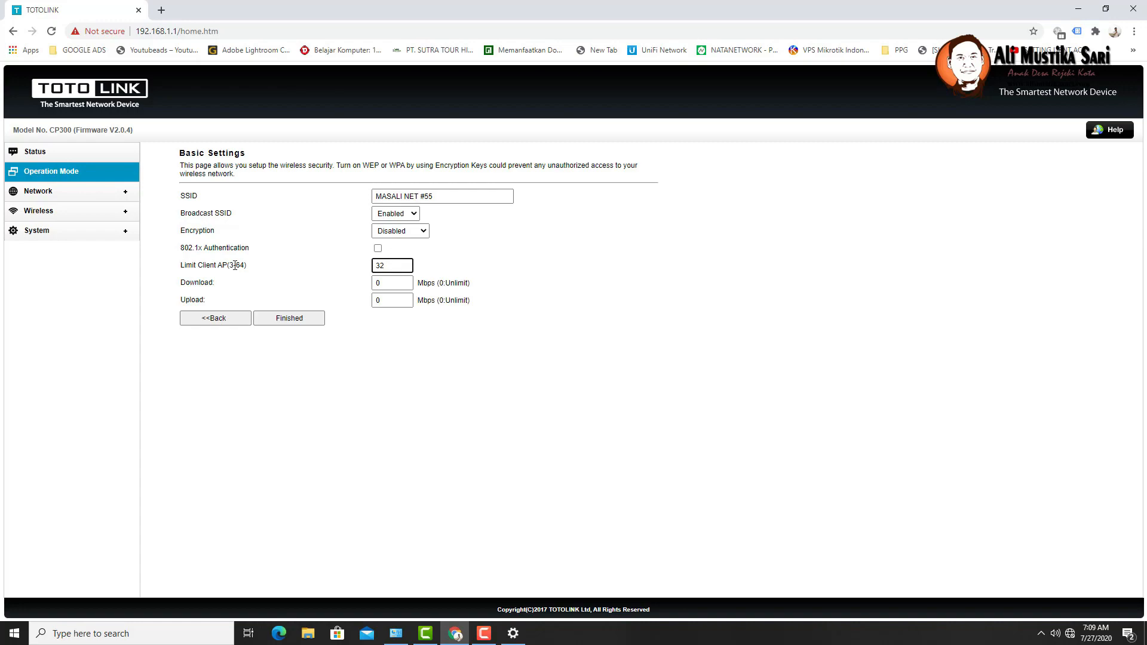
key(ctrl+a)
text(64)
- Change the Limit Client AP value back to 32
double_click(394, 267)
drag(402, 267, 355, 272)
text(32)
- Finish the AP setup so the device saves settings and reboots
click(302, 322)
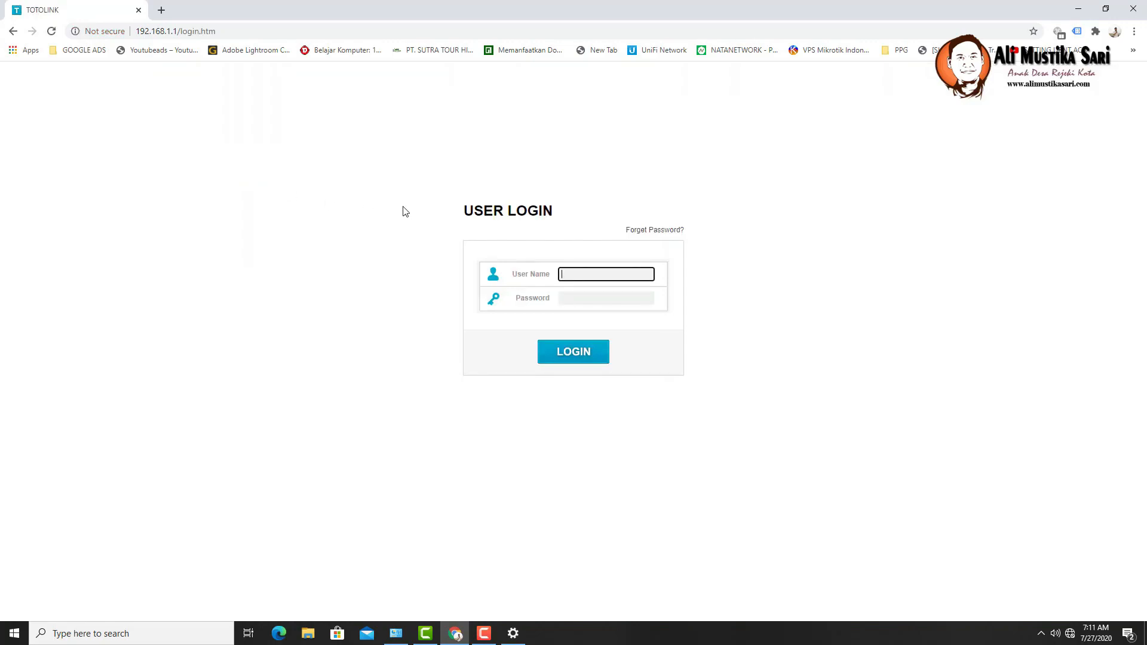
- Log in again as admin with the account password
text(admin)
key(Tab)
text(admin)
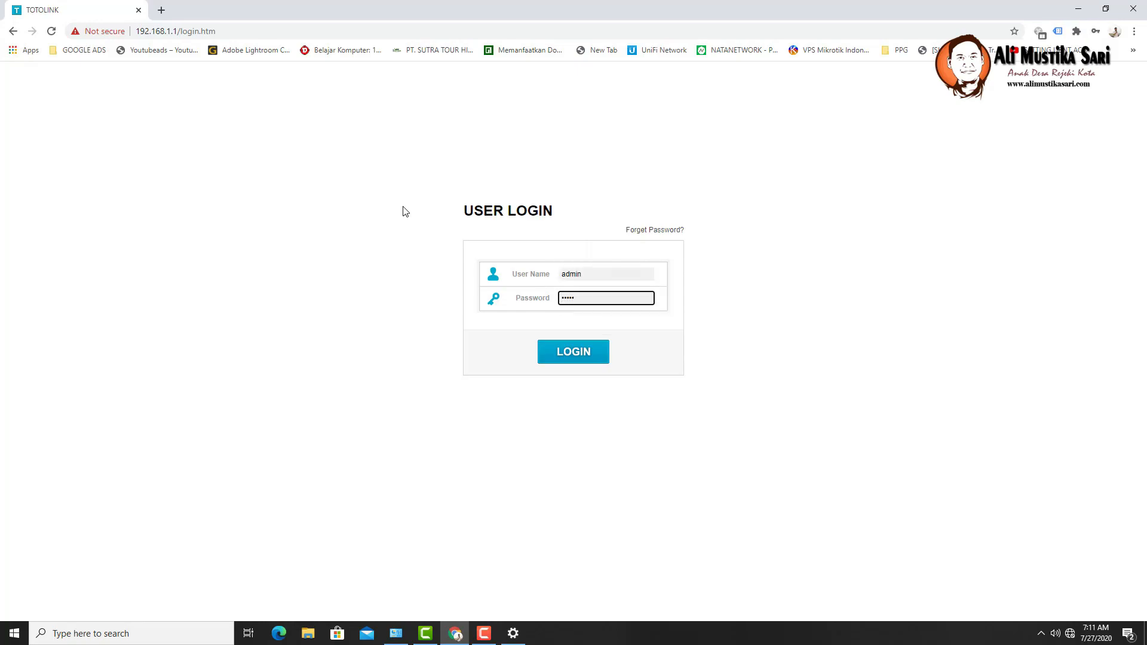
click(566, 362)
- Remove /login.htm from the address to load the device's home page
drag(178, 31, 269, 25)
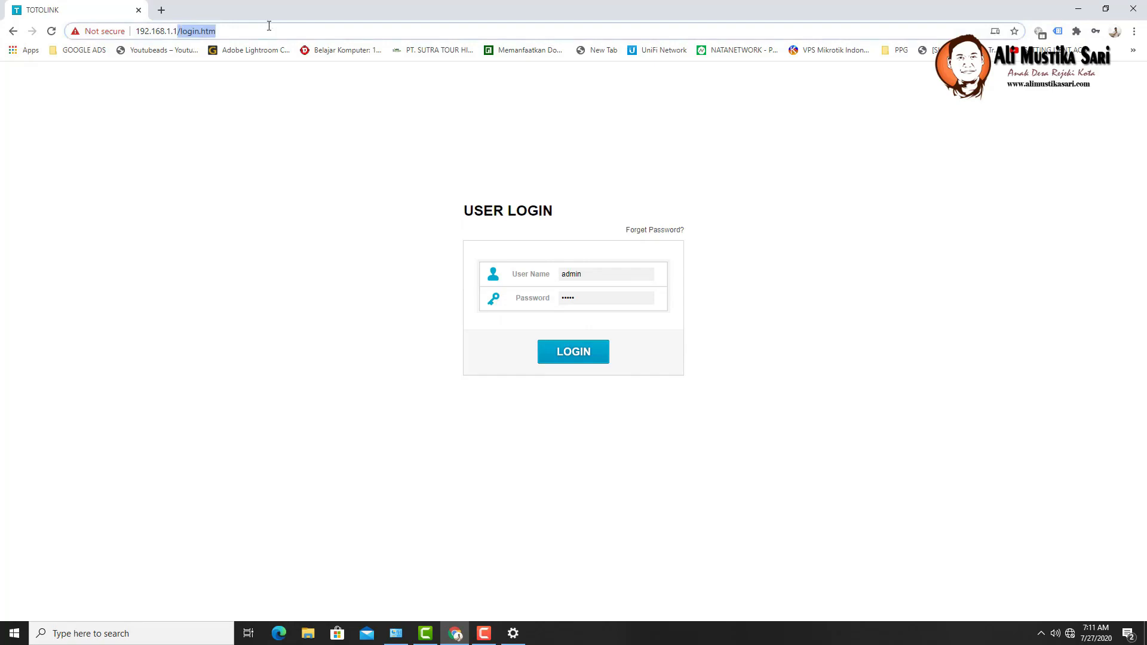
key(BackSpace)
key(Return)
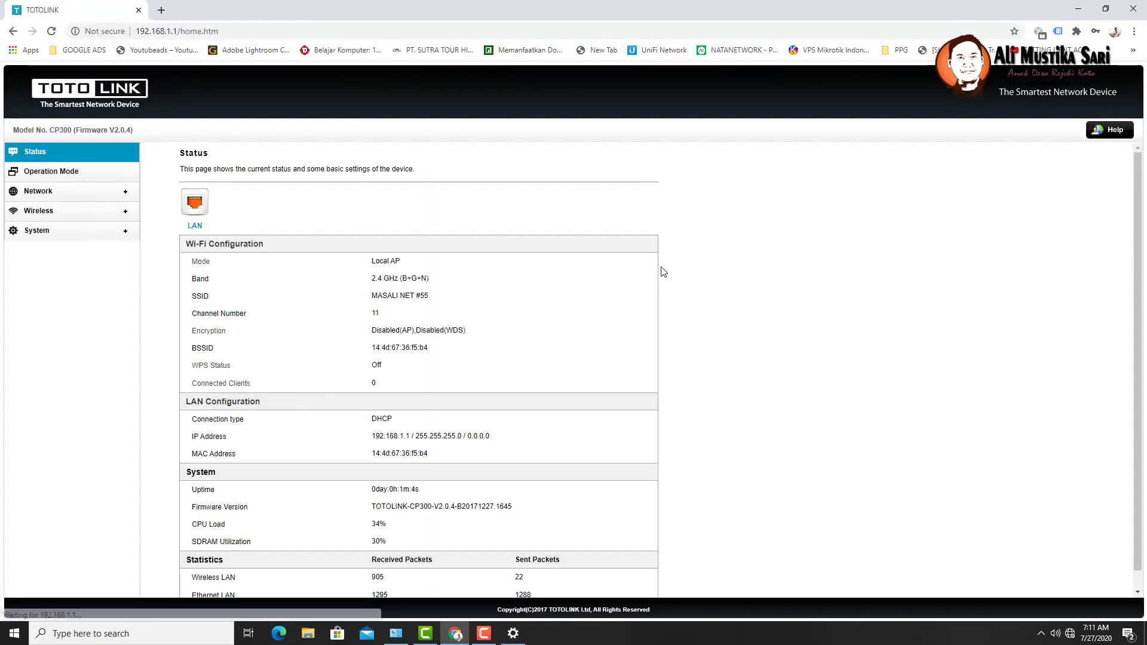
- Open Wireless Basic Settings to confirm SSID MASALI NET #55 and client limit 32
click(72, 172)
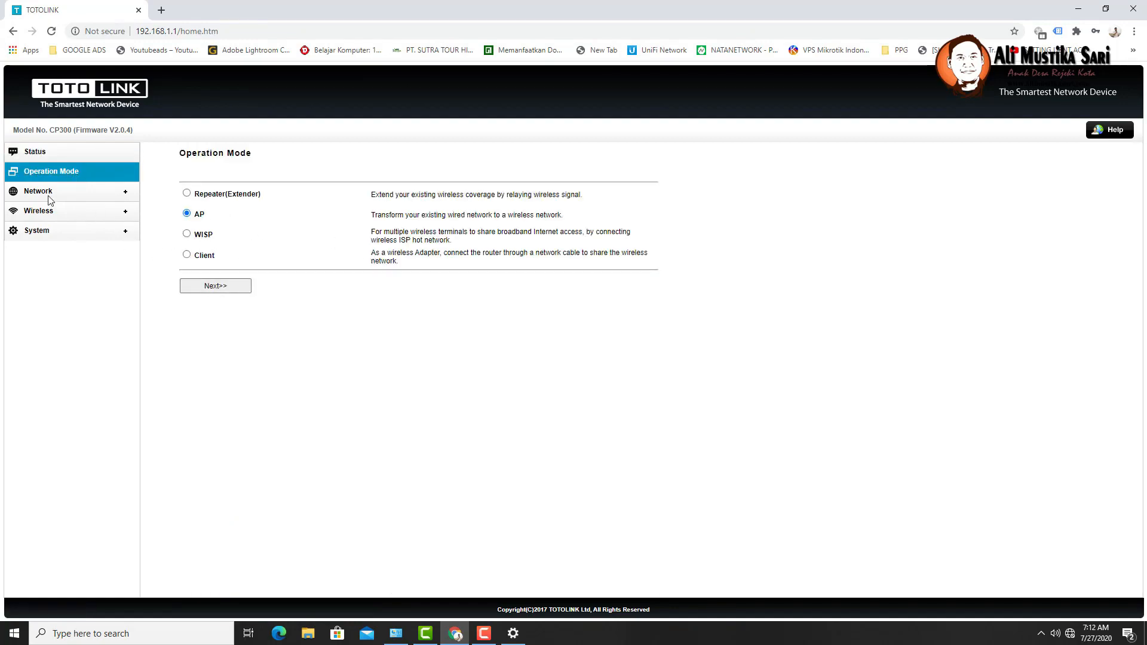
click(42, 214)
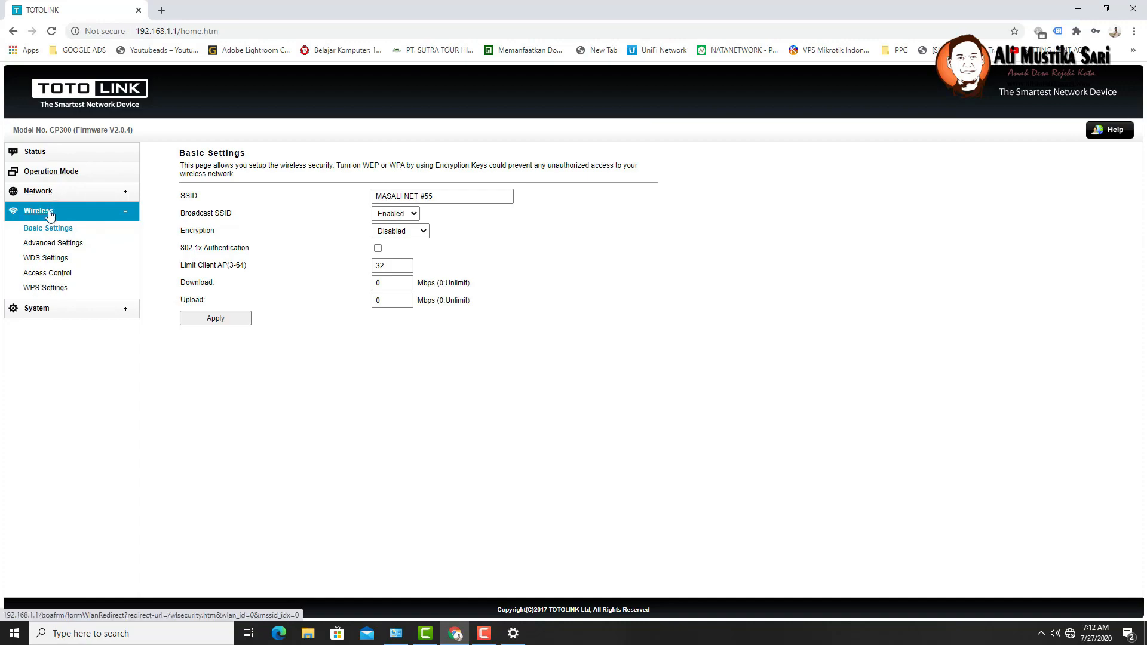
- Set a new admin user name and password in System > Password Settings and apply them
click(35, 309)
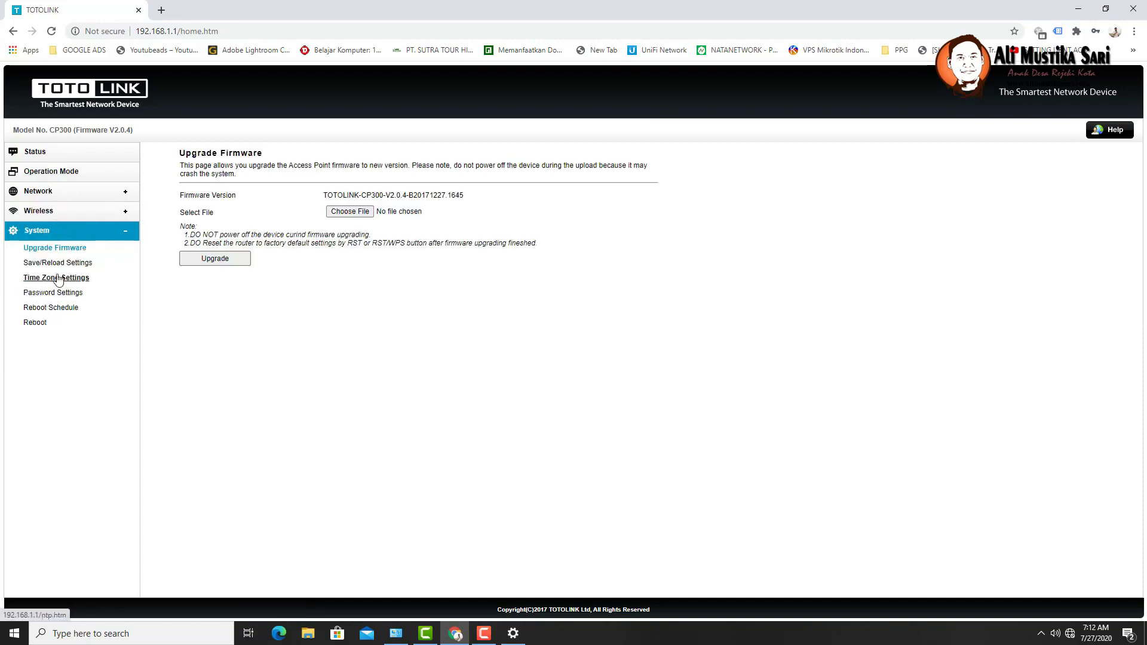
click(66, 292)
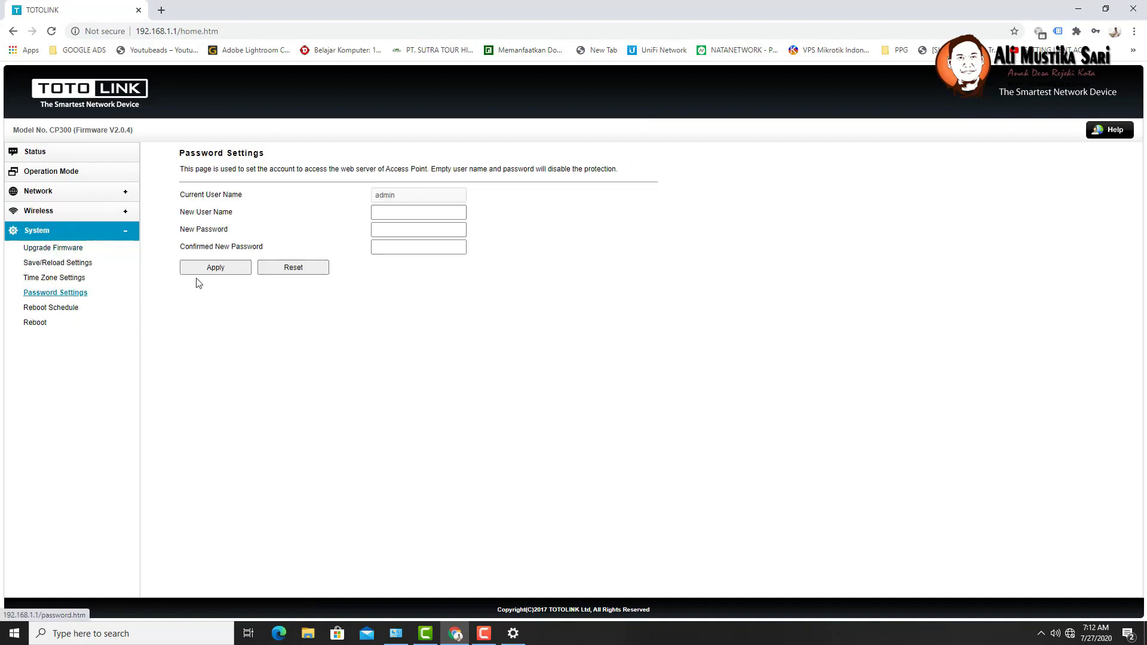
click(397, 214)
text(••)
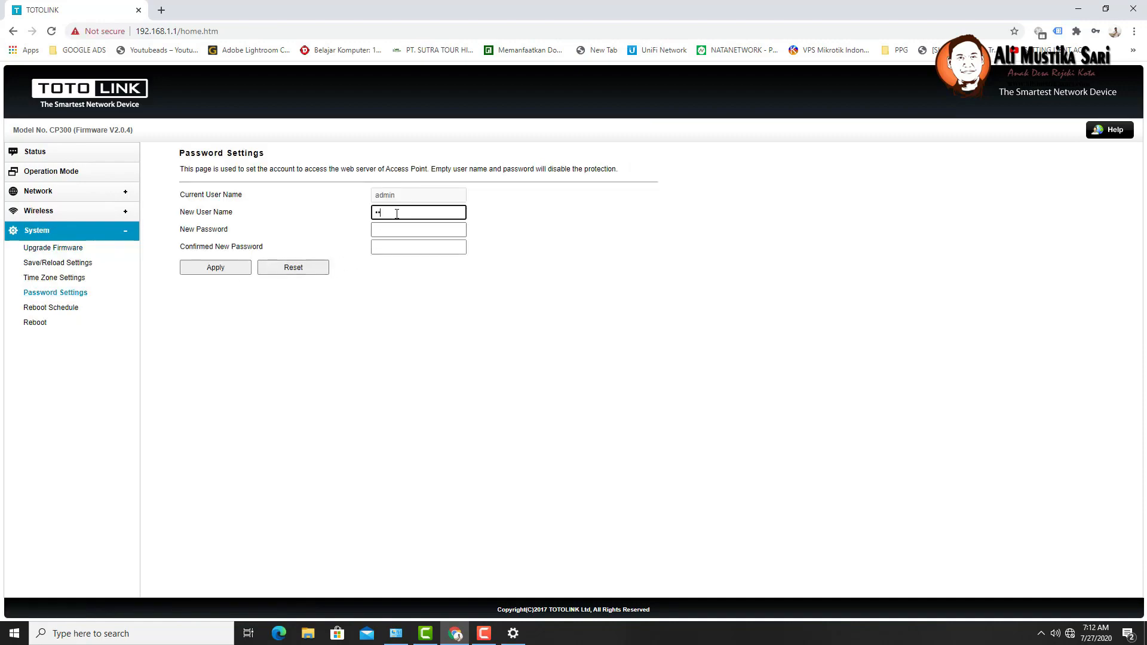
text(•••)
key(Tab)
text(••••••••)
key(Tab)
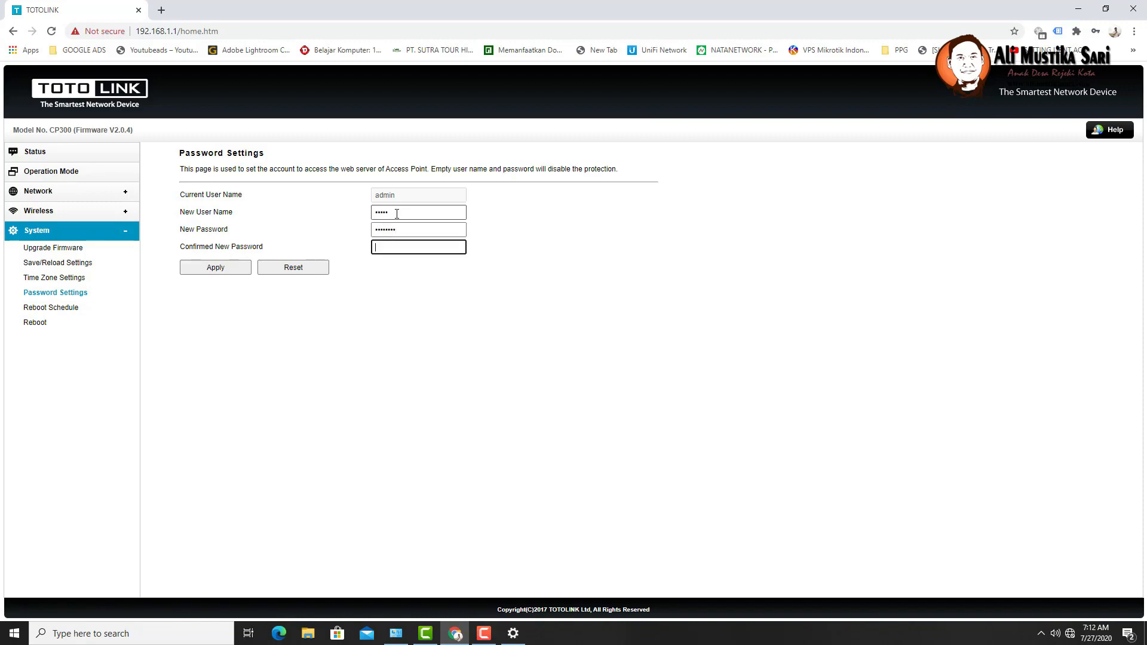
text(••••••••)
click(216, 273)
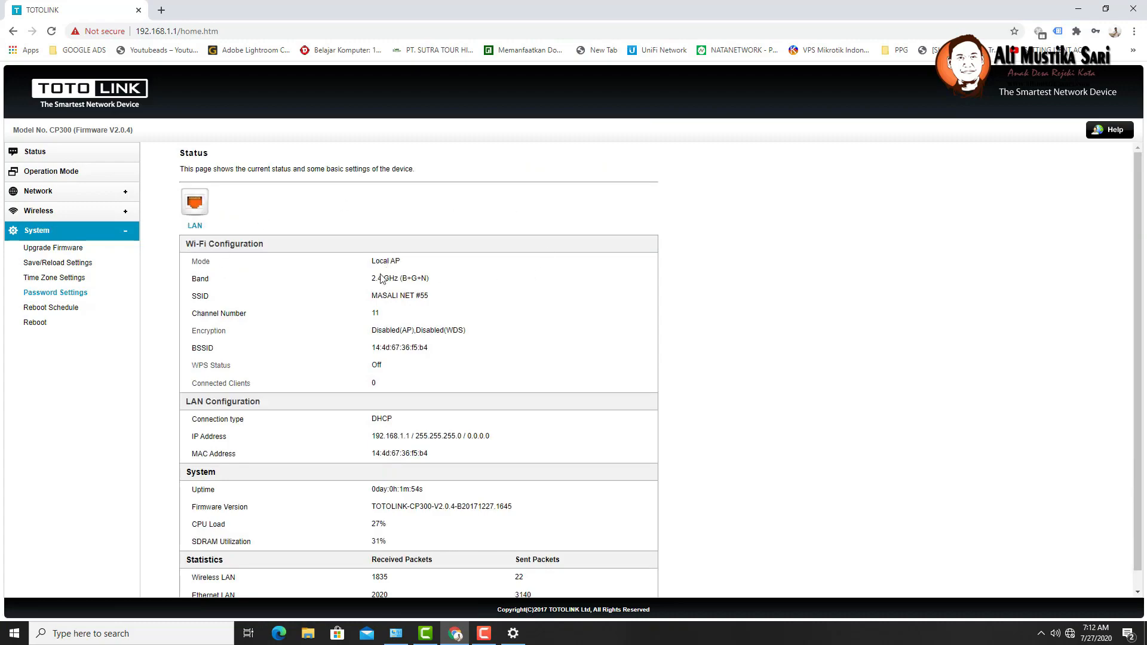
- Enable a daily automatic reboot at 2:30 in Reboot Schedule and apply it
click(73, 314)
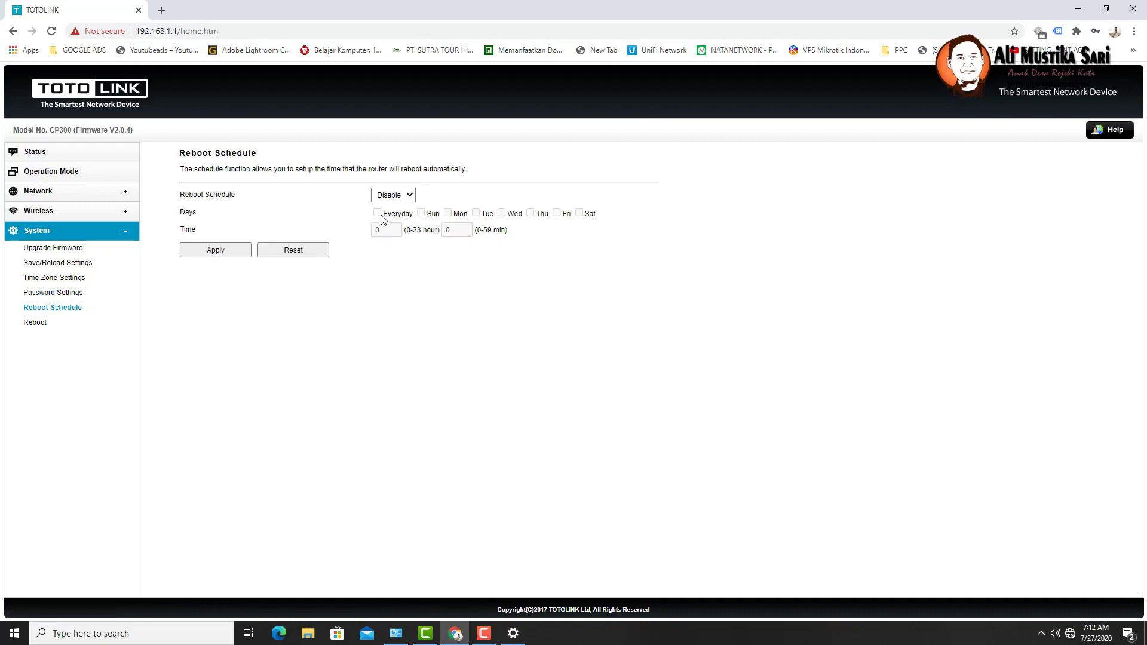
click(393, 195)
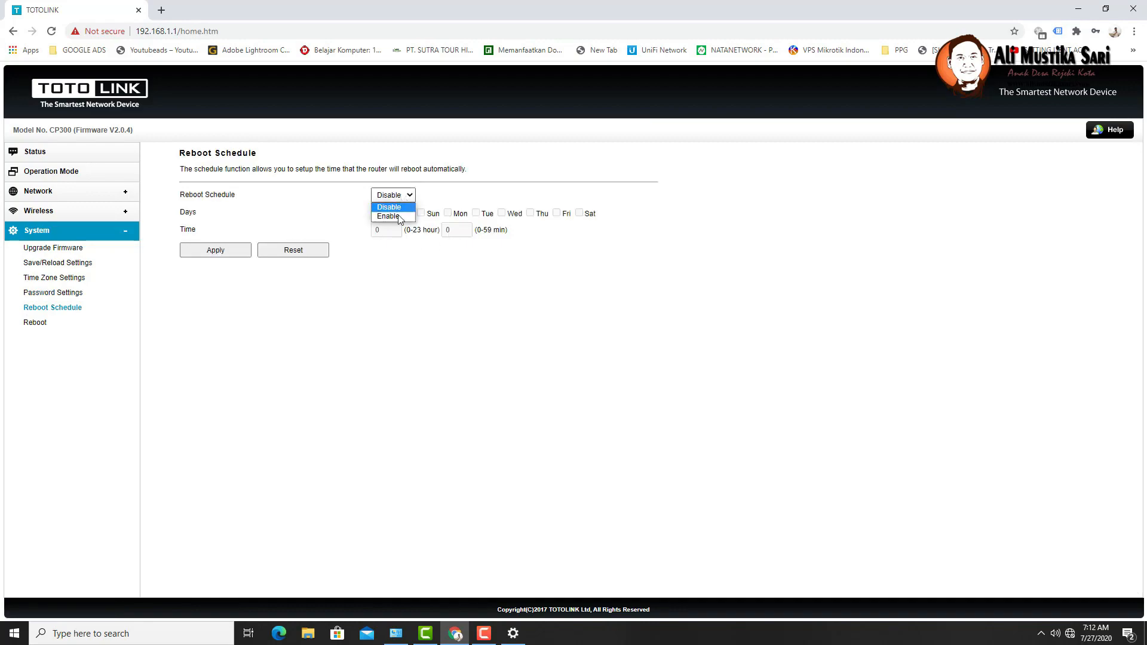
click(400, 217)
click(380, 214)
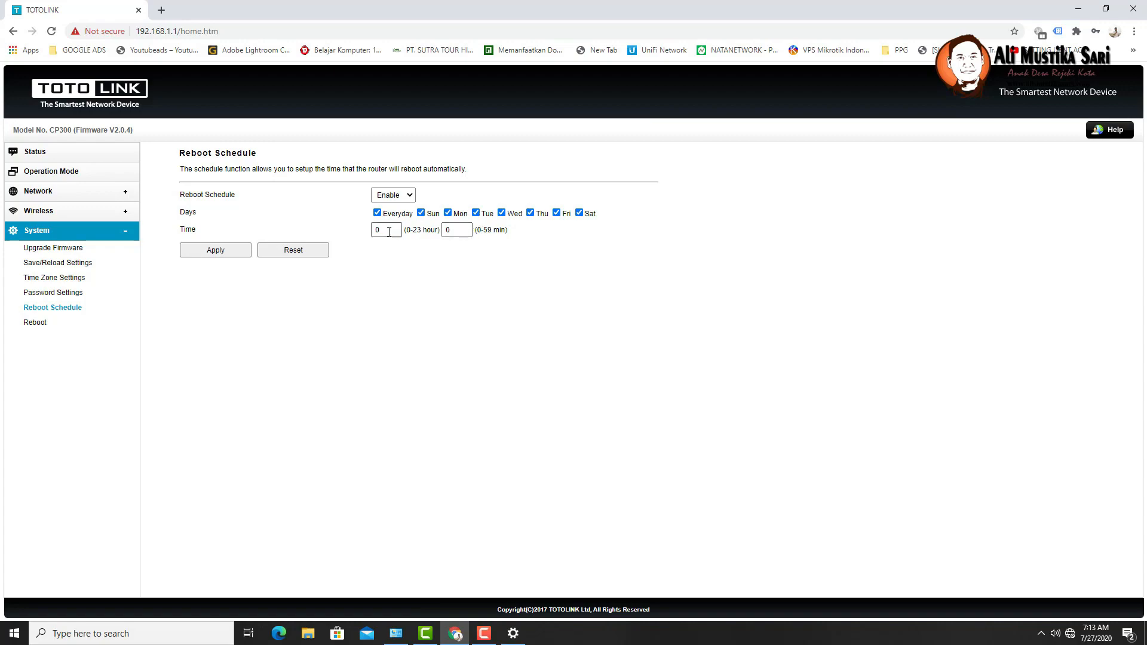
drag(389, 232, 362, 236)
text(2)
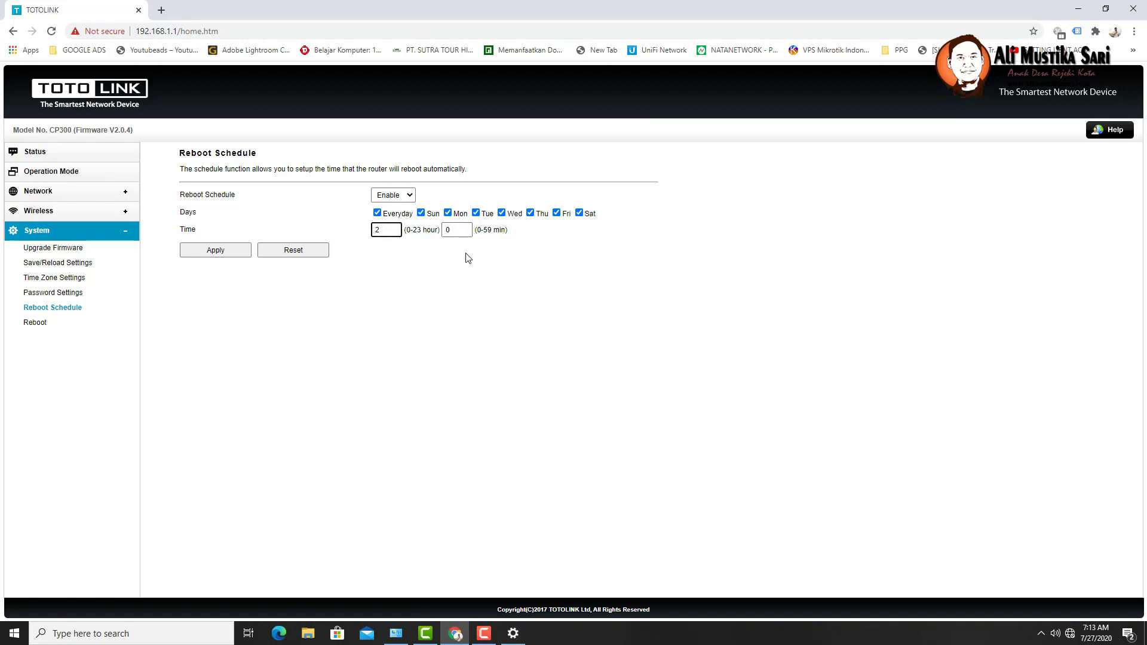
drag(465, 231, 421, 230)
text(30)
click(215, 251)
- Go from Wireless basic settings to LAN Settings and back, then open Wireless Advanced Settings
click(40, 213)
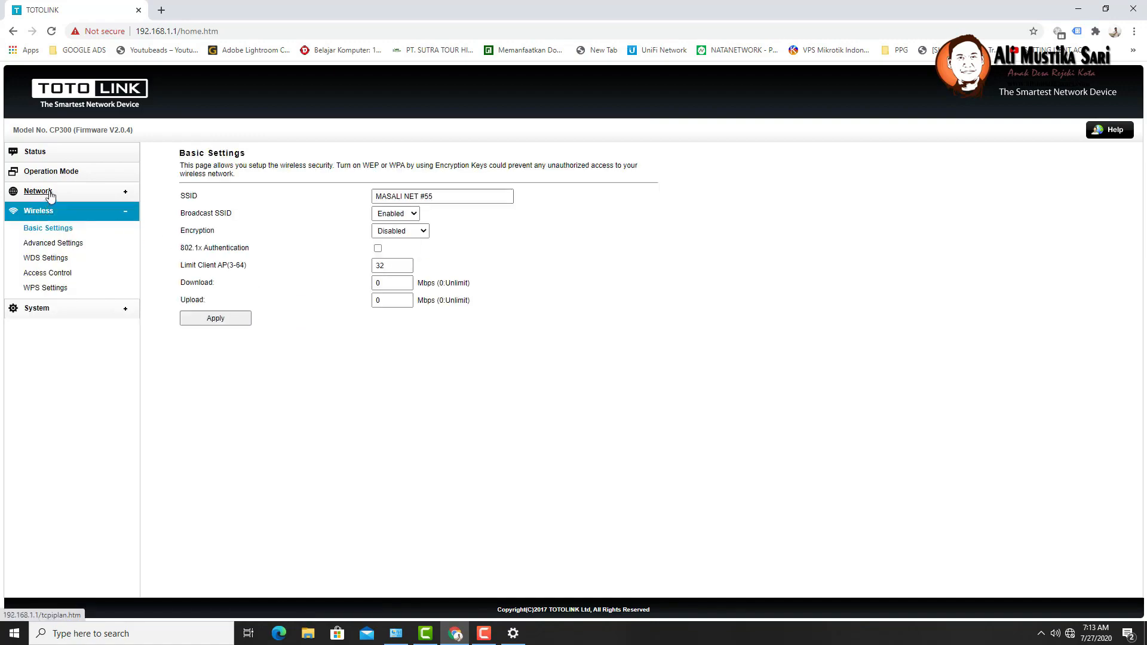
click(38, 191)
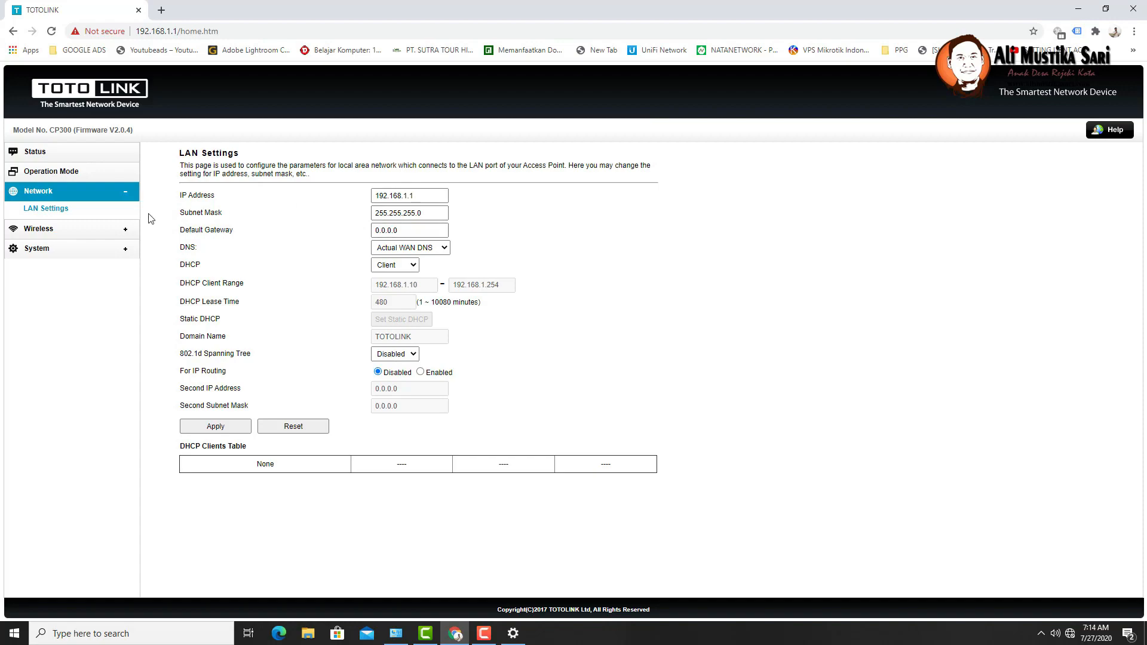
click(39, 229)
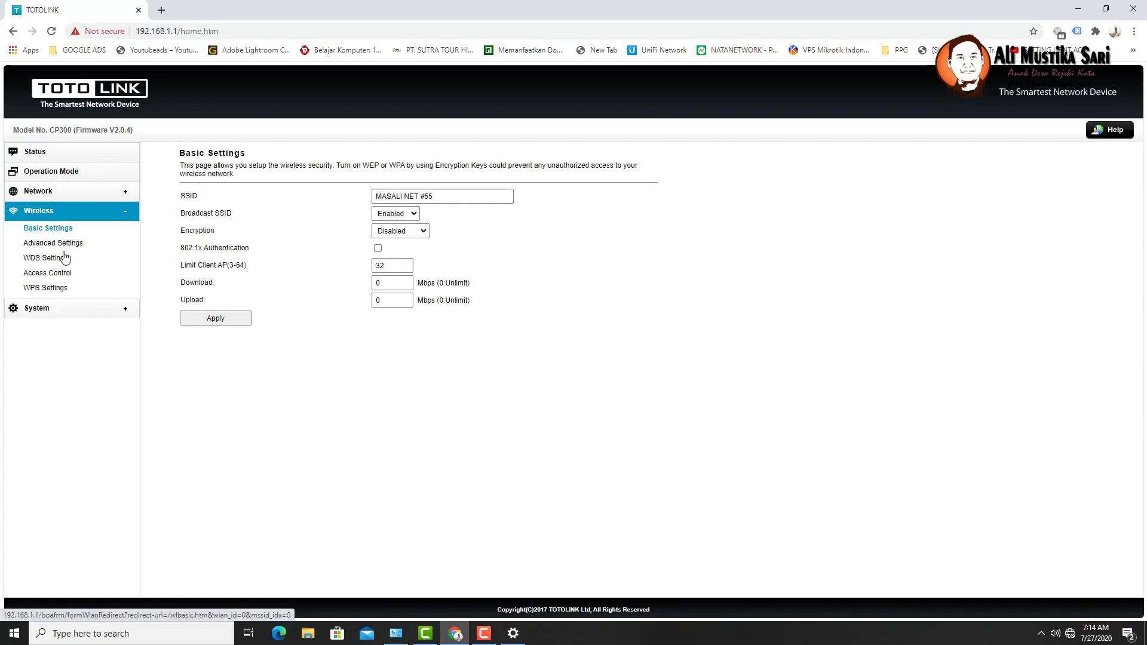
click(76, 245)
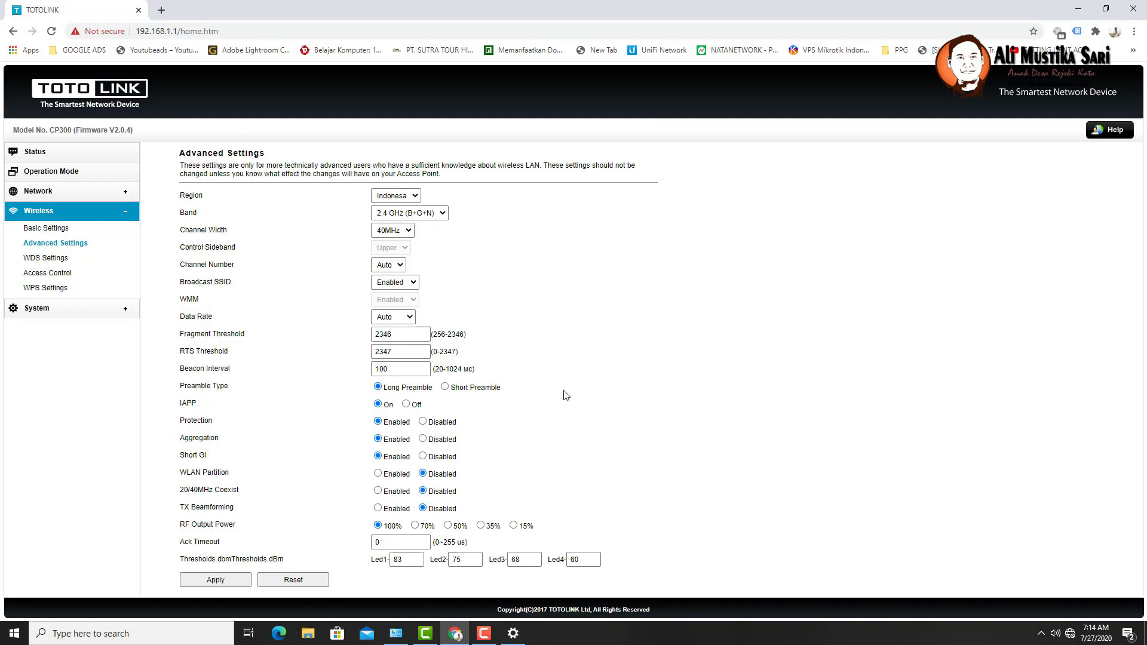
click(416, 200)
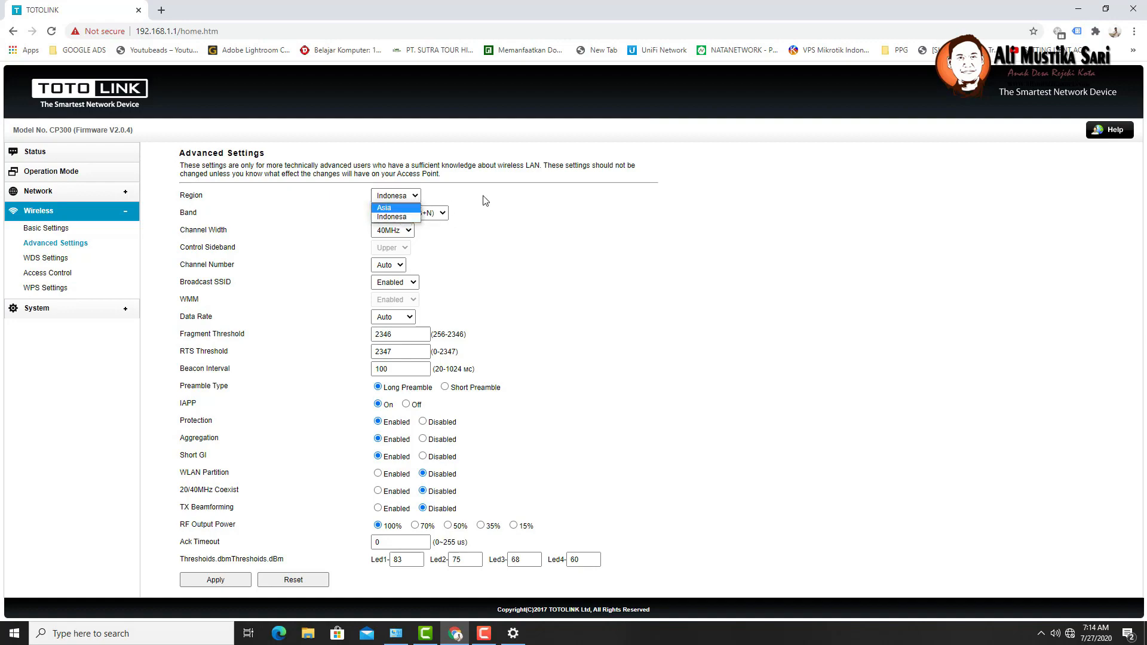
click(486, 201)
click(407, 215)
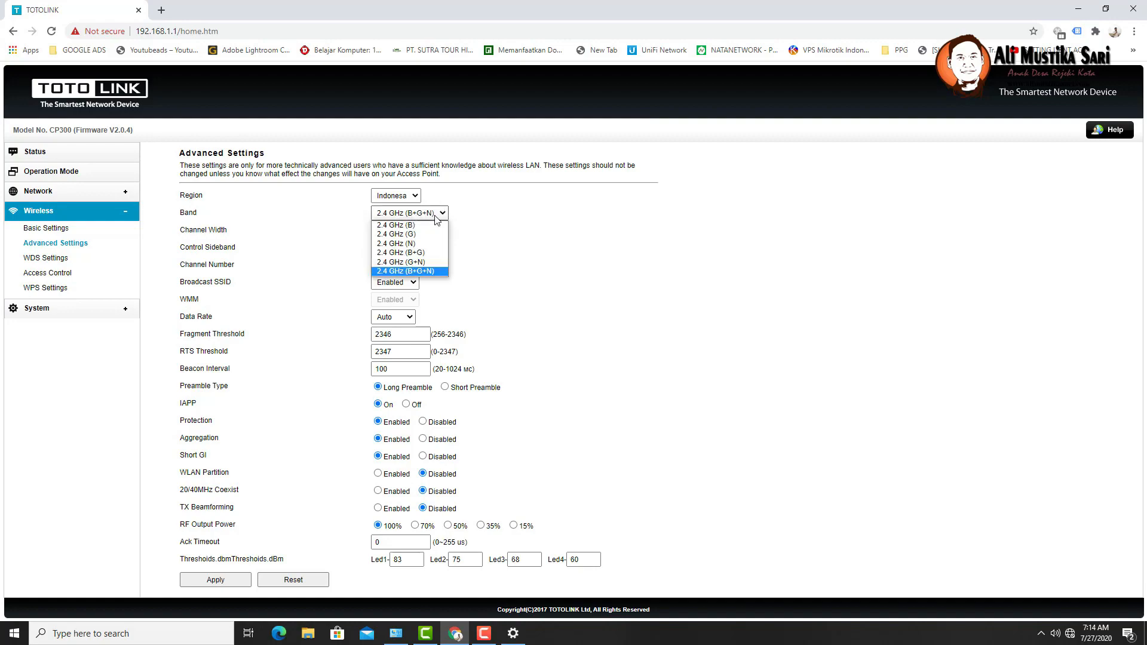
click(544, 216)
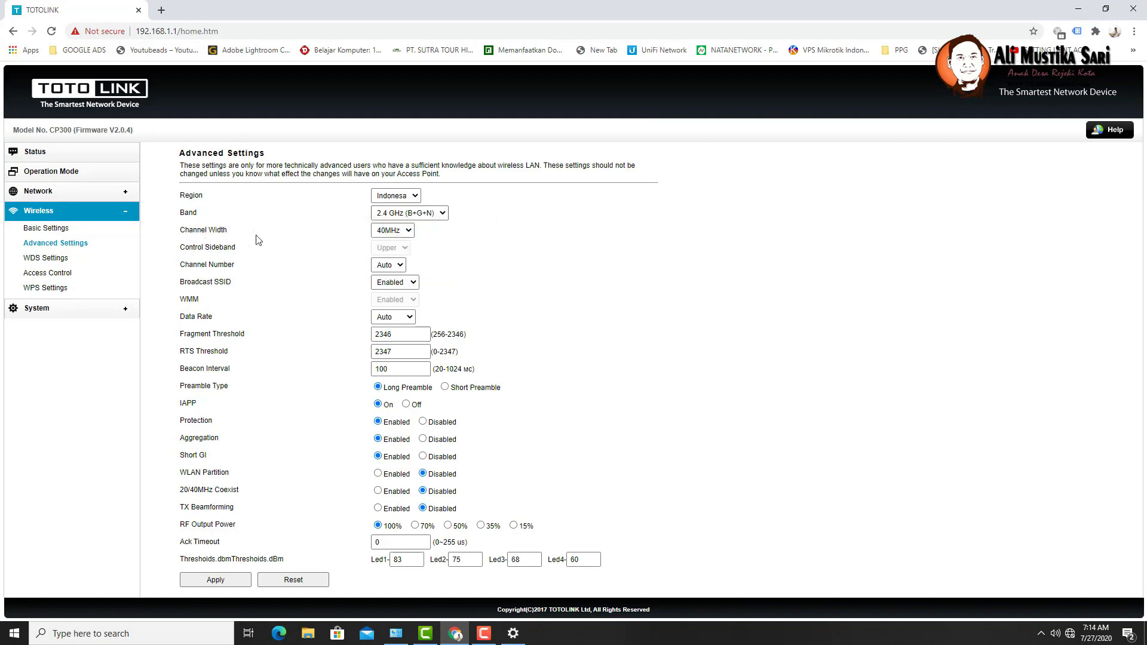
click(398, 234)
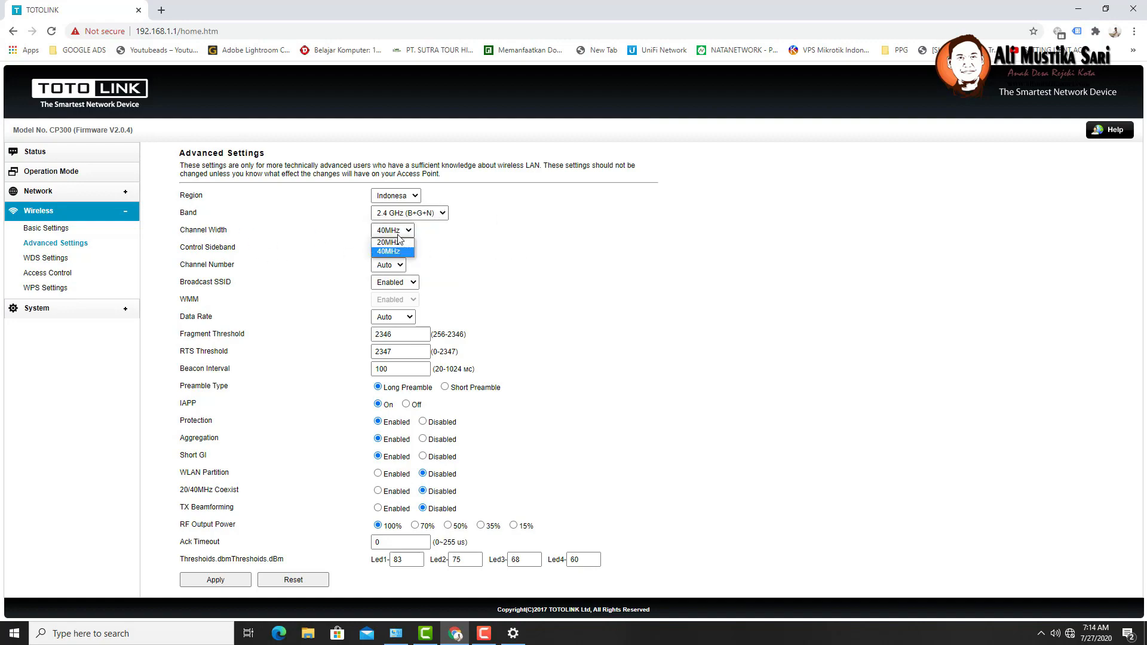
click(538, 239)
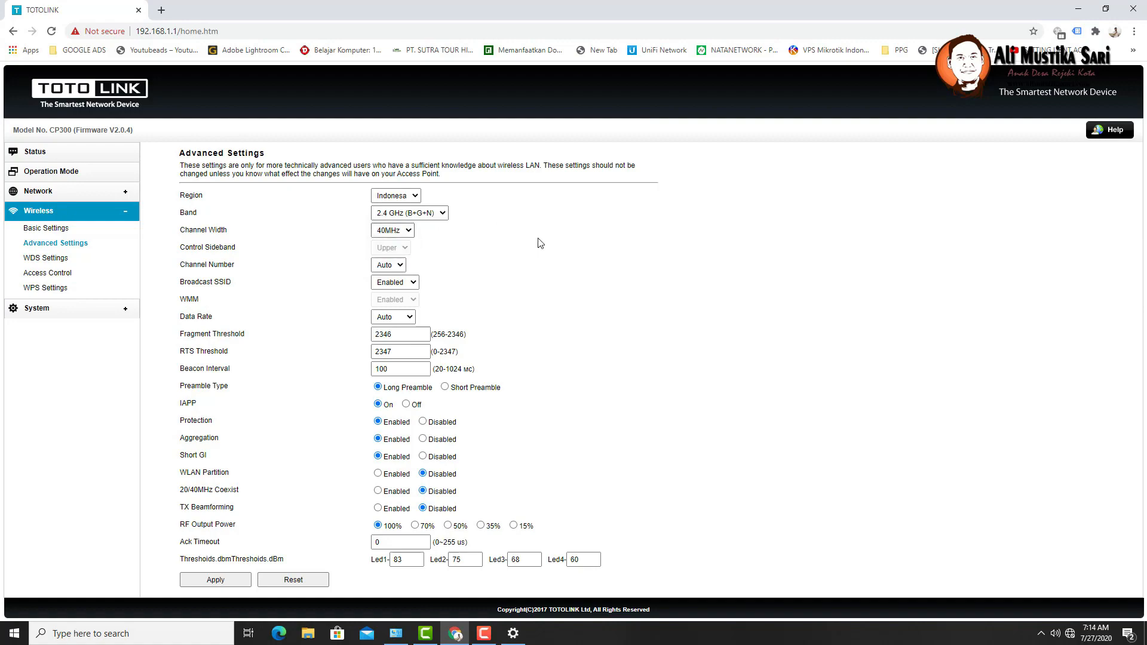
click(405, 268)
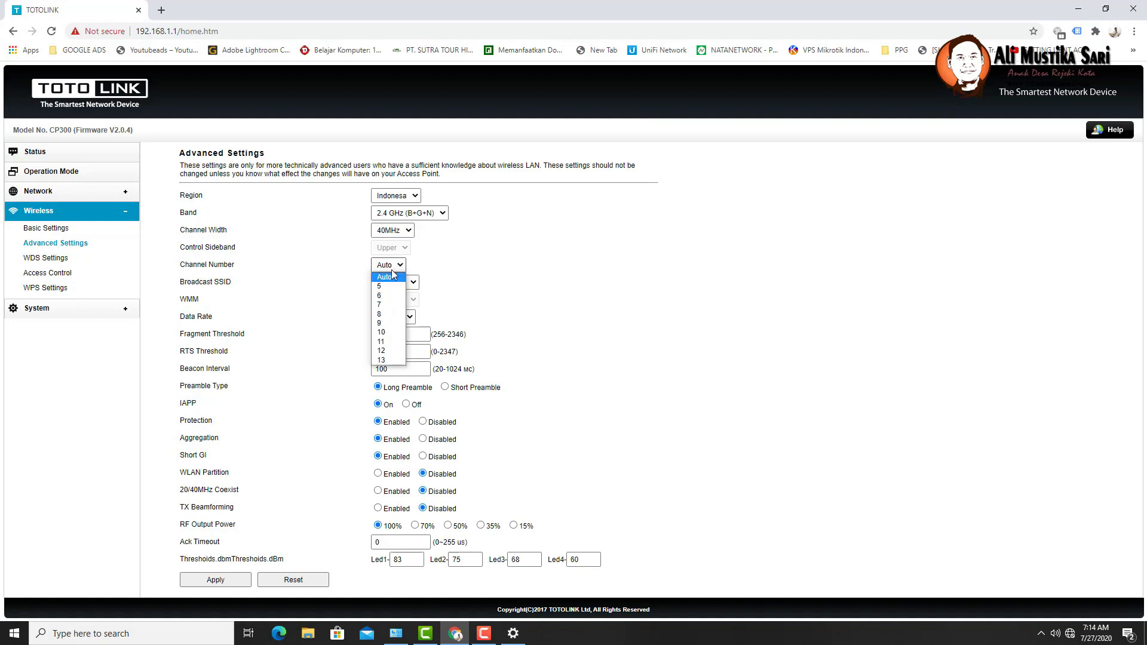
click(537, 272)
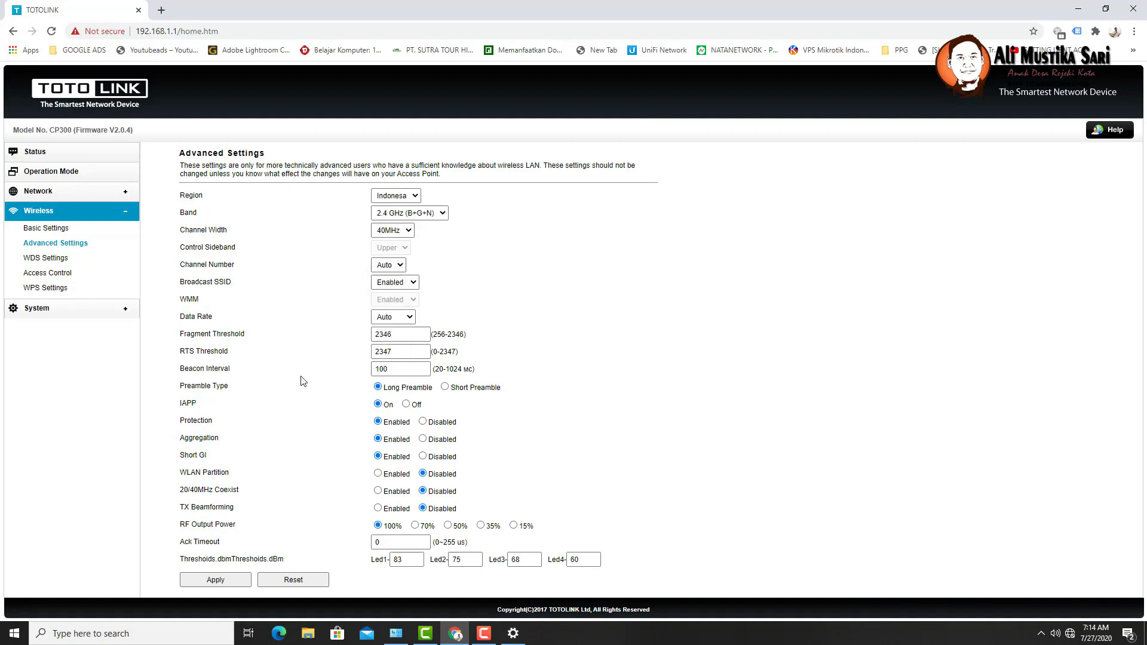
double_click(189, 214)
double_click(192, 230)
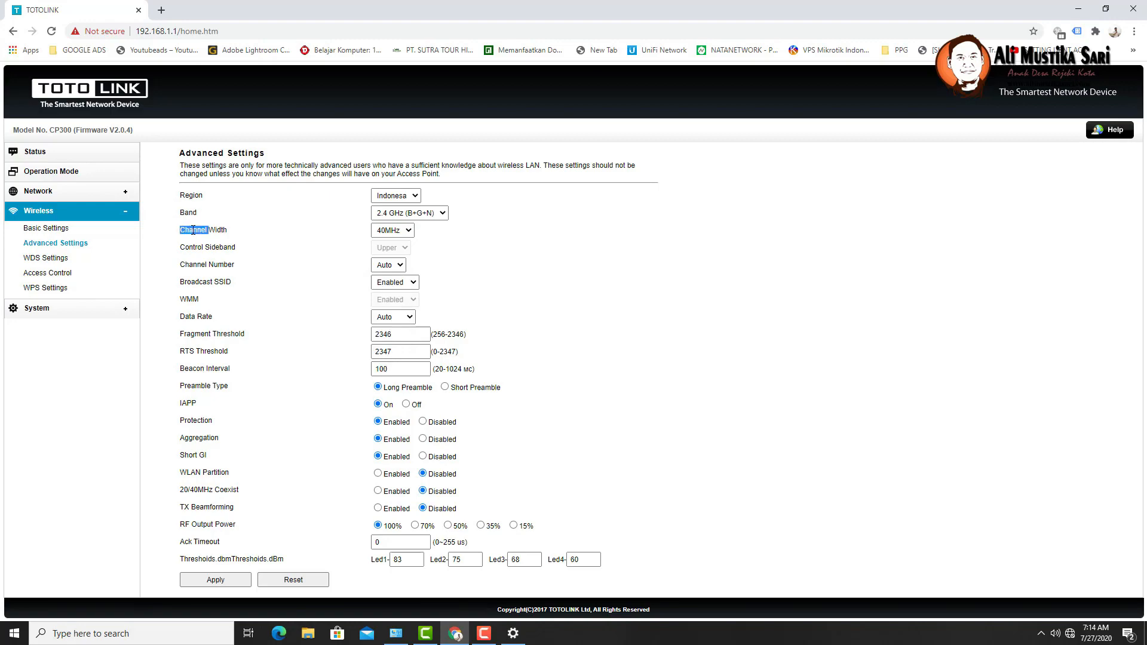
double_click(202, 265)
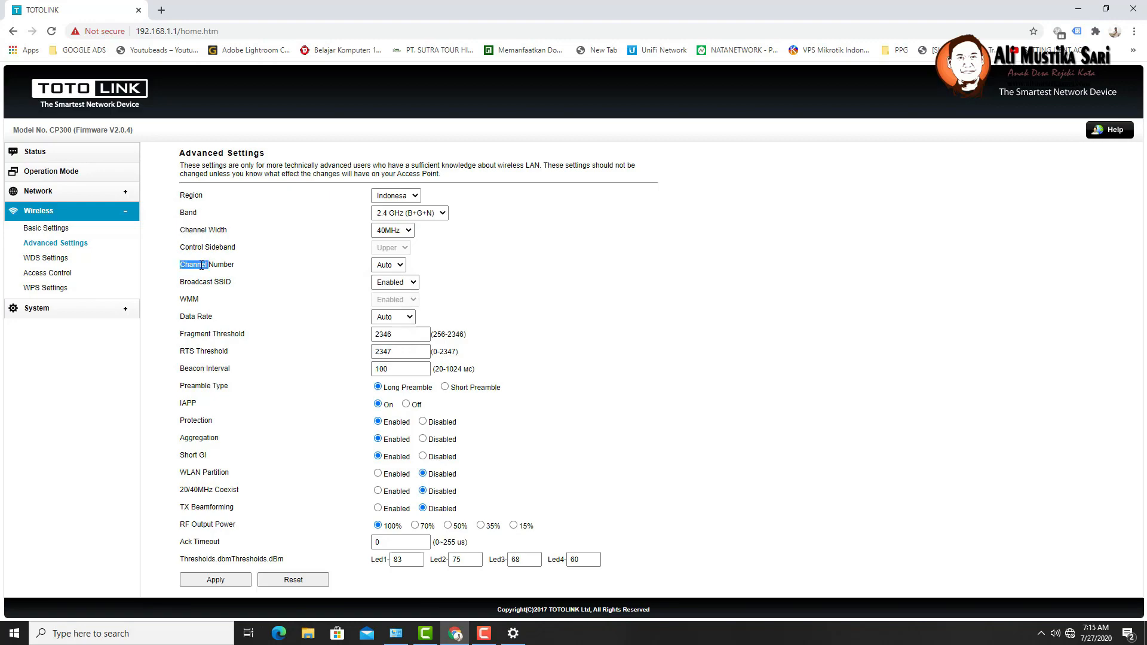
double_click(192, 196)
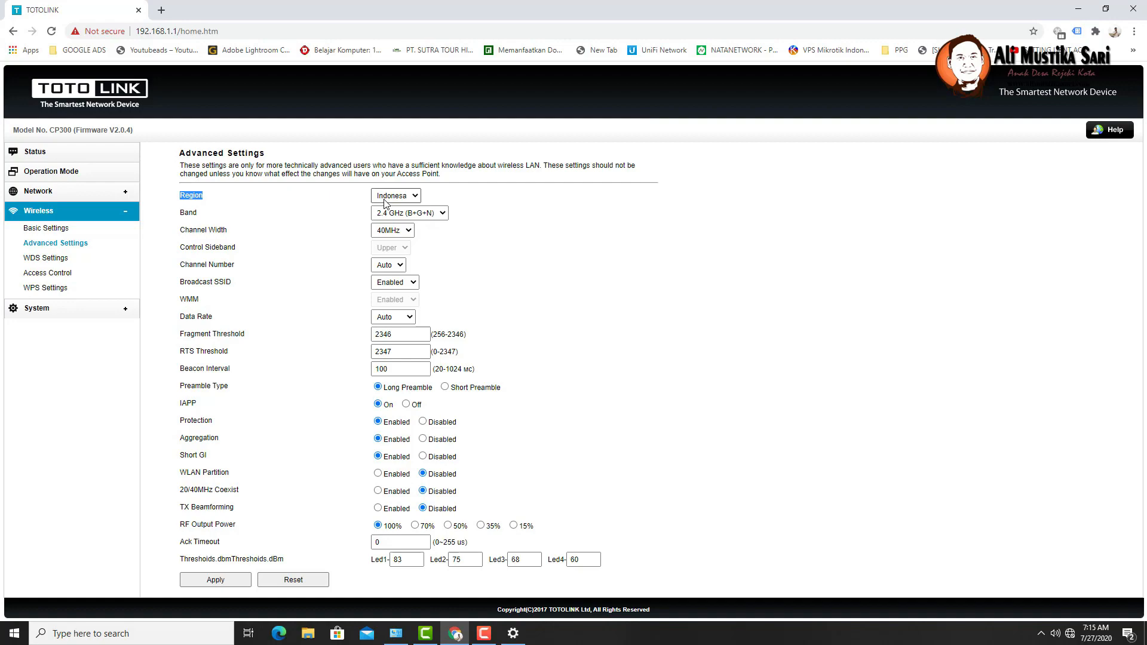
click(287, 223)
click(426, 215)
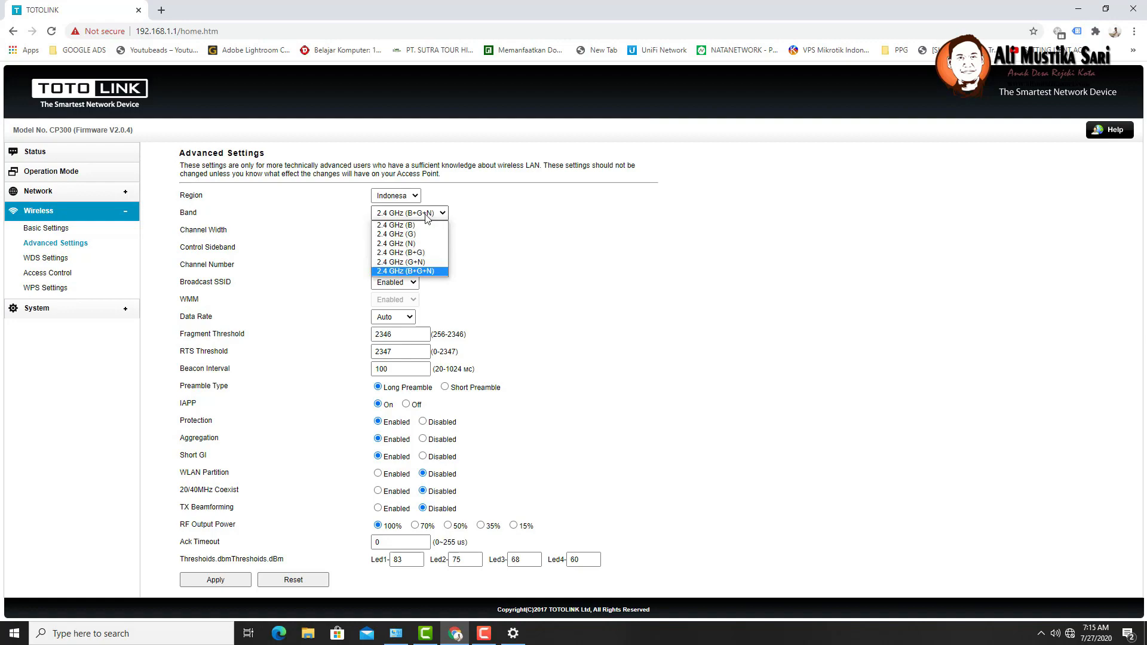
click(425, 215)
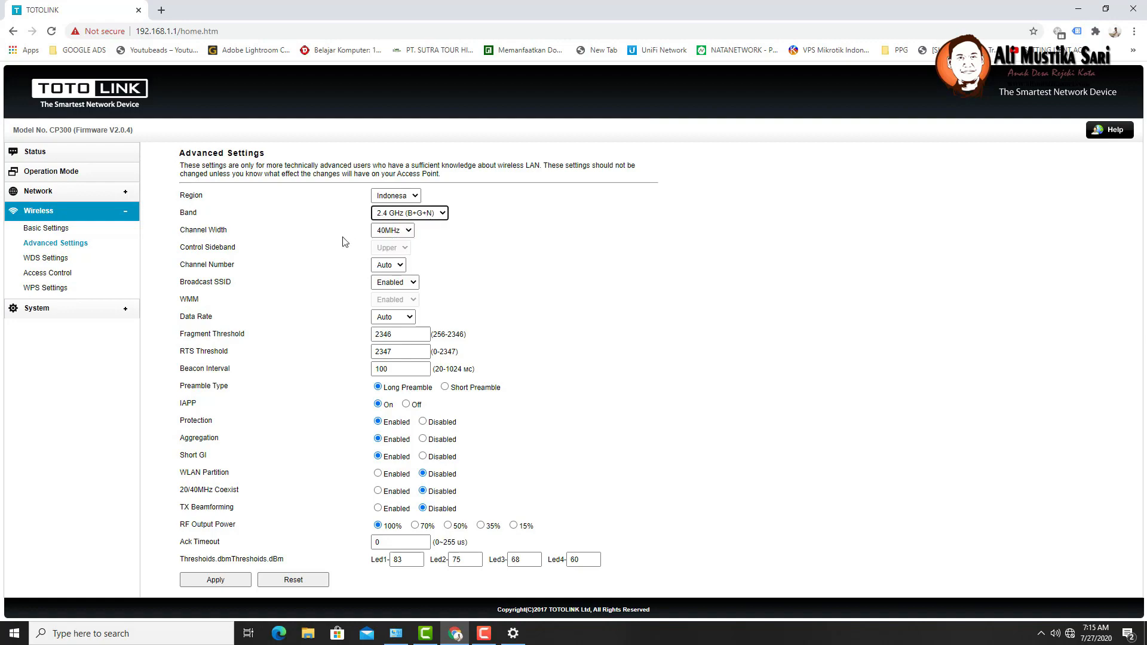
- Set the channel width to 20MHz and the channel number to 1
click(408, 232)
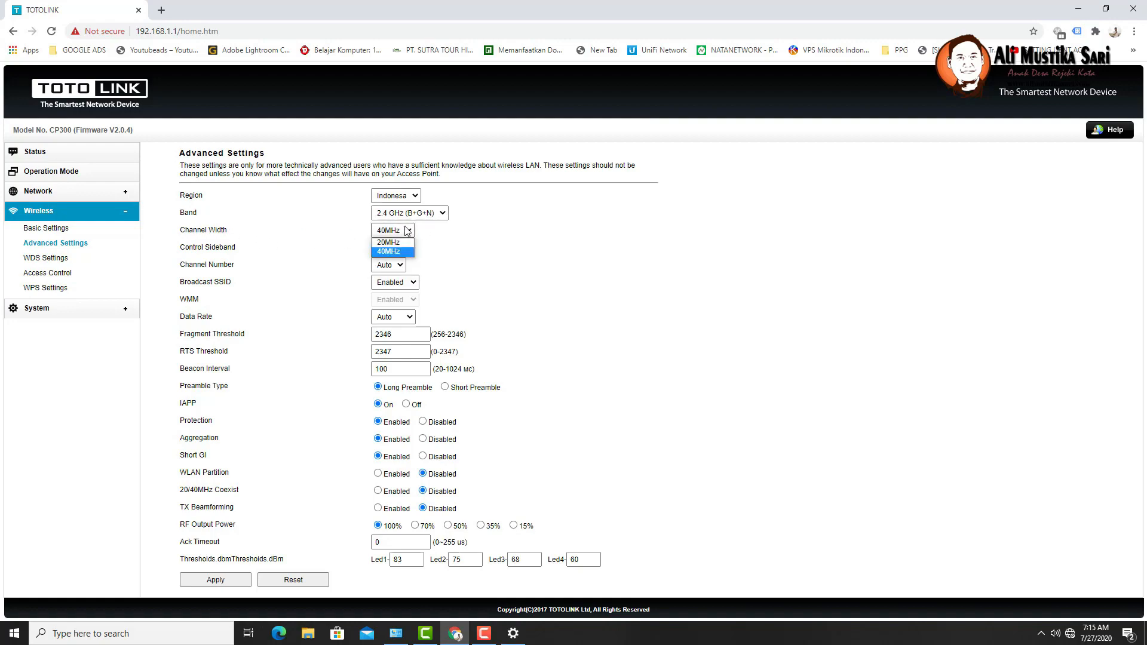
click(399, 245)
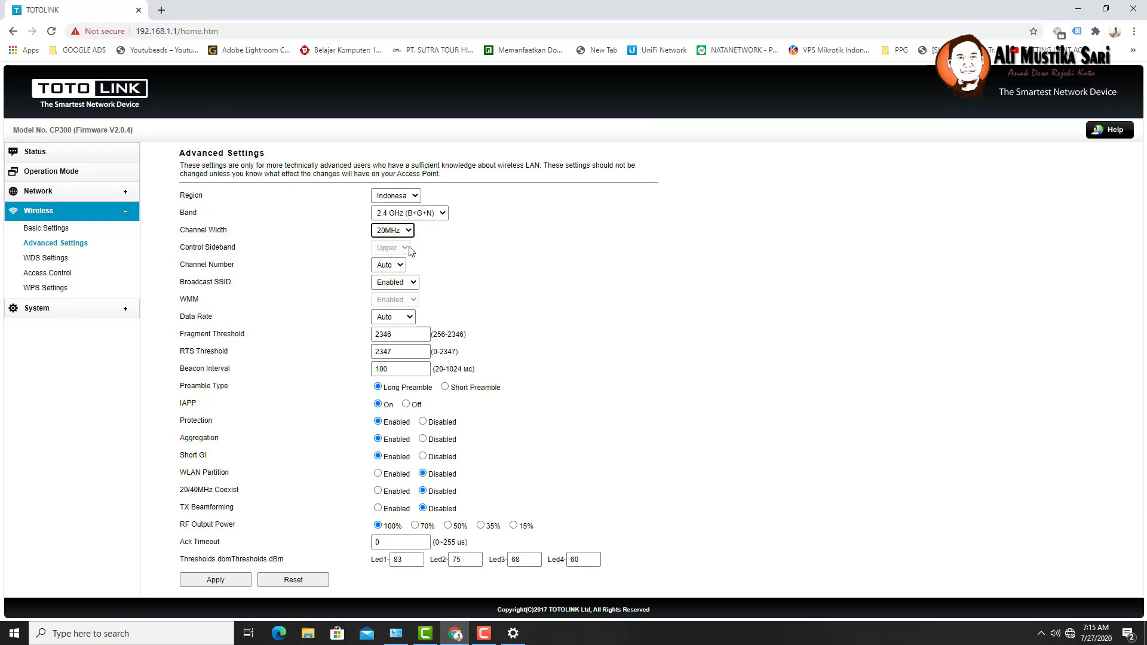
click(397, 265)
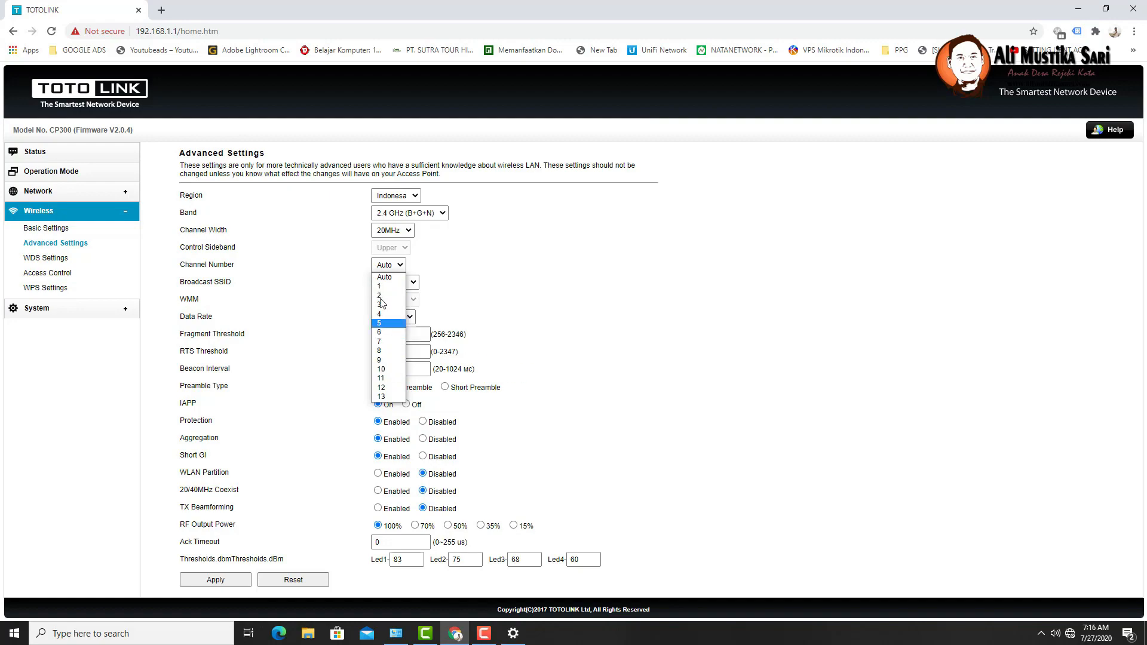
click(481, 276)
click(394, 265)
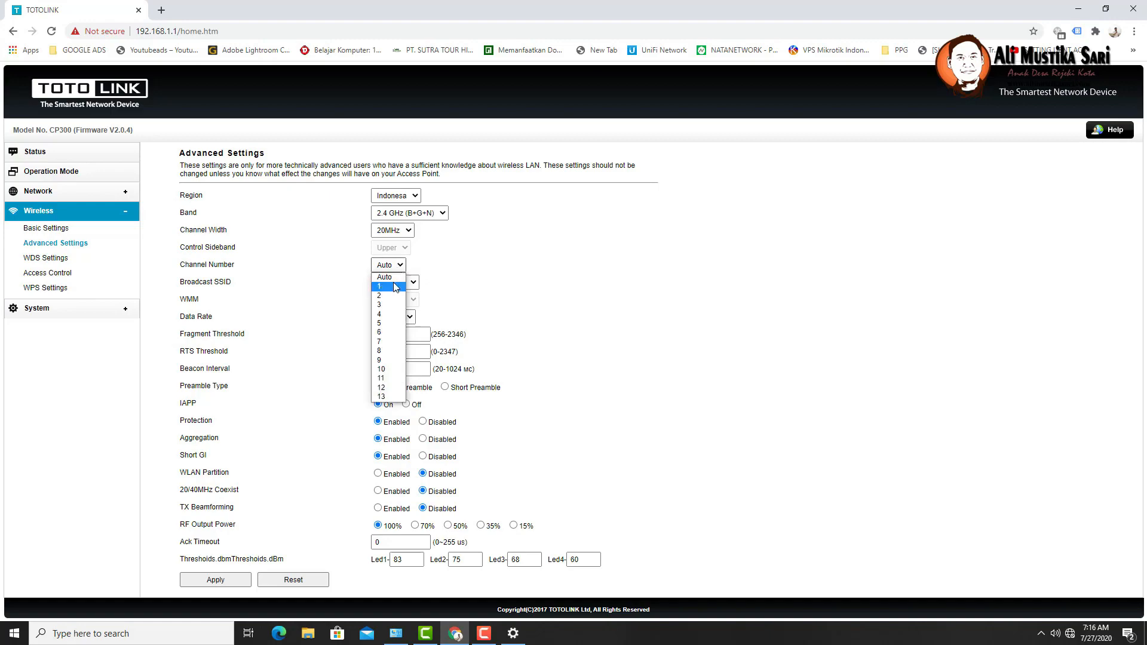
click(386, 284)
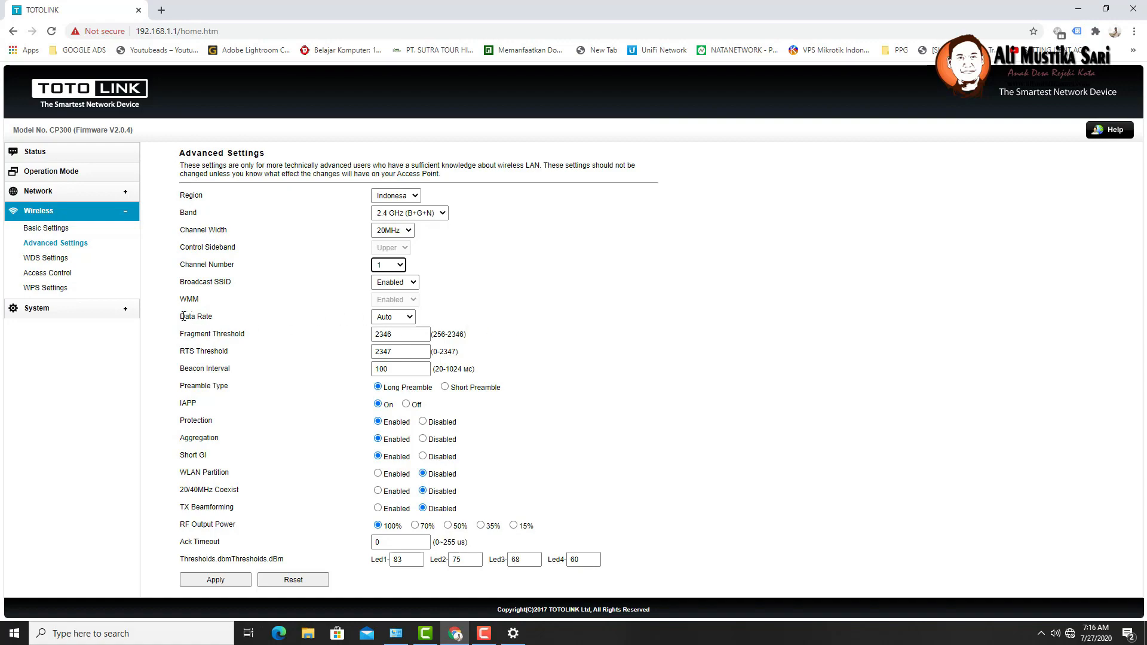
- Try data rate MCS0, then return the data rate to Auto
drag(182, 315, 226, 316)
click(395, 319)
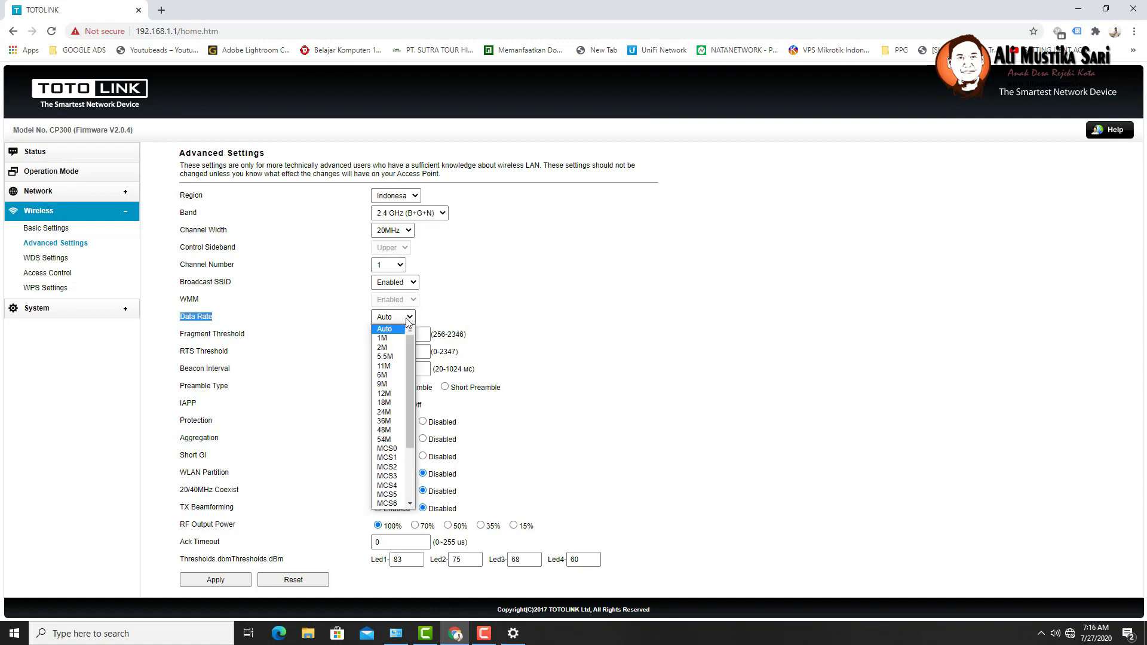
click(388, 450)
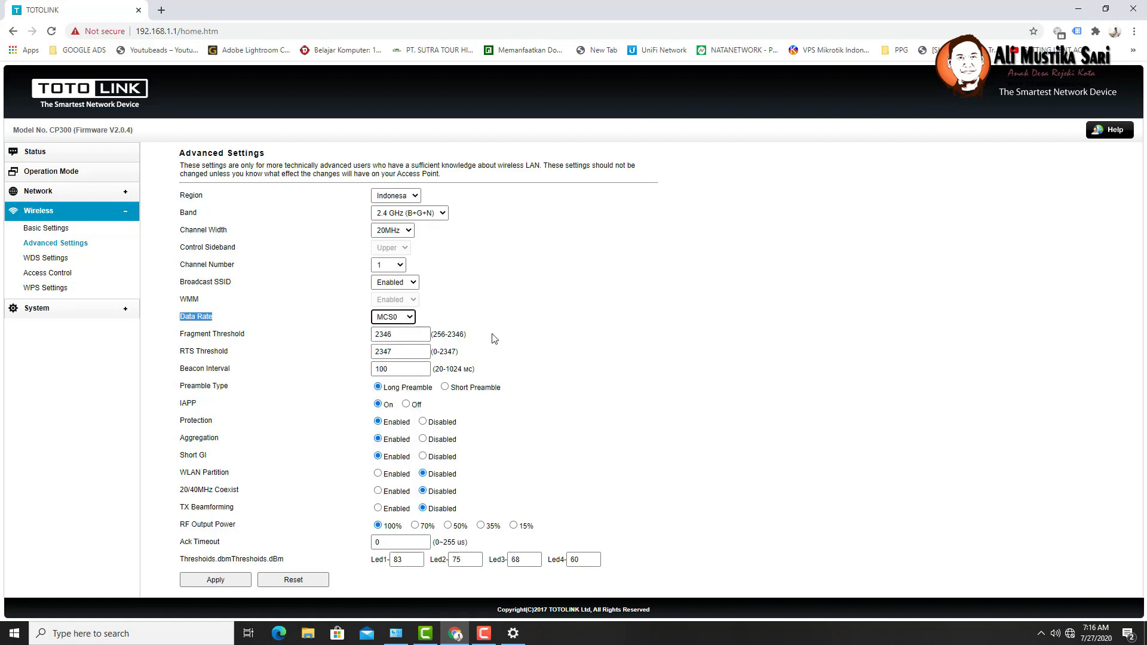
click(410, 322)
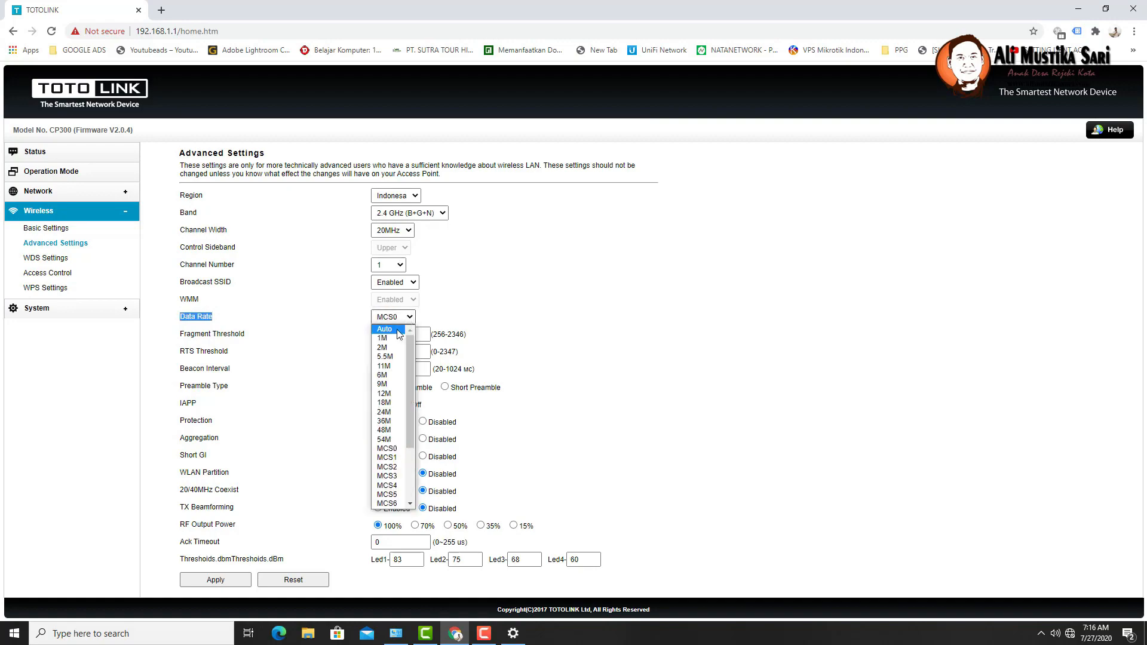
click(389, 329)
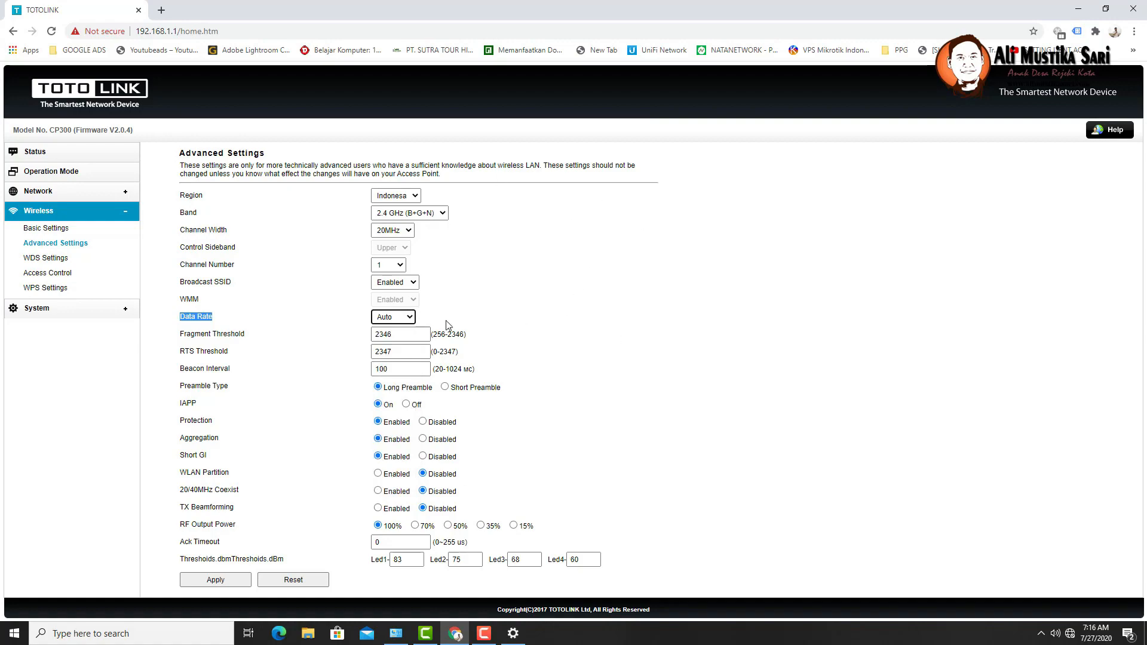
click(410, 318)
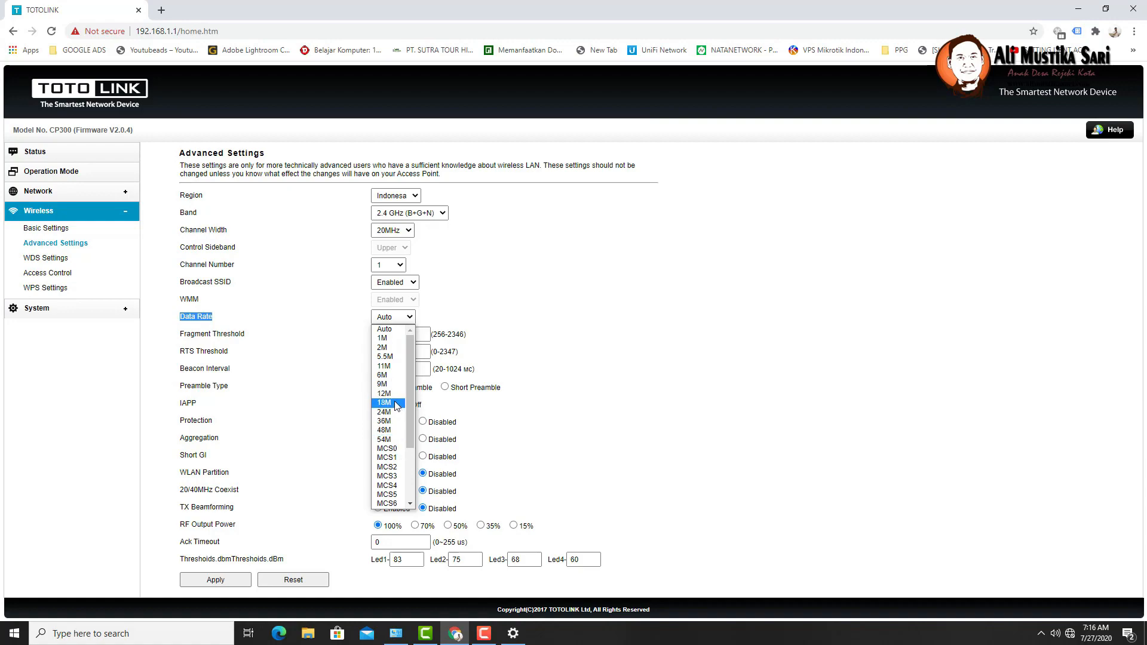
click(548, 285)
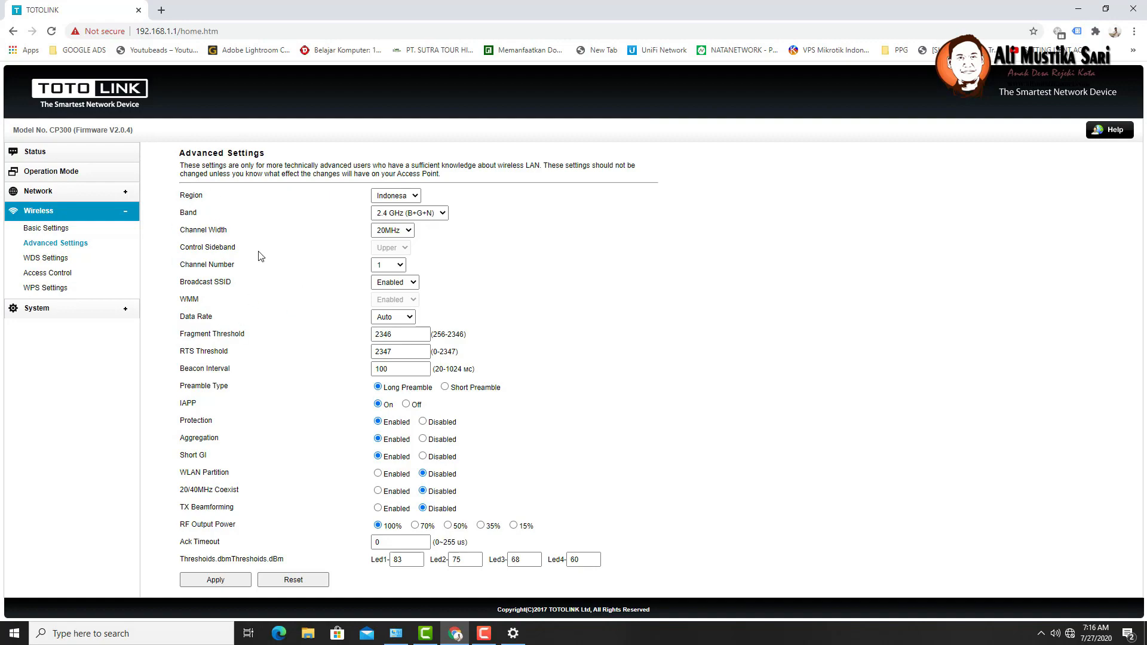
- Change the Beacon Interval from 100 to 512, leaving the data rate on Auto
drag(211, 322, 178, 322)
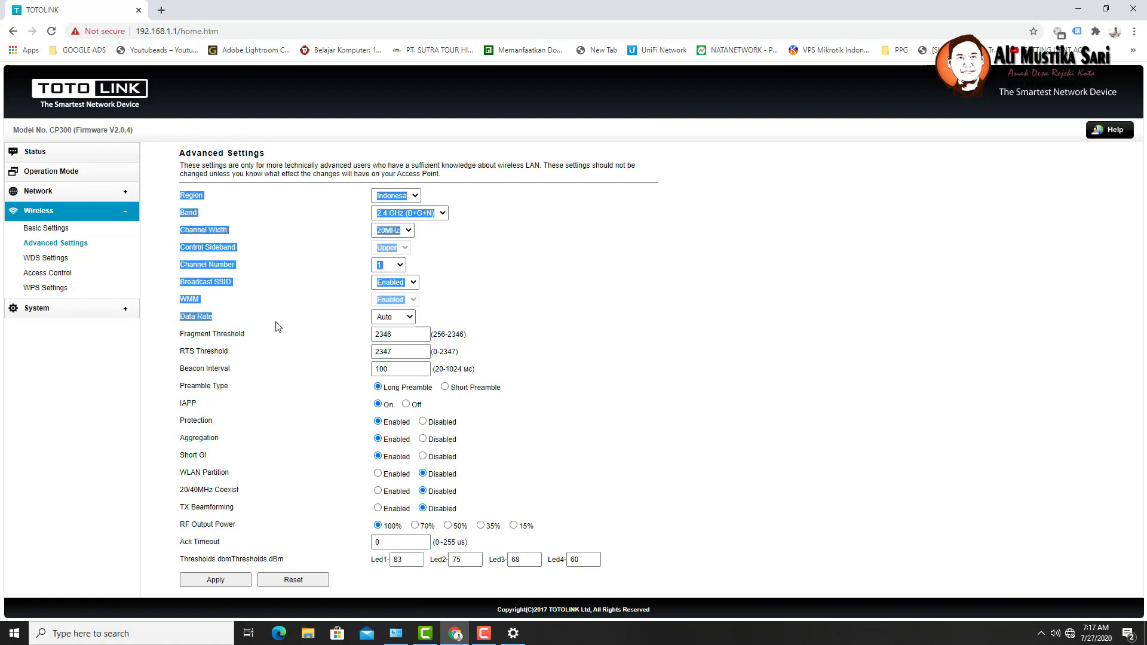
click(276, 327)
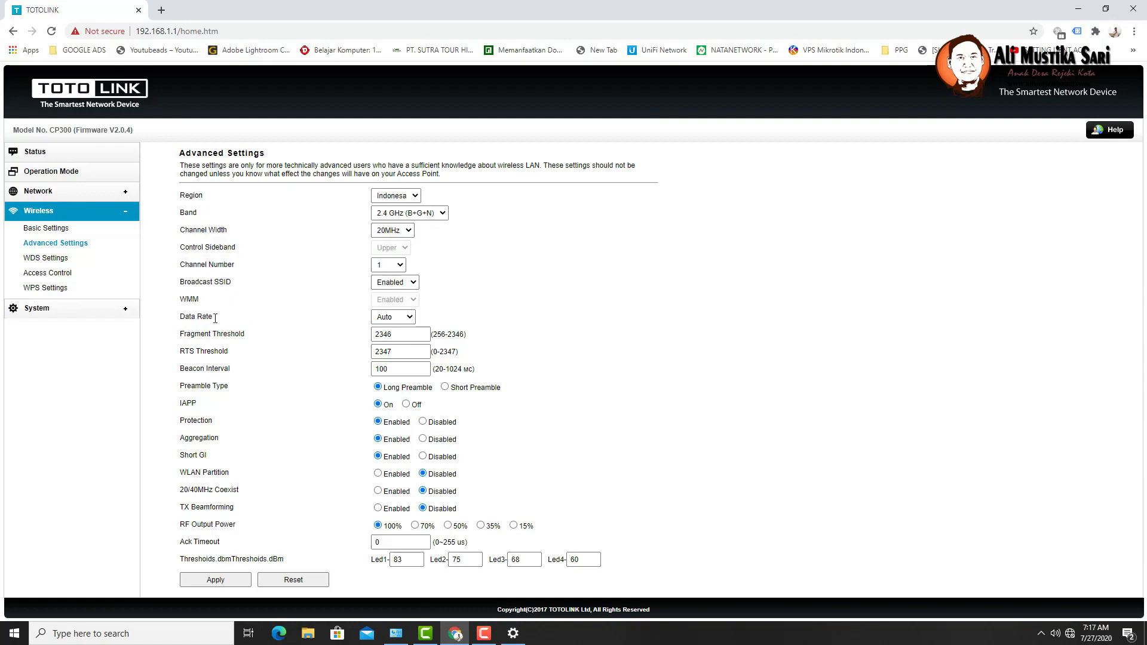
click(395, 321)
click(395, 321)
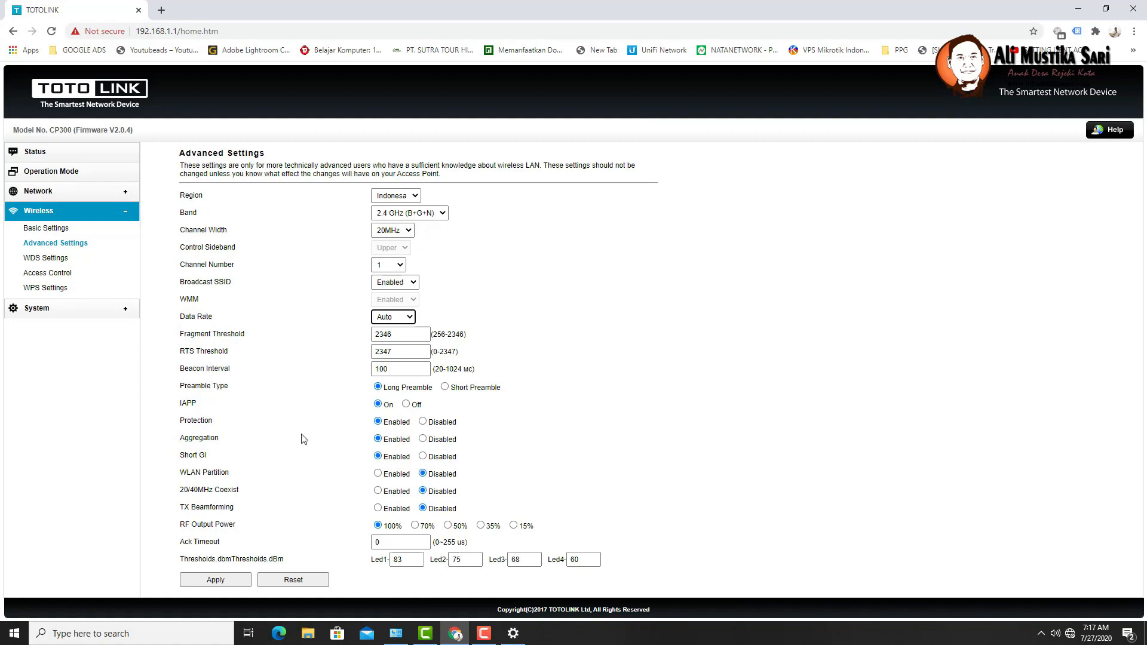
drag(392, 369, 363, 372)
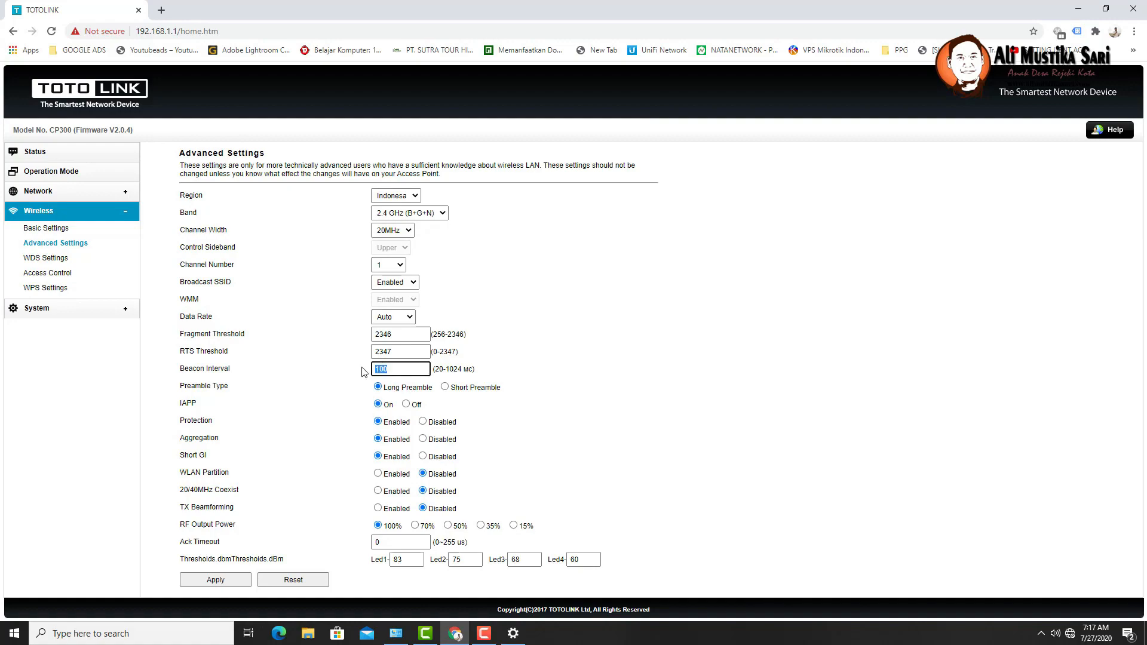
text(512)
drag(417, 368, 352, 381)
click(417, 215)
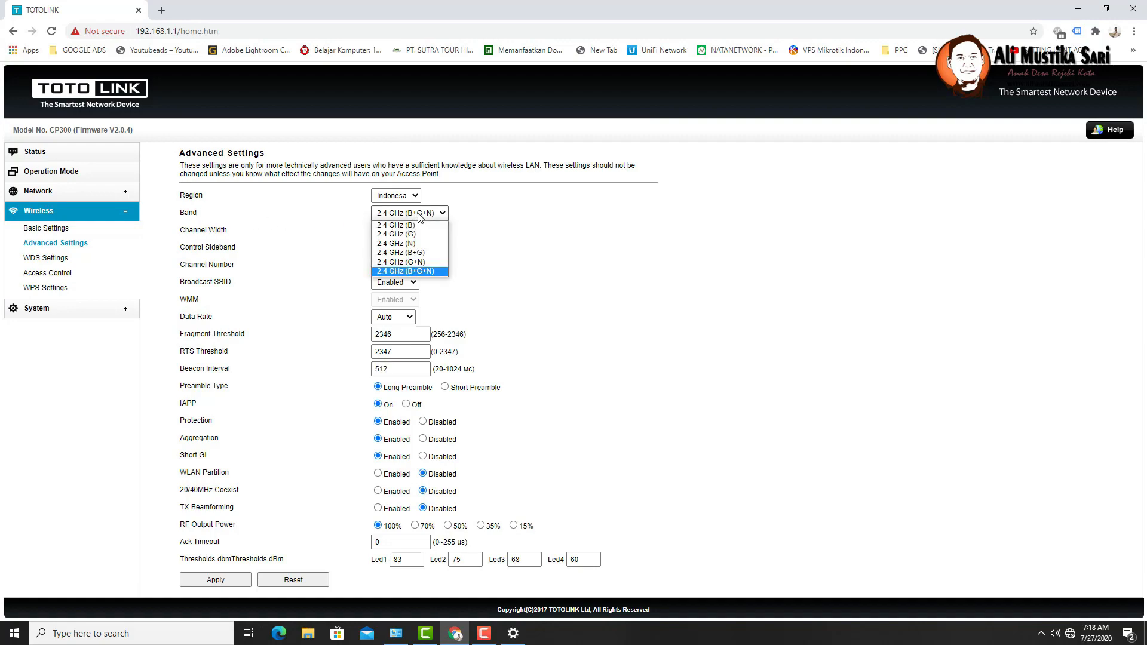
click(406, 254)
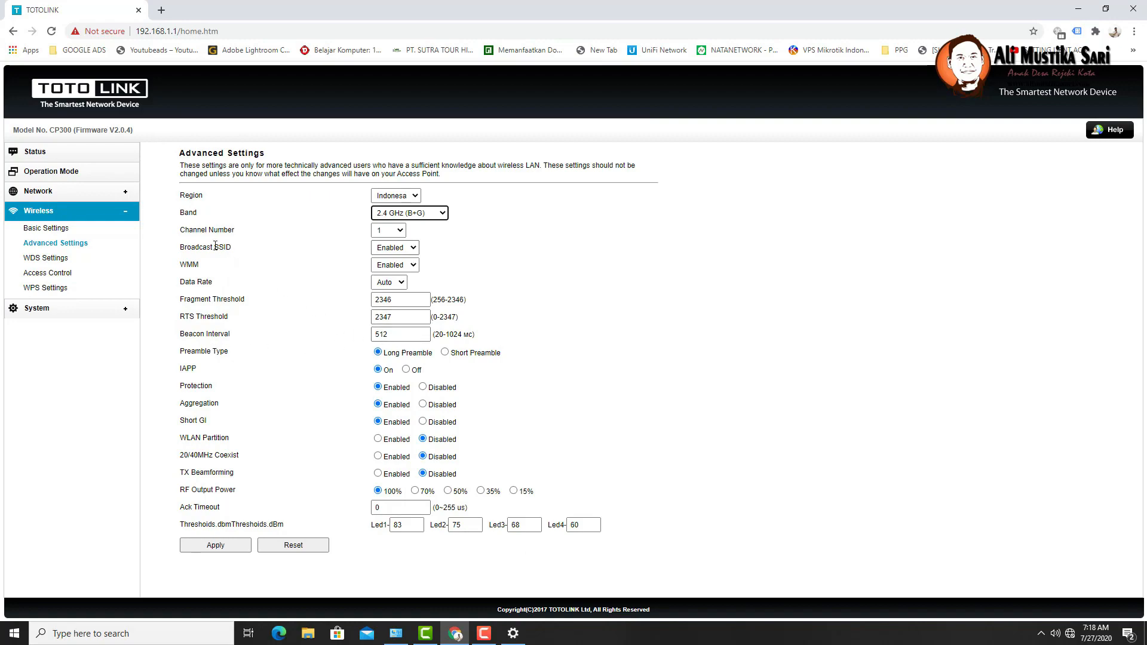
click(397, 235)
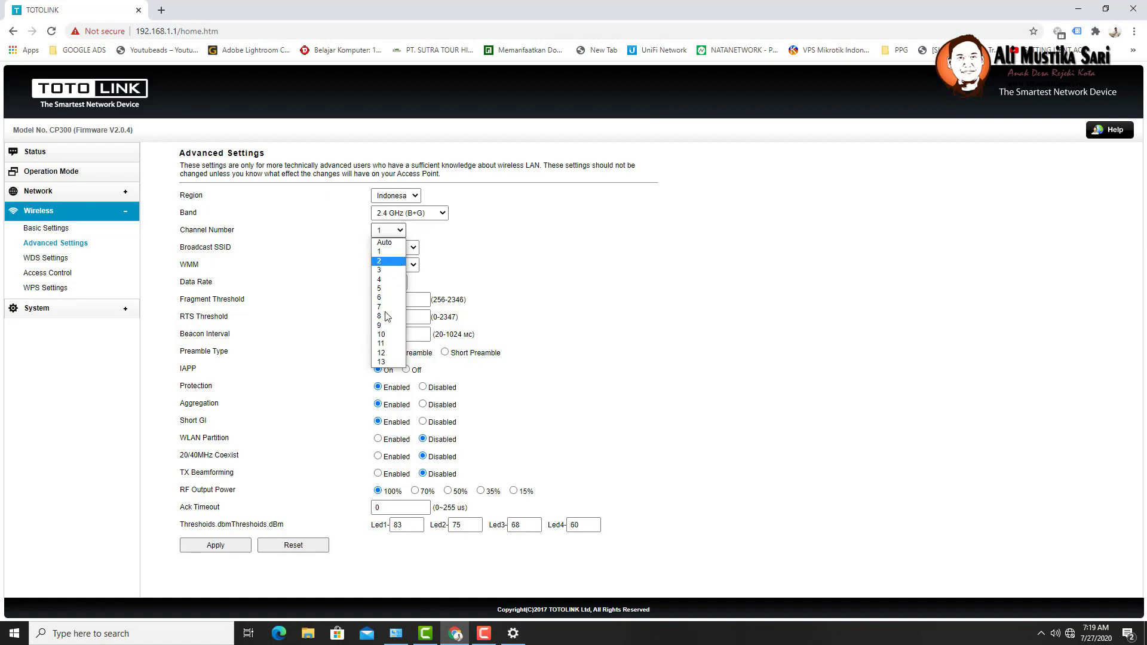
click(483, 249)
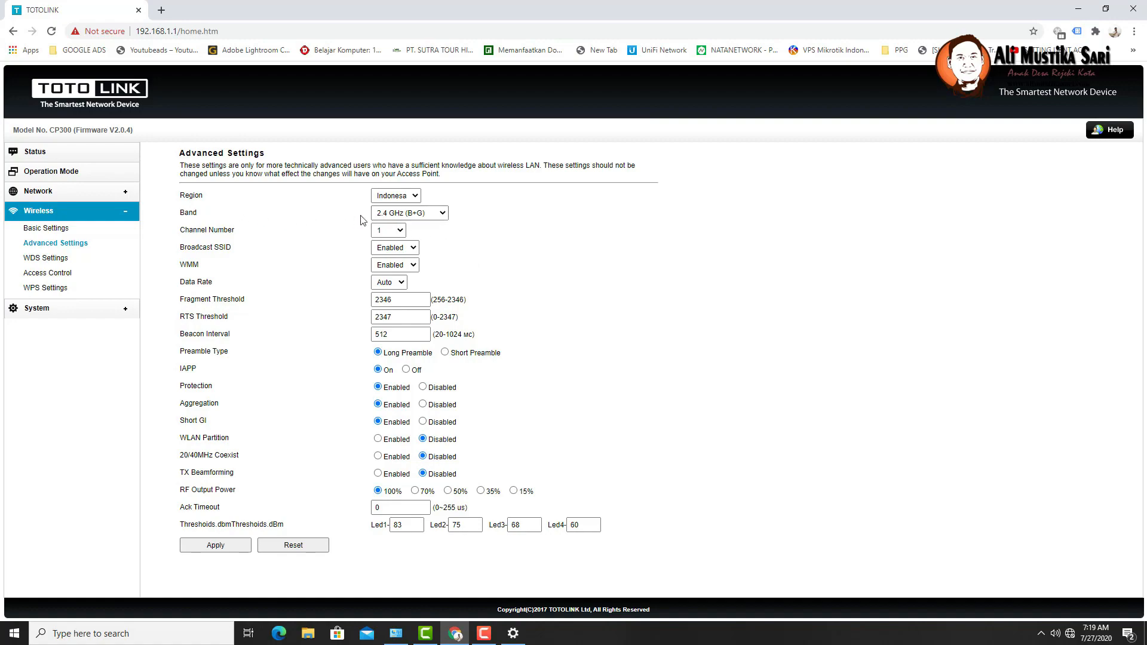
- Set the Region to Asia, keeping the data rate on Auto
click(401, 284)
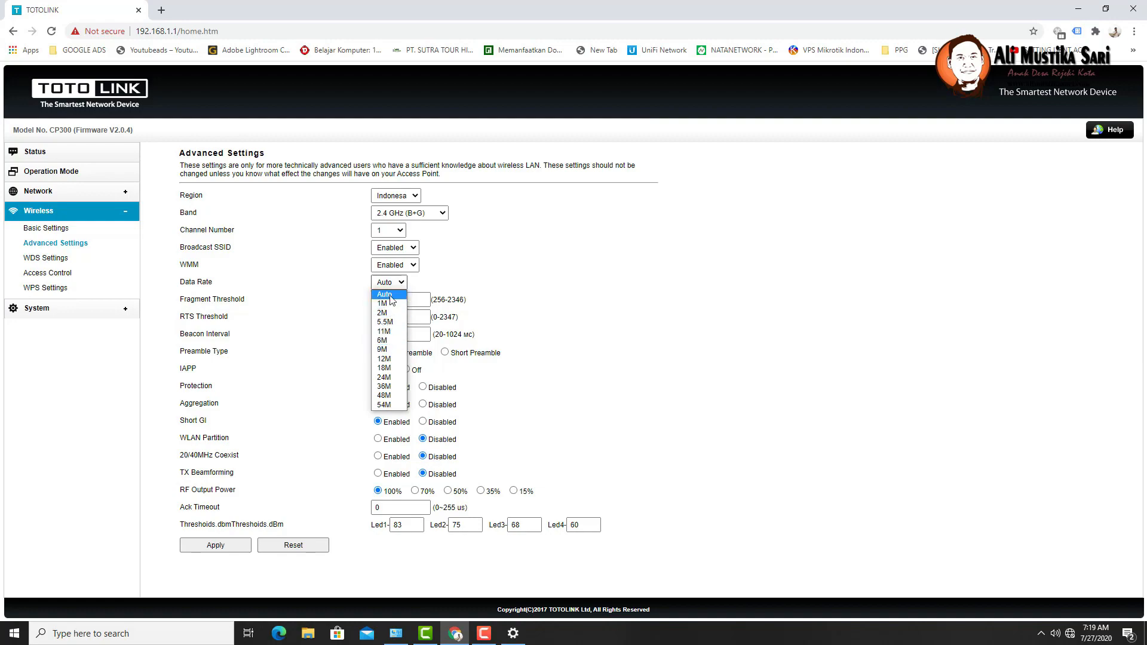
click(391, 295)
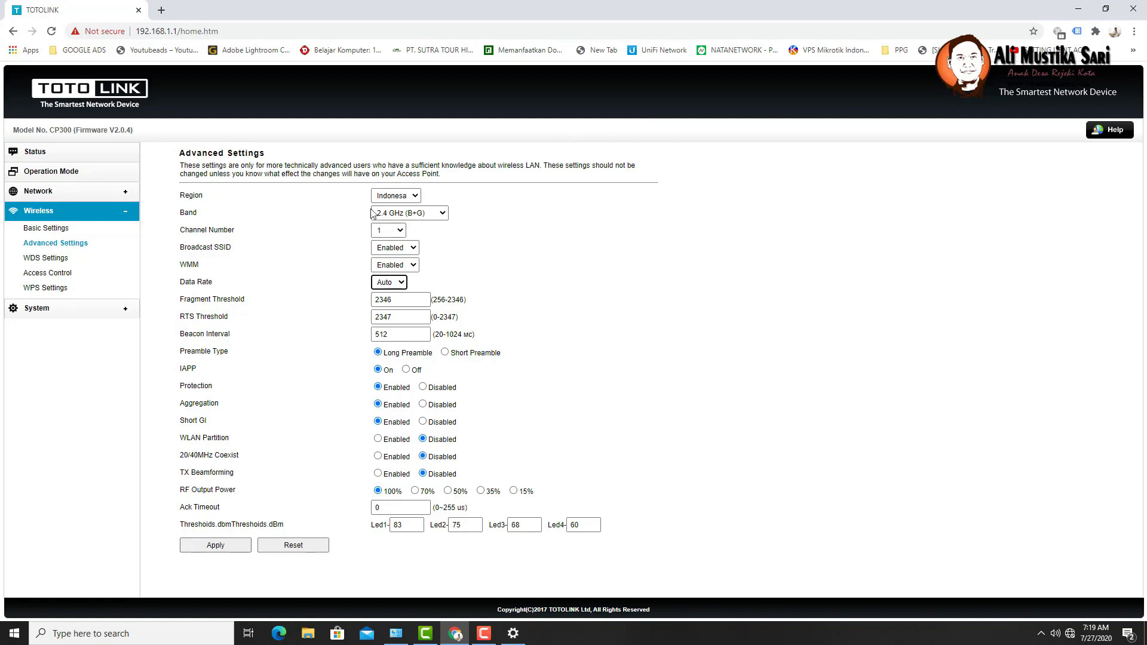
click(193, 197)
double_click(193, 197)
click(397, 198)
click(398, 209)
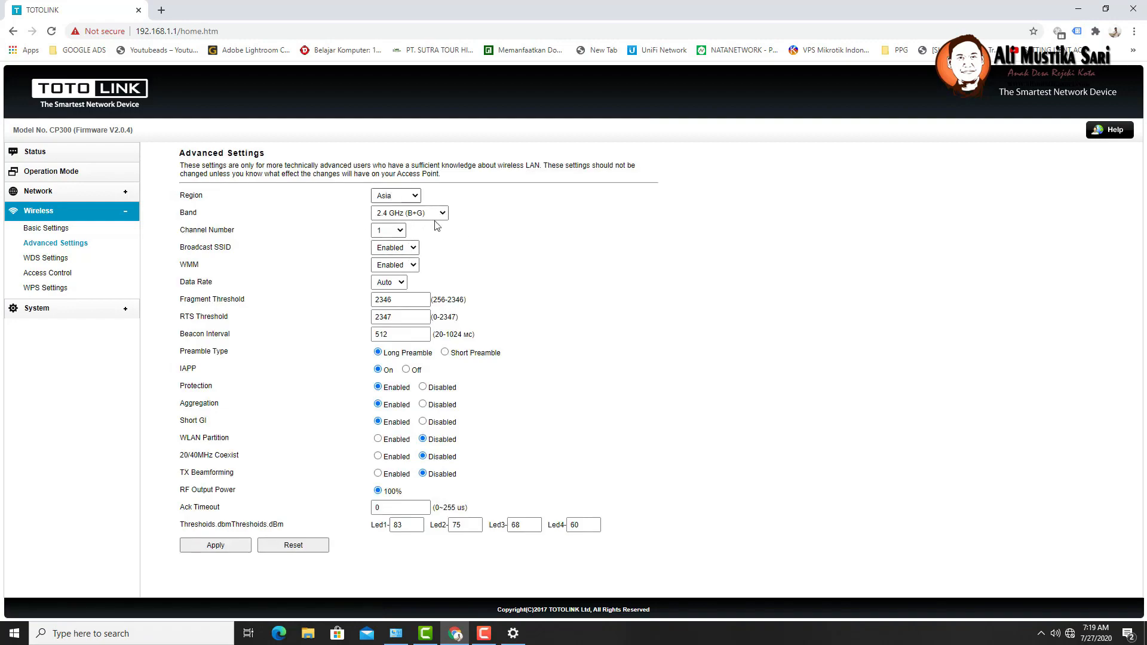
- Review the Broadcast SSID, WMM, Data Rate and Channel Number options without changing them
click(416, 248)
click(419, 257)
click(419, 267)
click(421, 273)
click(403, 283)
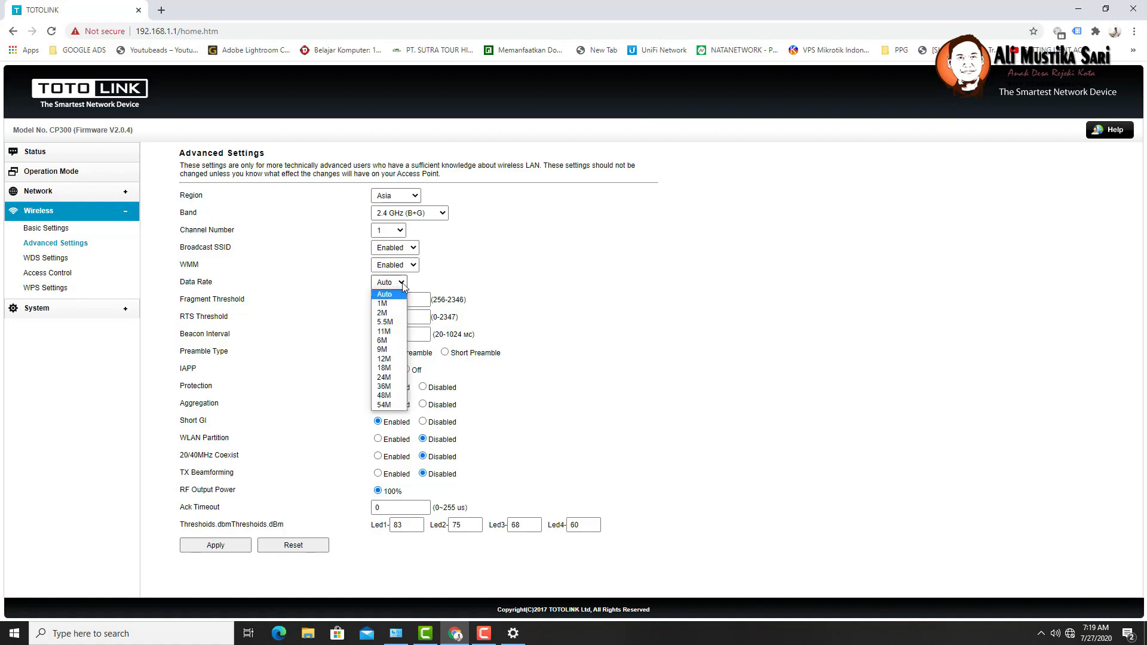
click(526, 268)
click(399, 230)
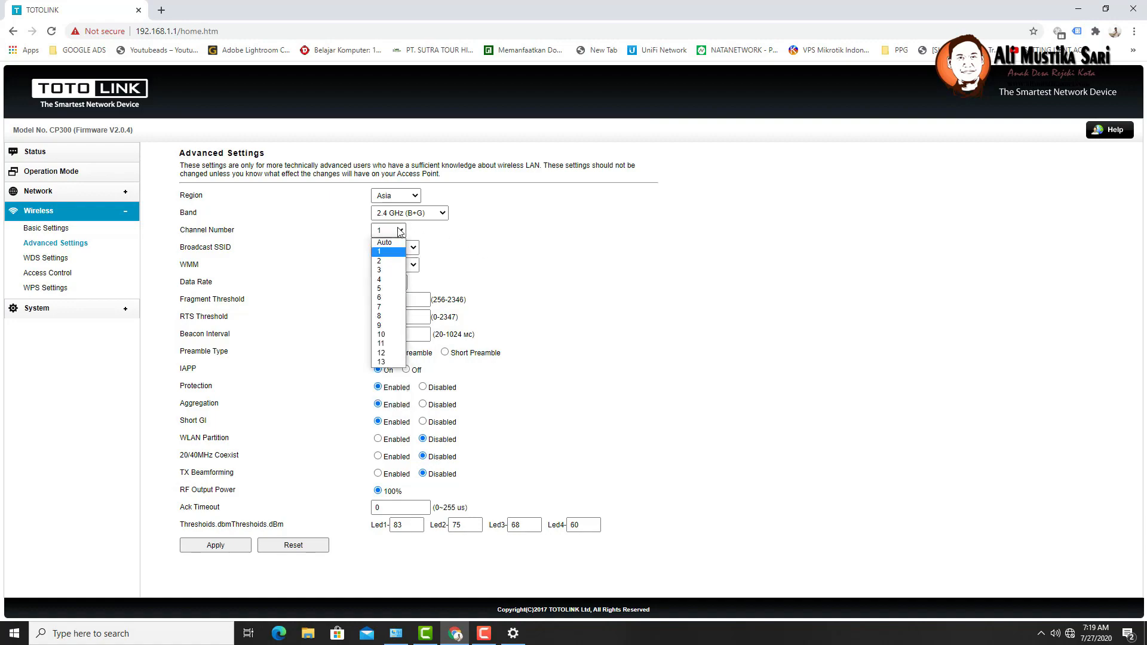
click(495, 232)
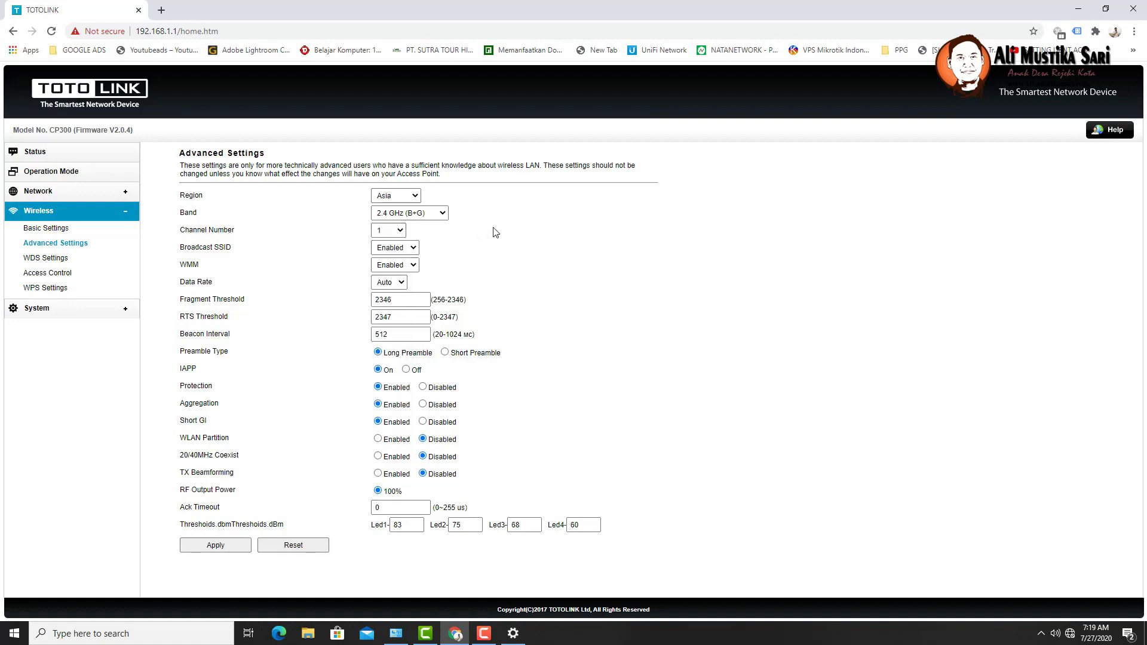
click(418, 200)
- Return the Region to Indonesa and set RF Output Power to 70% after trying 50%
click(403, 216)
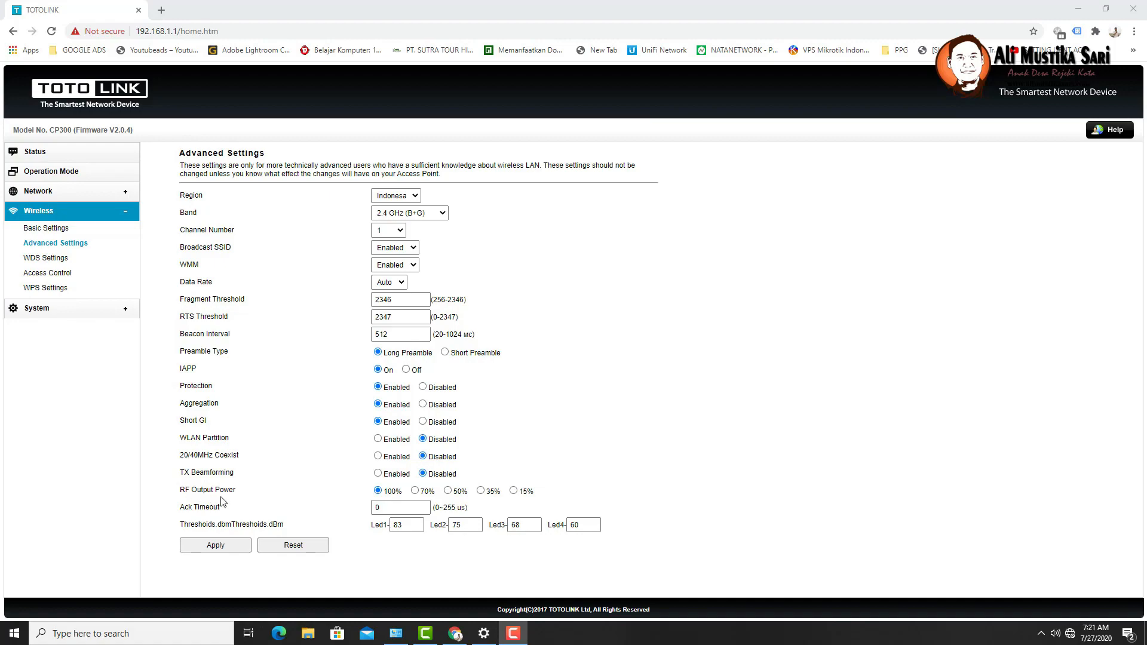
click(415, 493)
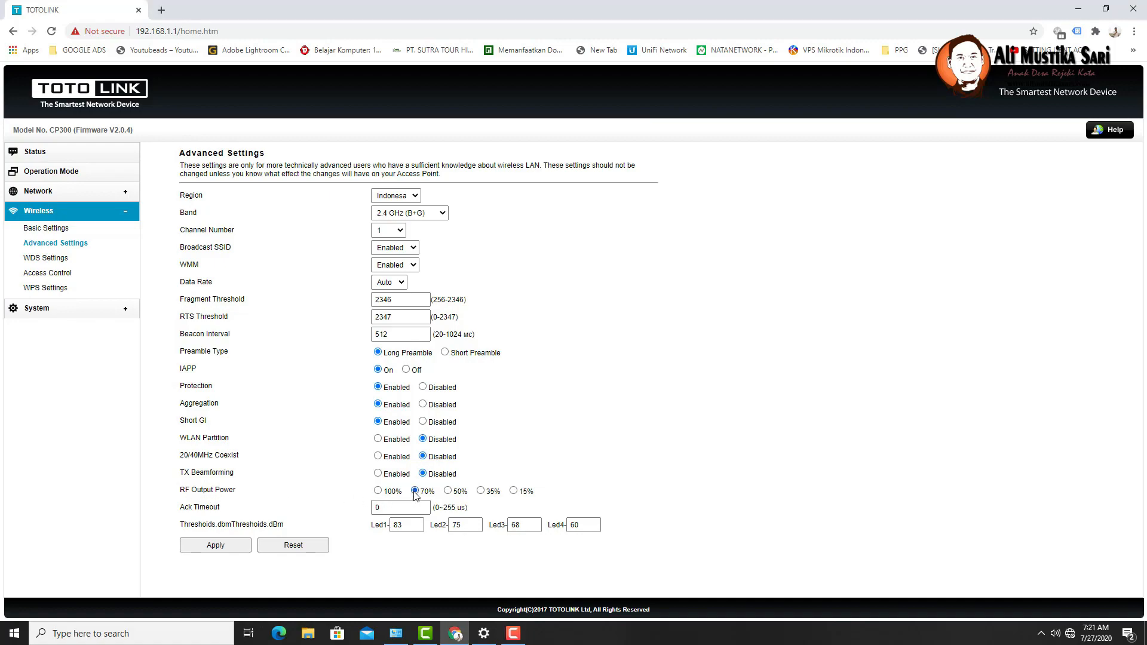
click(449, 491)
click(416, 492)
- Change the wireless Band to 2.4 GHz (G) and confirm it stays selected
click(440, 214)
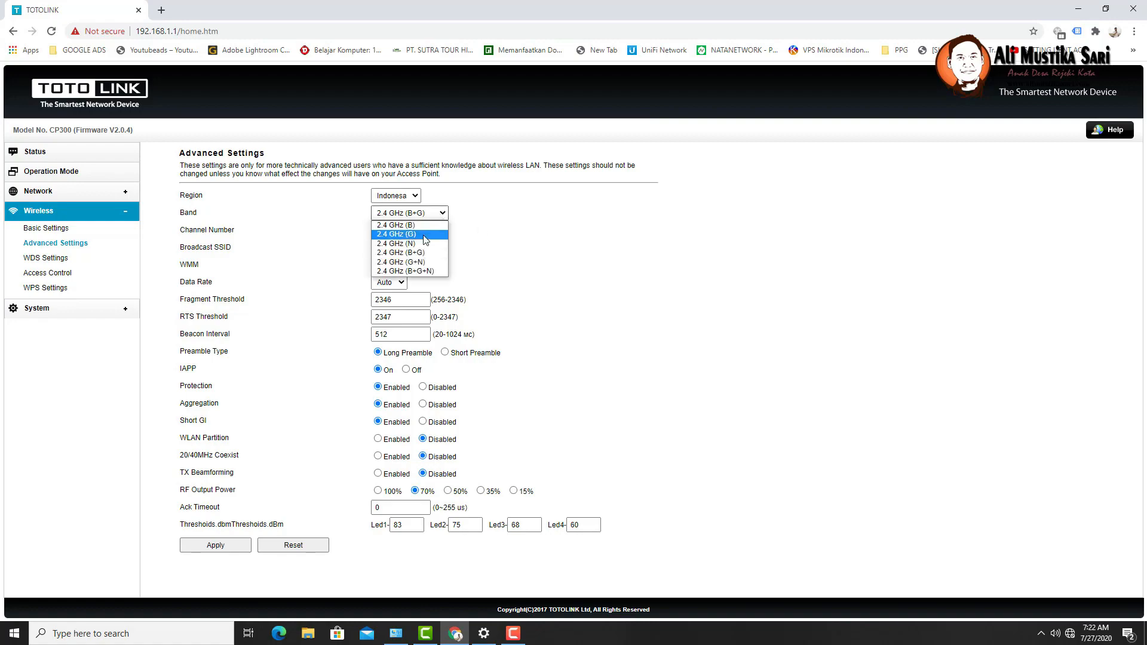
click(425, 234)
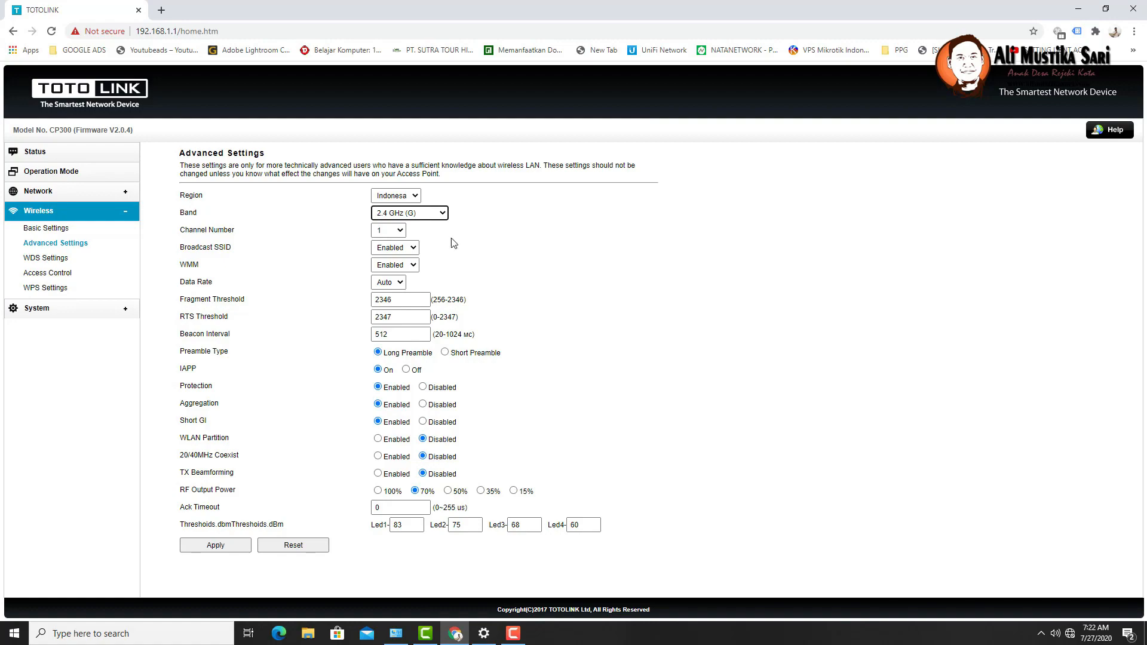
click(411, 215)
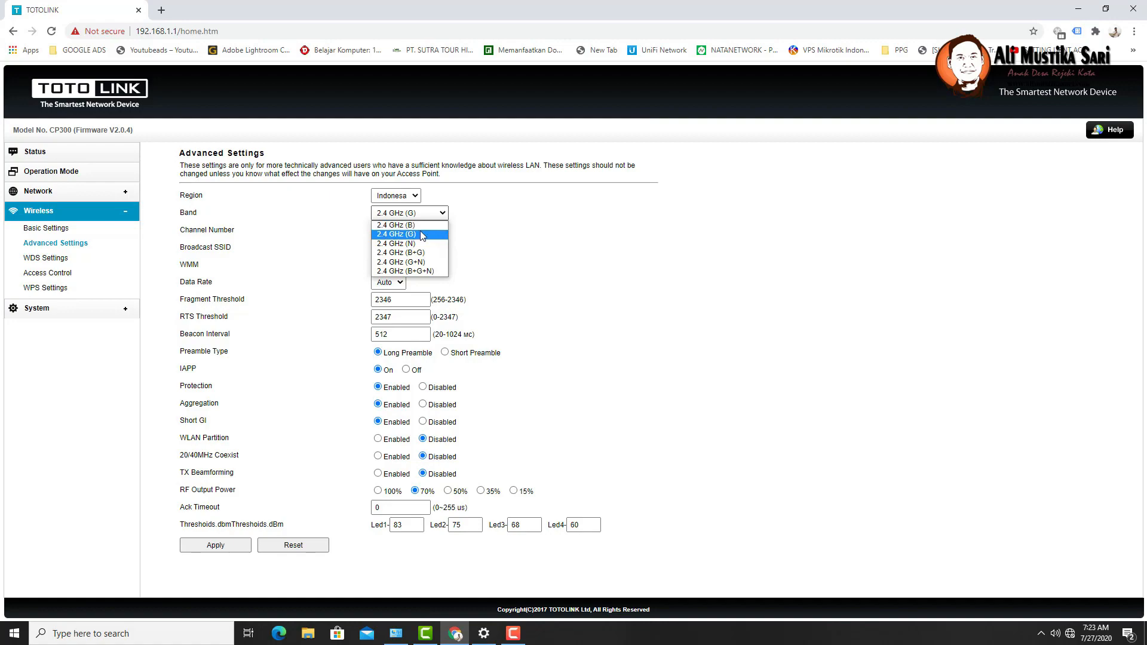
click(385, 236)
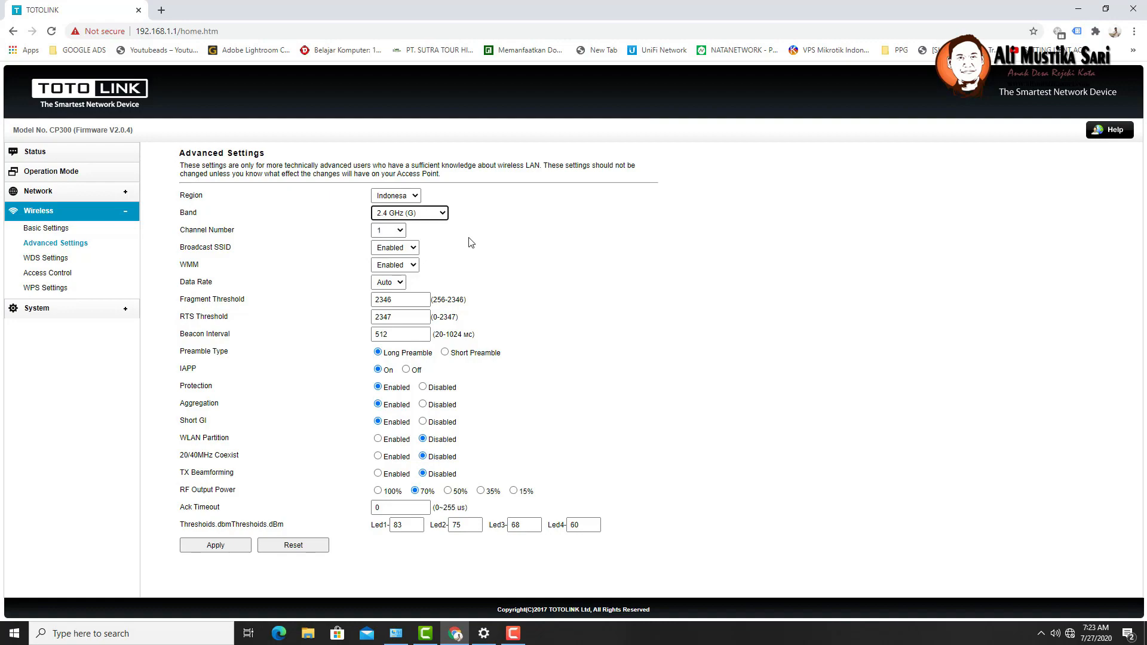
- Set RF Output Power back to 100%, leaving channel 1 and data rate Auto unchanged
click(377, 492)
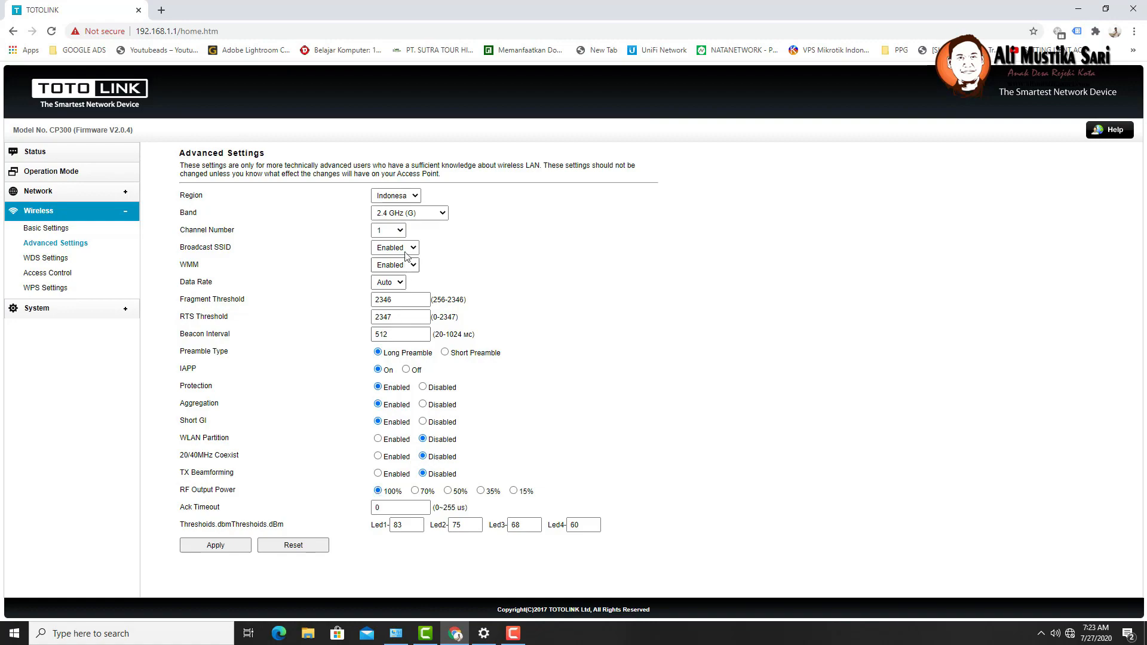
click(400, 232)
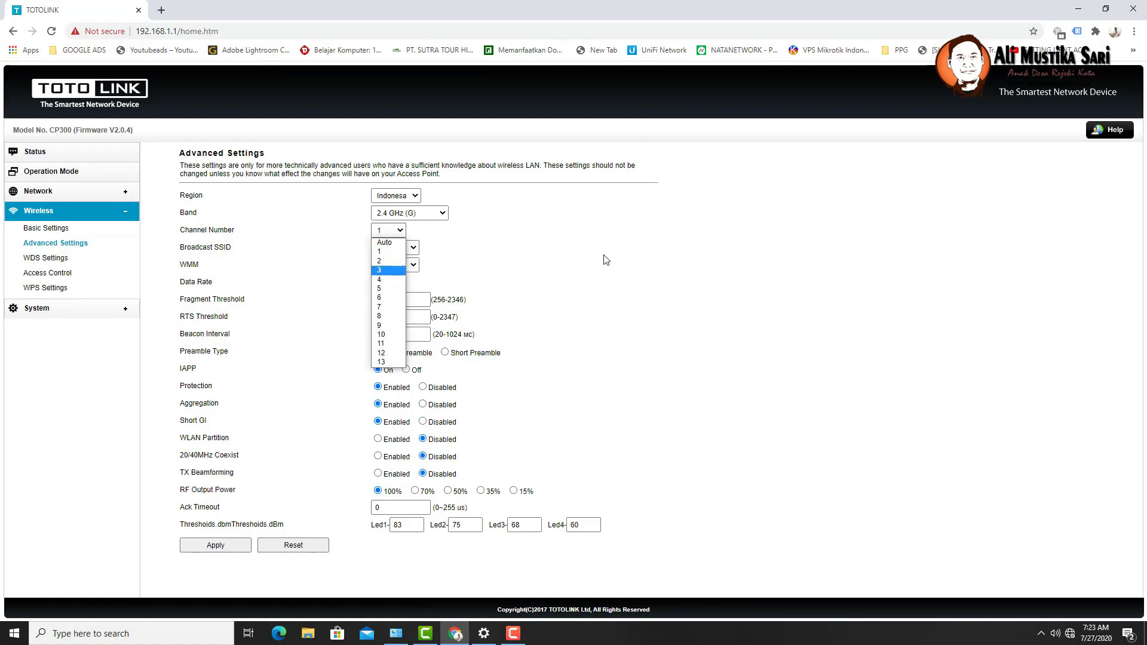
click(580, 258)
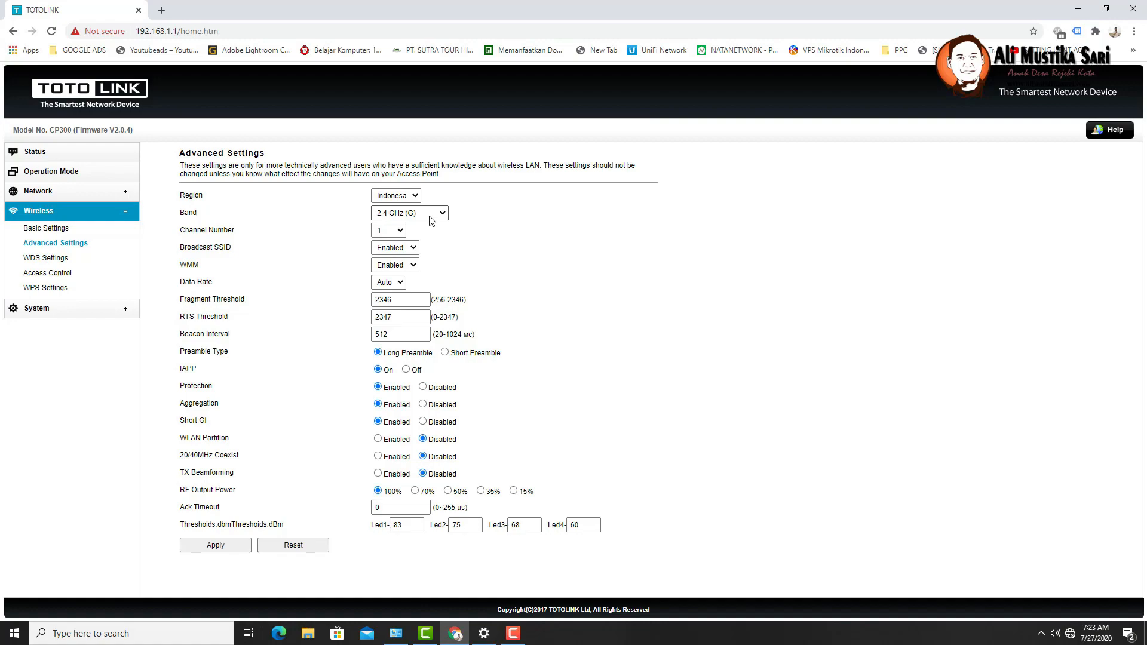
click(399, 282)
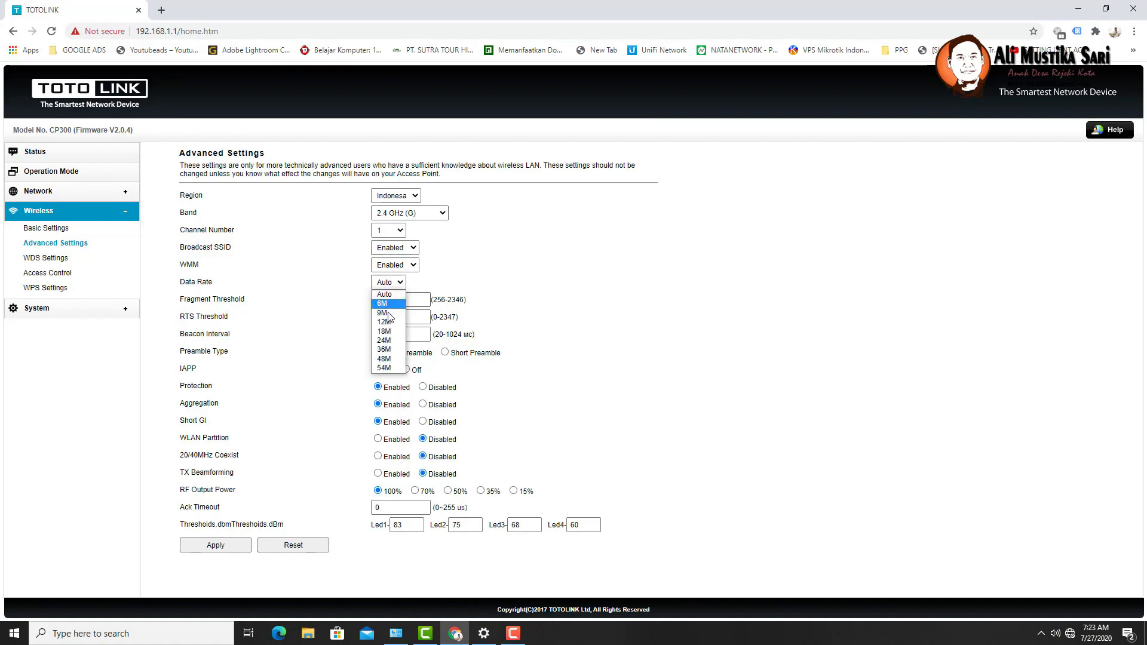
click(190, 215)
double_click(190, 214)
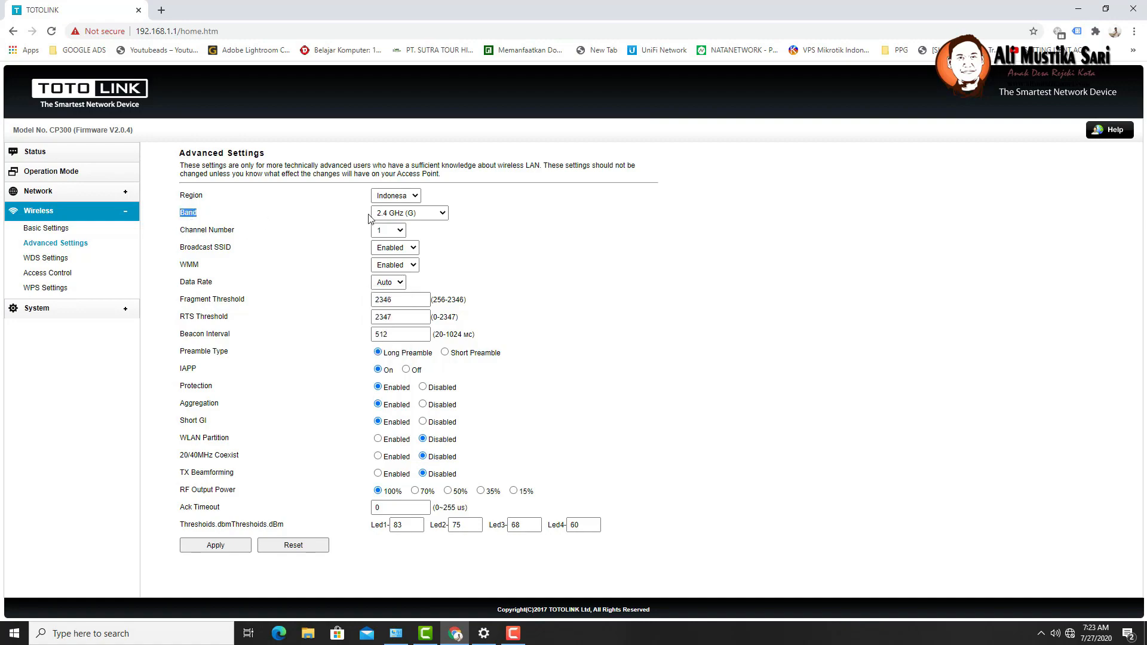
- Switch the Band to 2.4 GHz (B+G), then to 2.4 GHz (B+G+N)
click(437, 218)
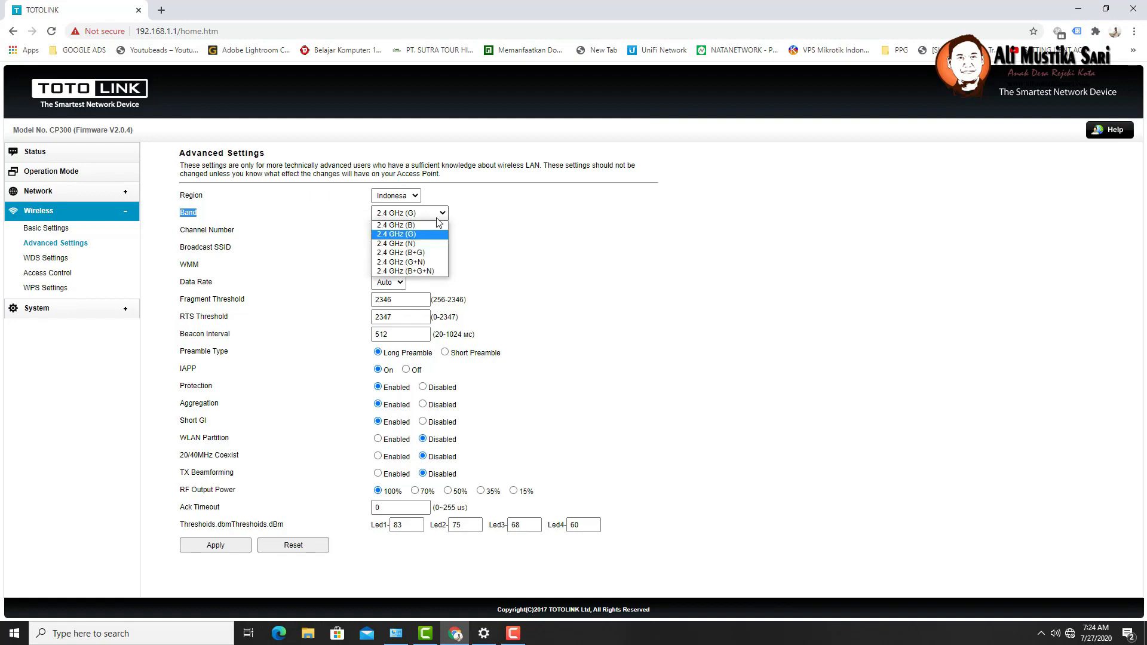
click(428, 258)
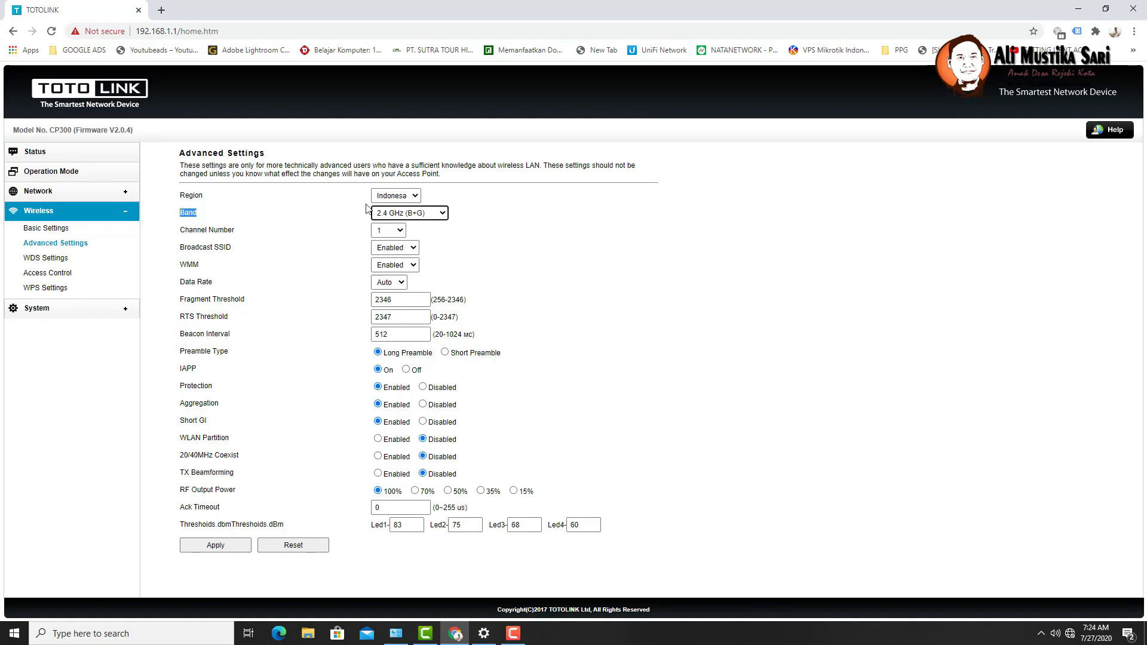
click(436, 216)
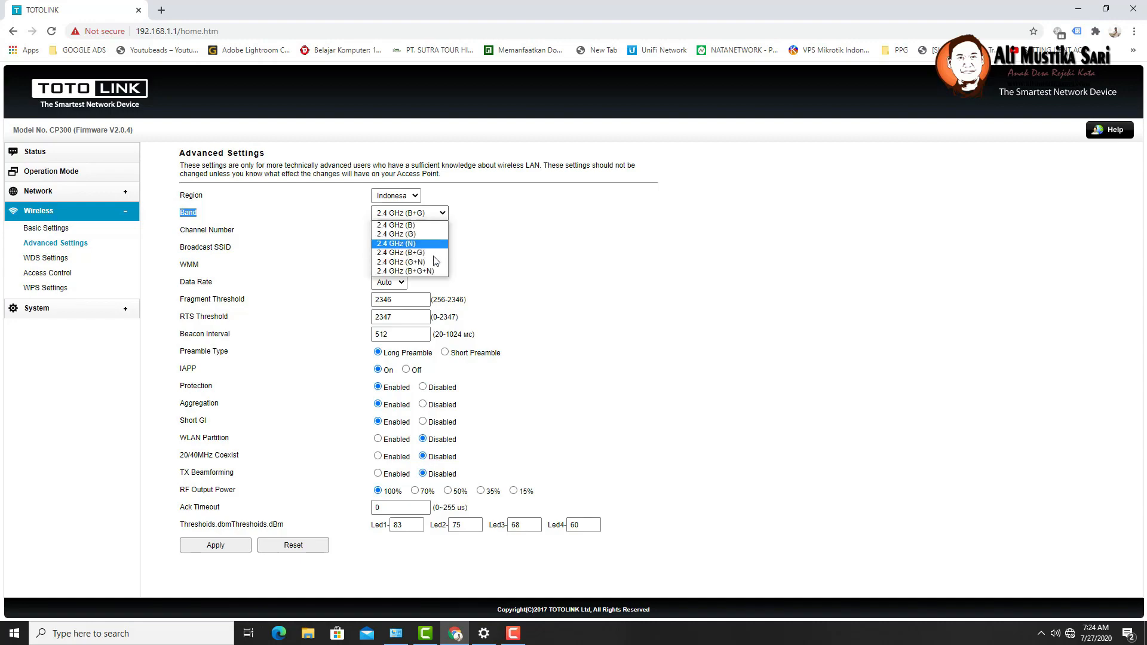
click(412, 272)
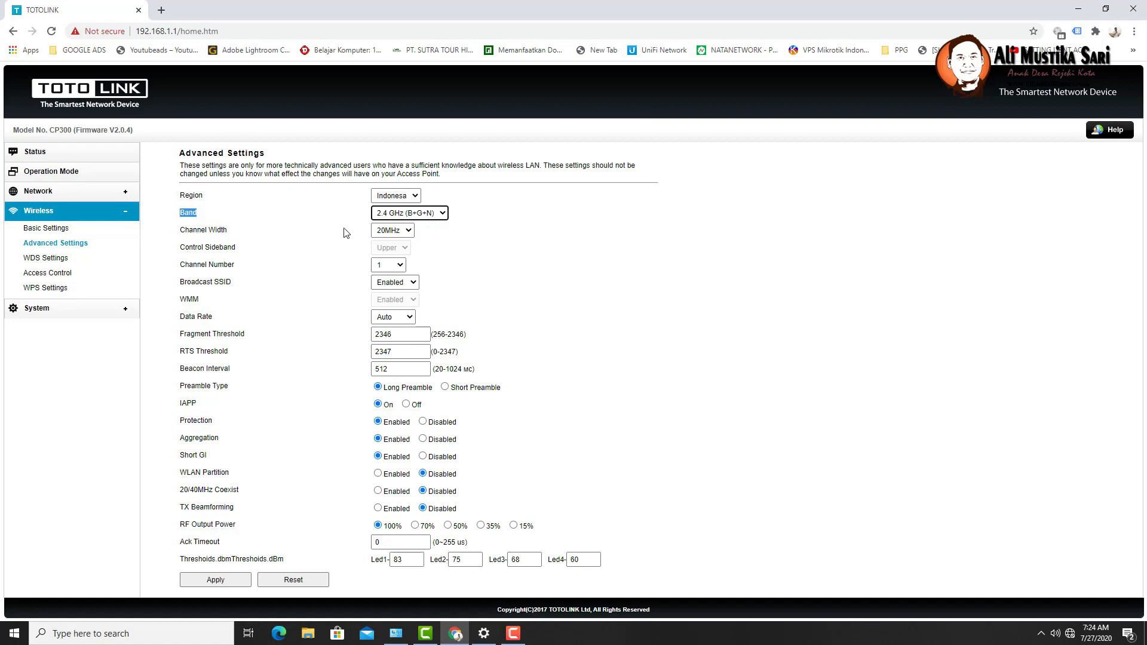
- Check the channel width and data rate lists, keeping 20MHz and Auto
click(393, 236)
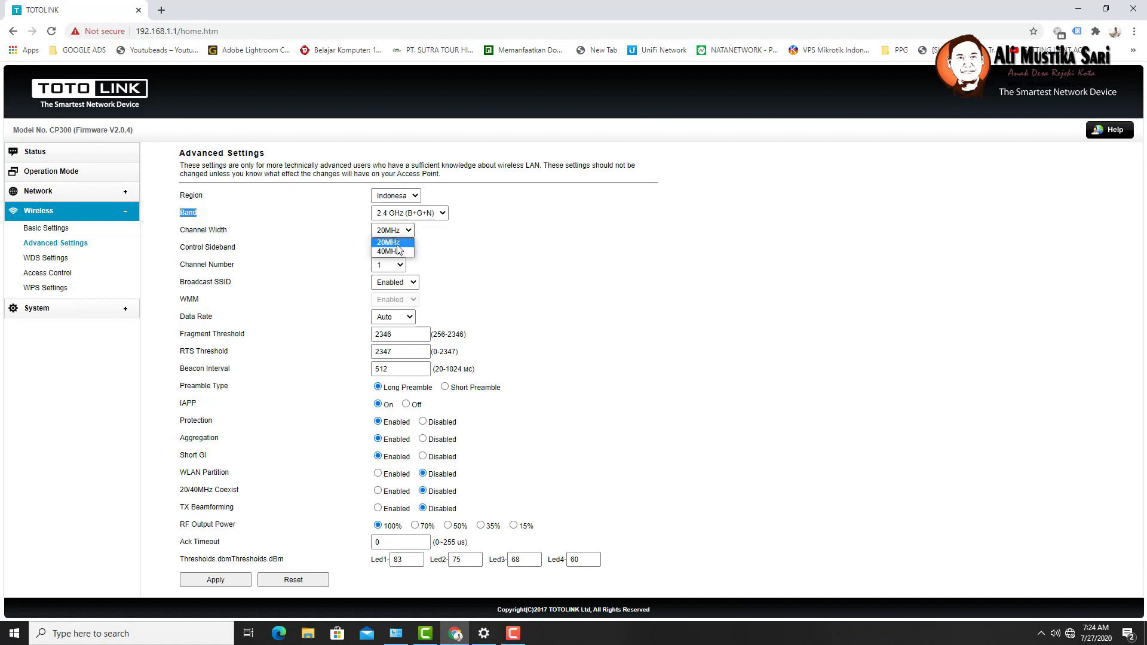
click(431, 243)
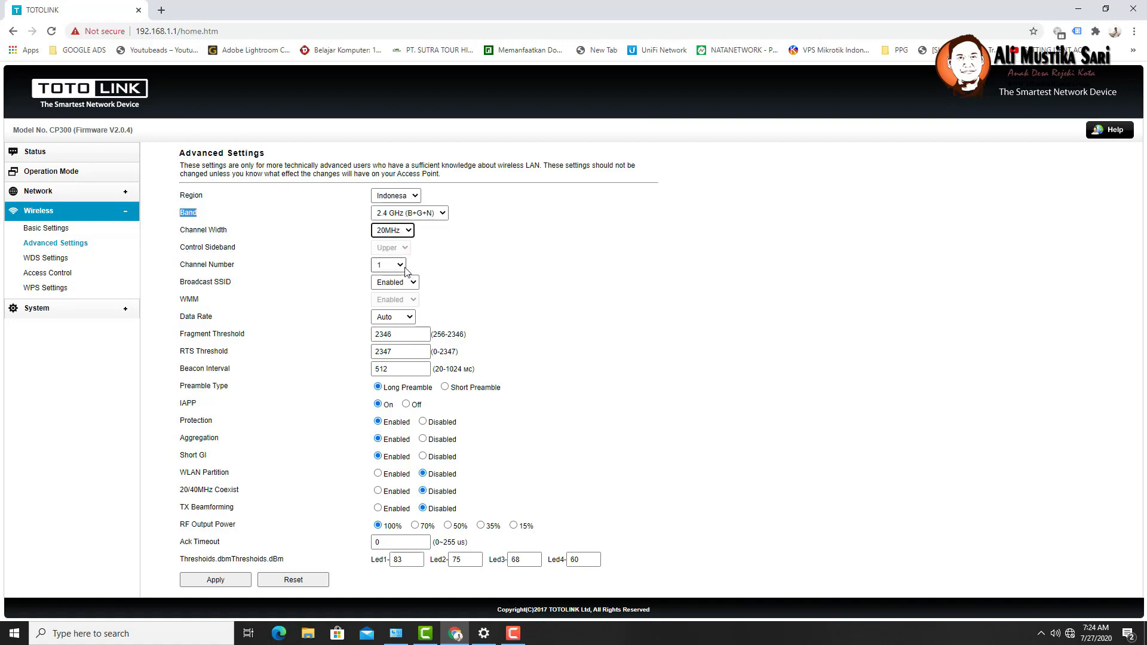
click(407, 319)
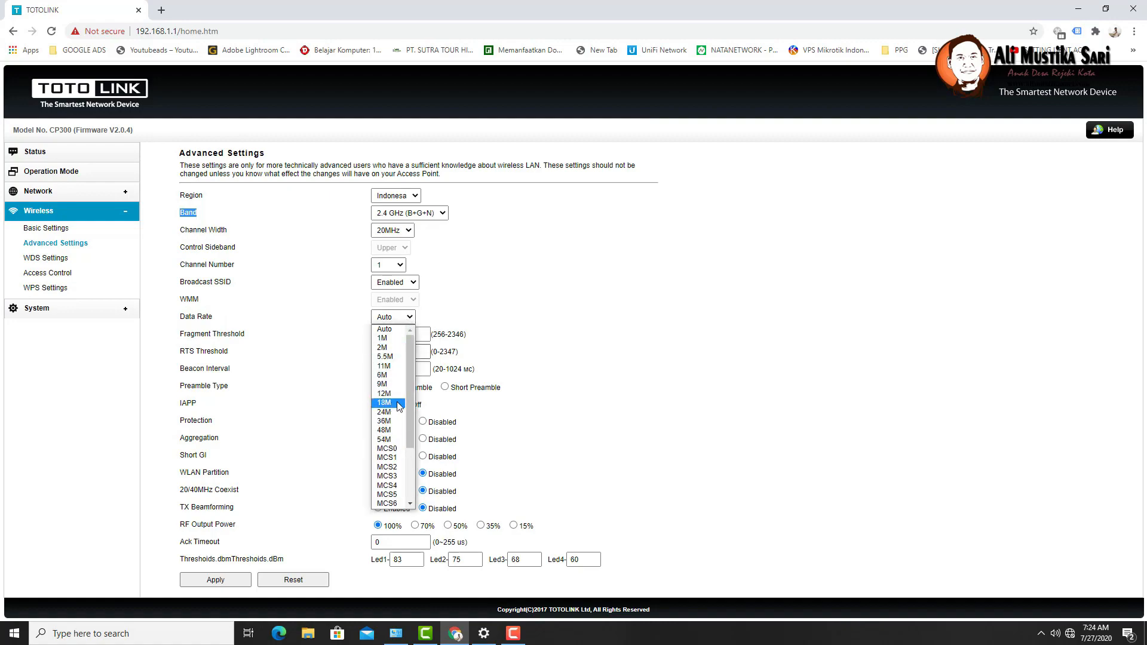
click(528, 294)
click(528, 295)
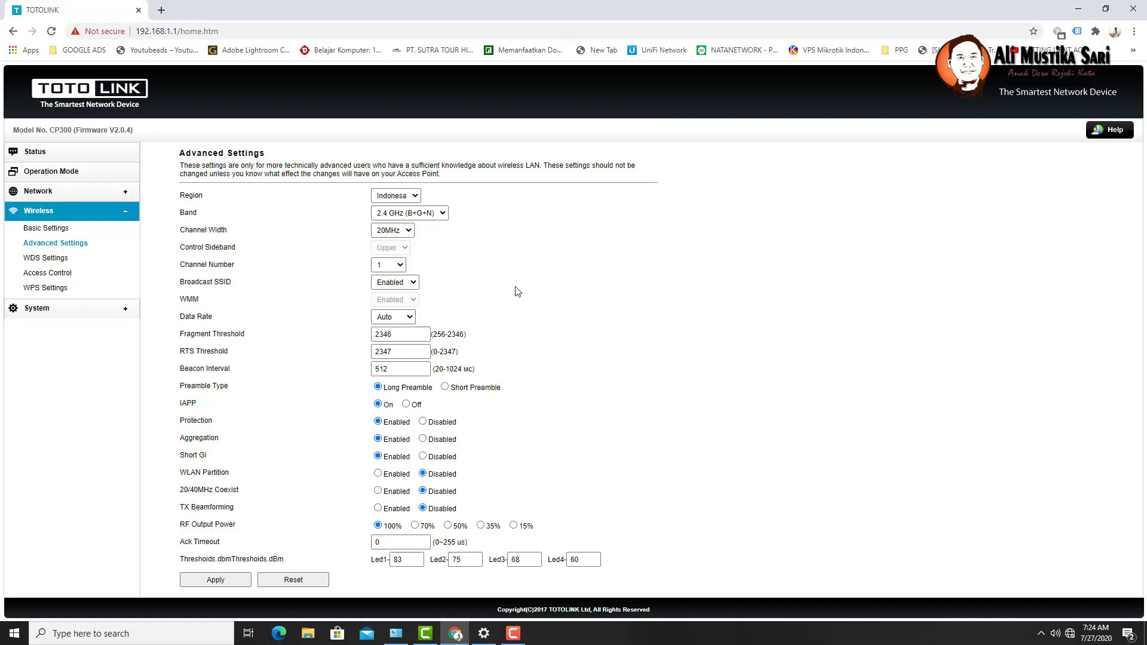
- Set the wireless band to 2.4 GHz (B+G) and apply it
click(428, 214)
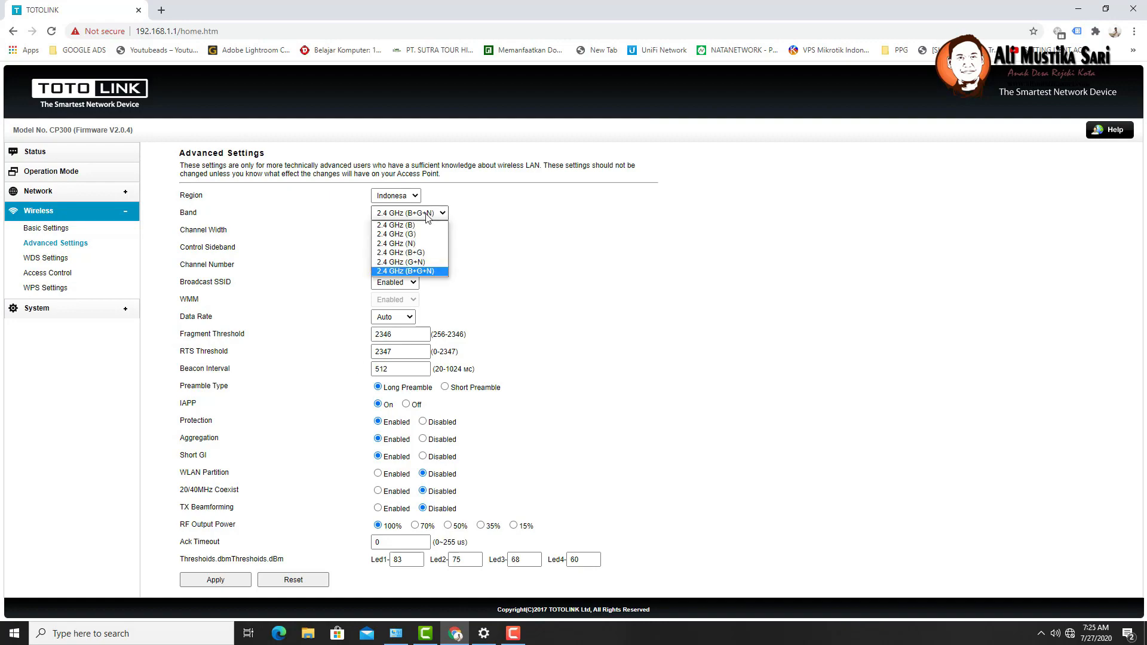
click(421, 253)
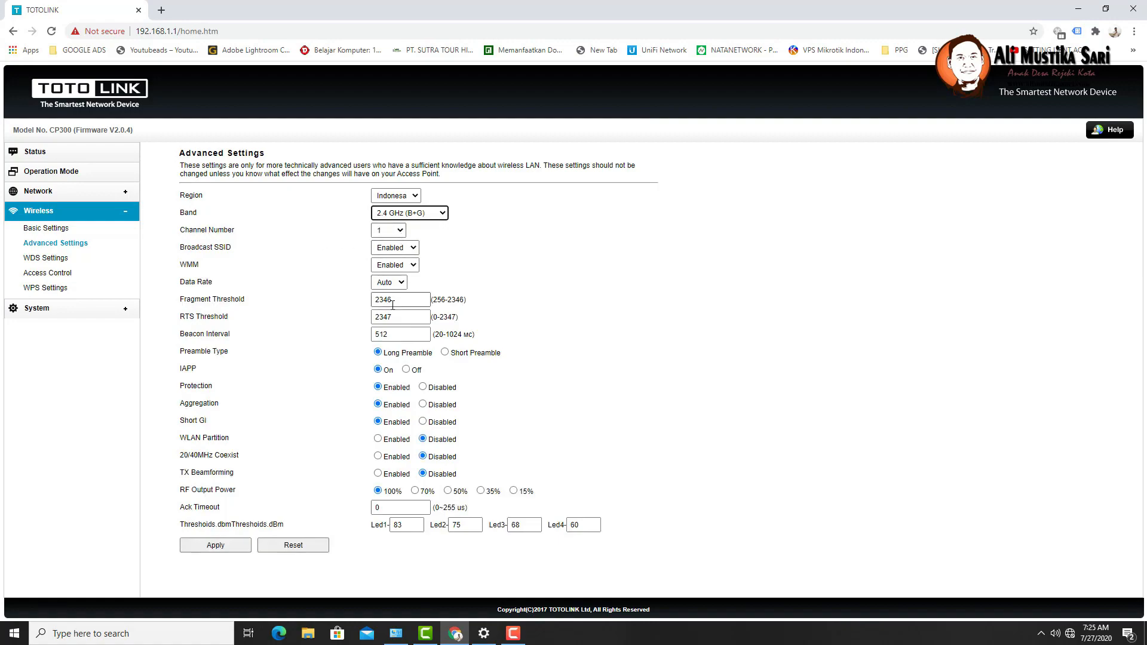
click(218, 551)
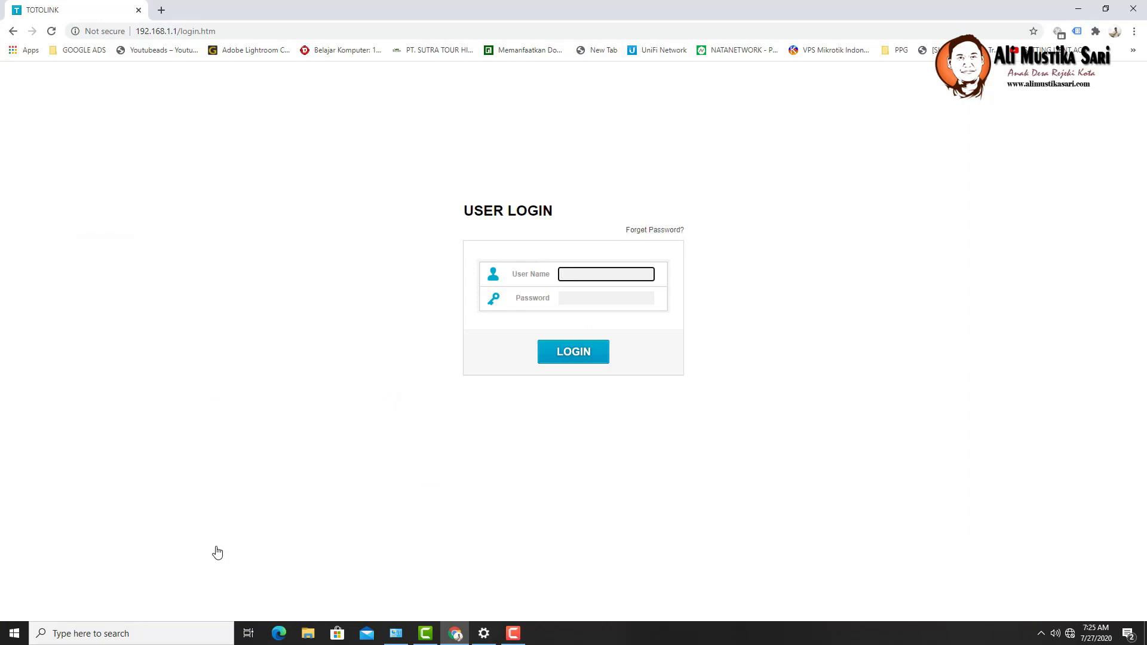
- Log in with the admin user name and its password
text(adimn)
key(BackSpace)
key(BackSpace)
key(BackSpace)
key(Down)
key(Return)
key(Tab)
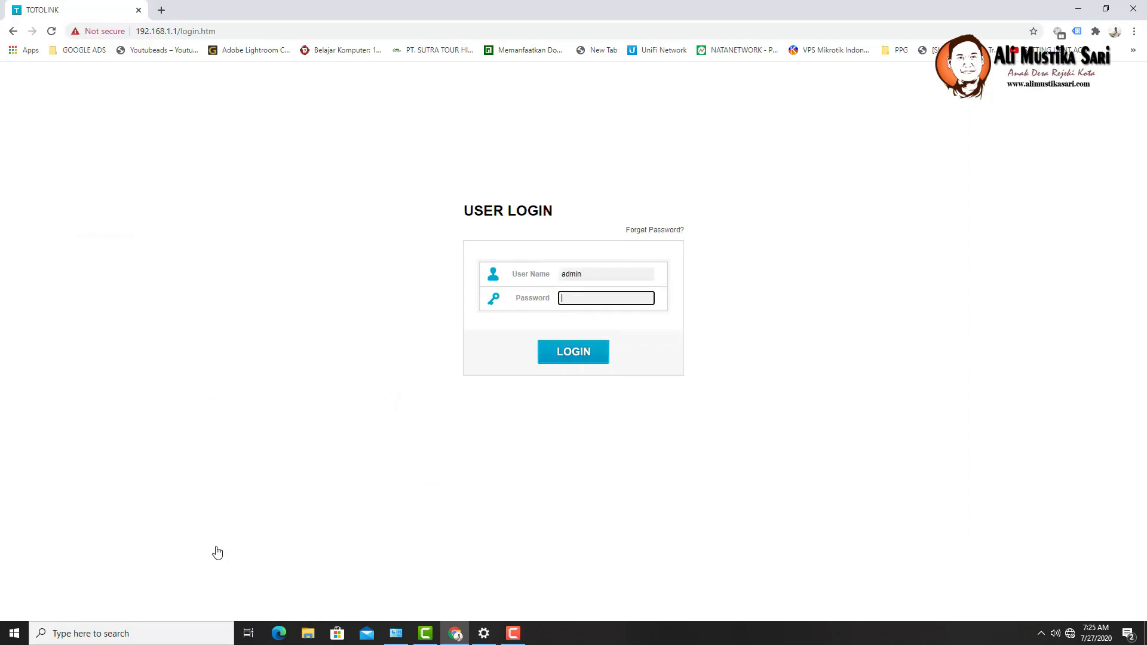
text(admin)
click(571, 354)
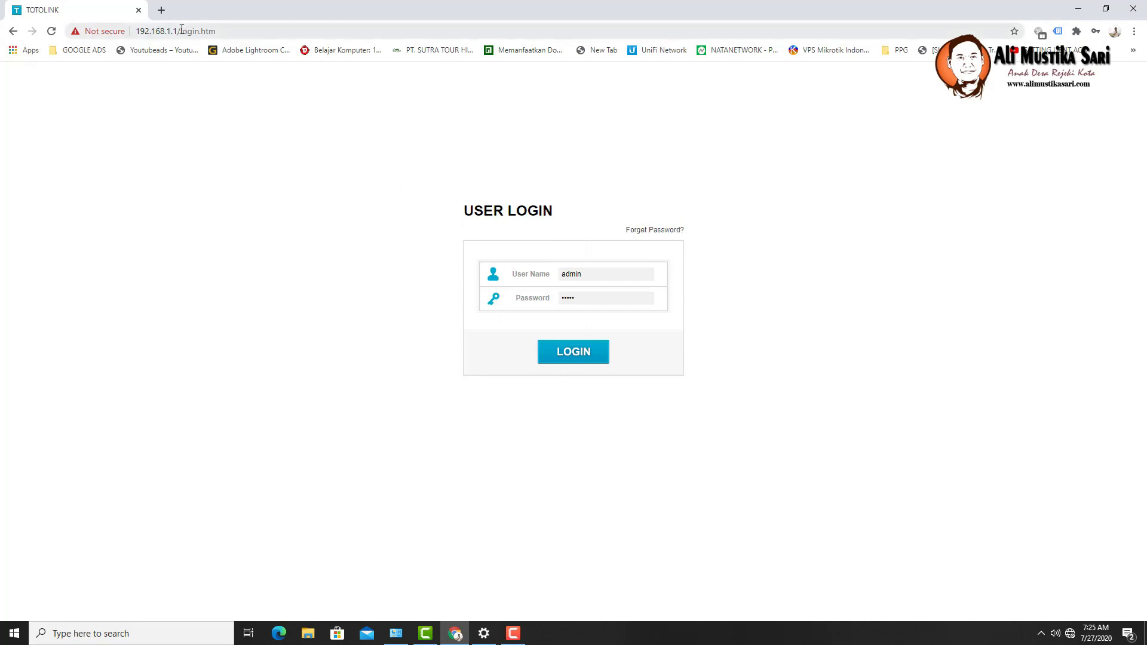
- Strip /login.htm from the address to load 192.168.1.1, re-entering the credentials along the way
drag(178, 32, 310, 29)
key(BackSpace)
key(Return)
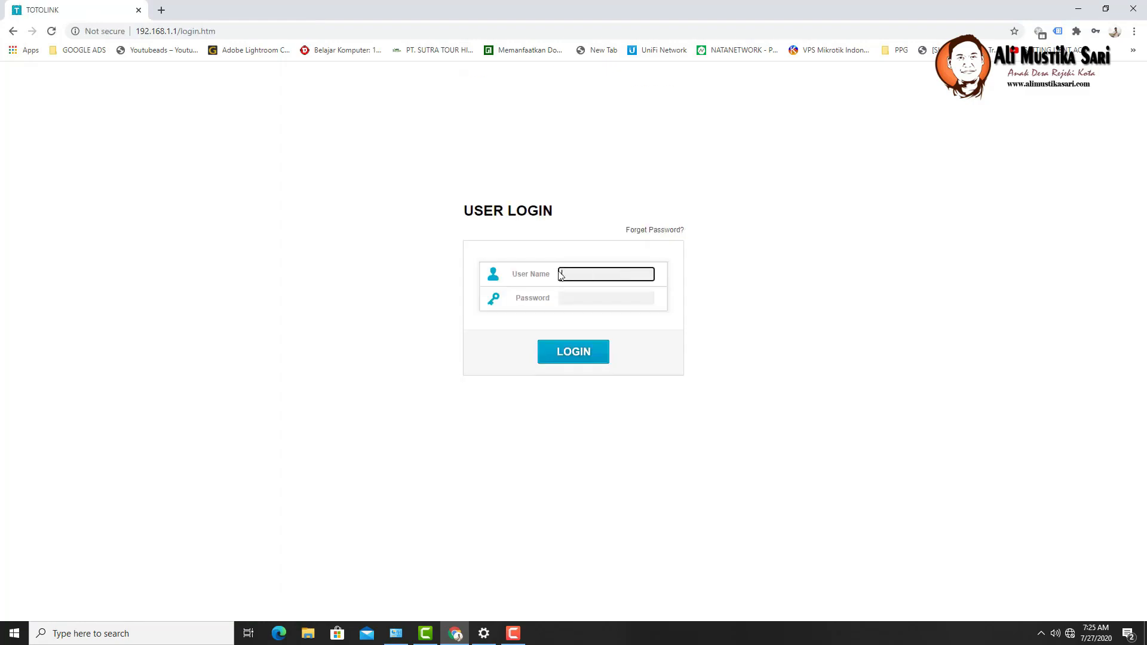
text(admin)
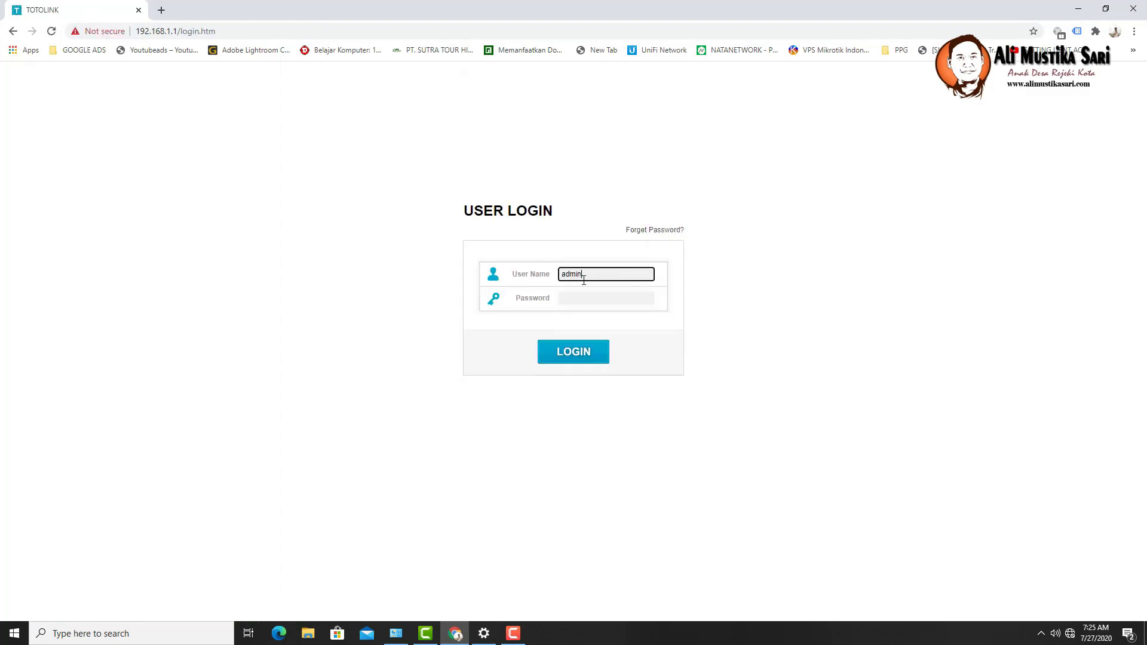
key(Tab)
text(********)
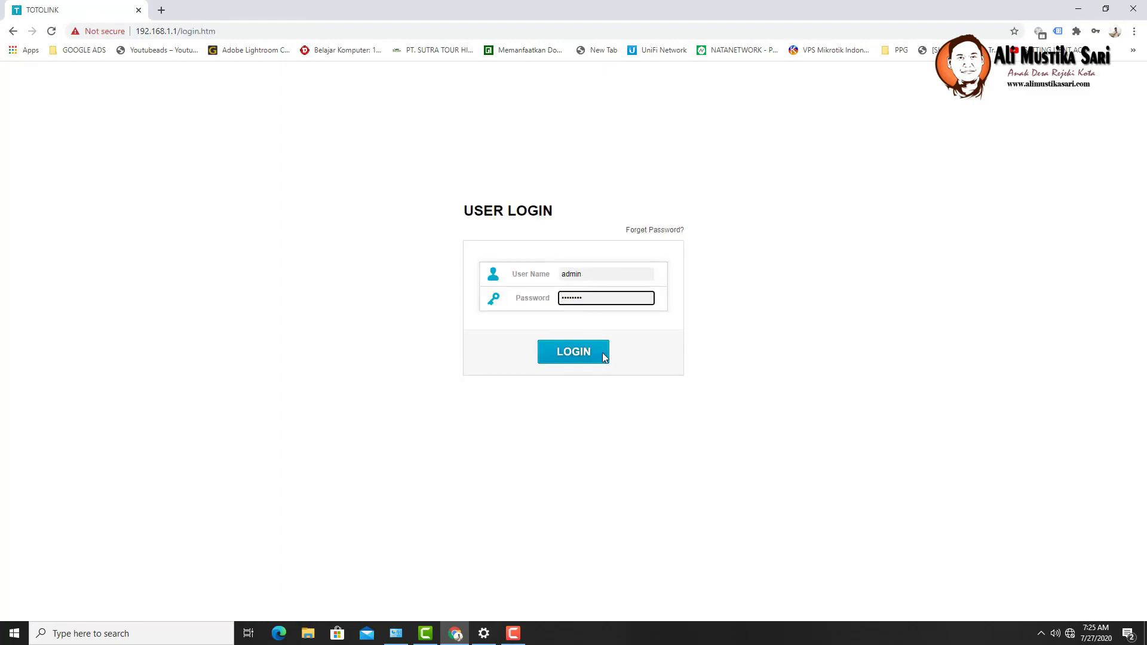
drag(178, 31, 283, 29)
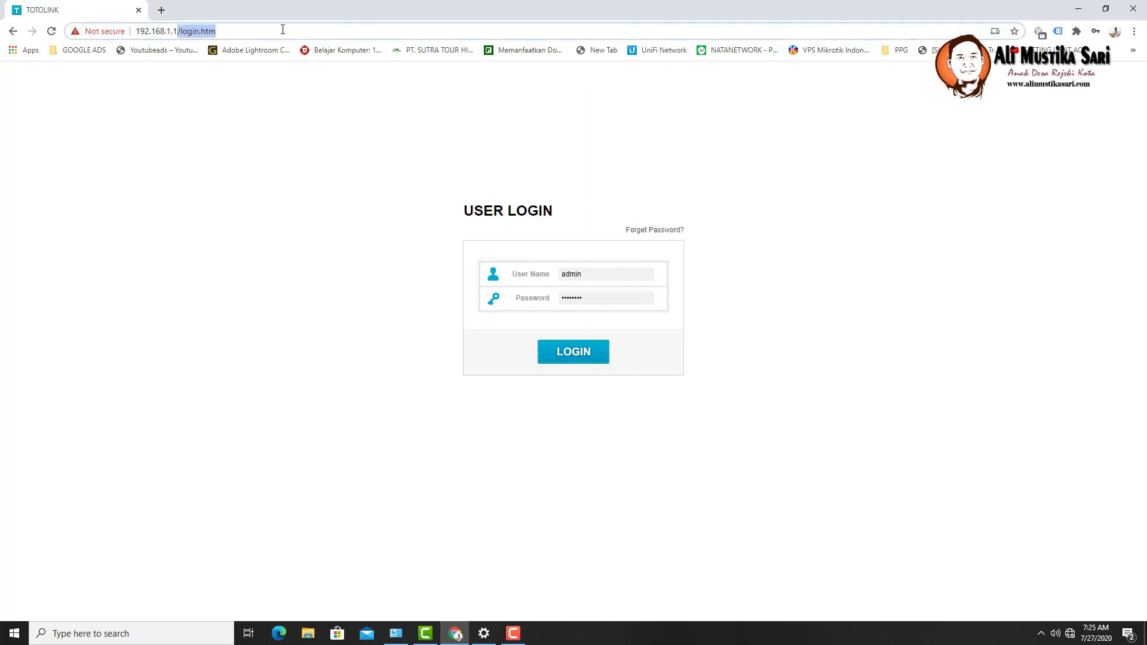
key(BackSpace)
key(Return)
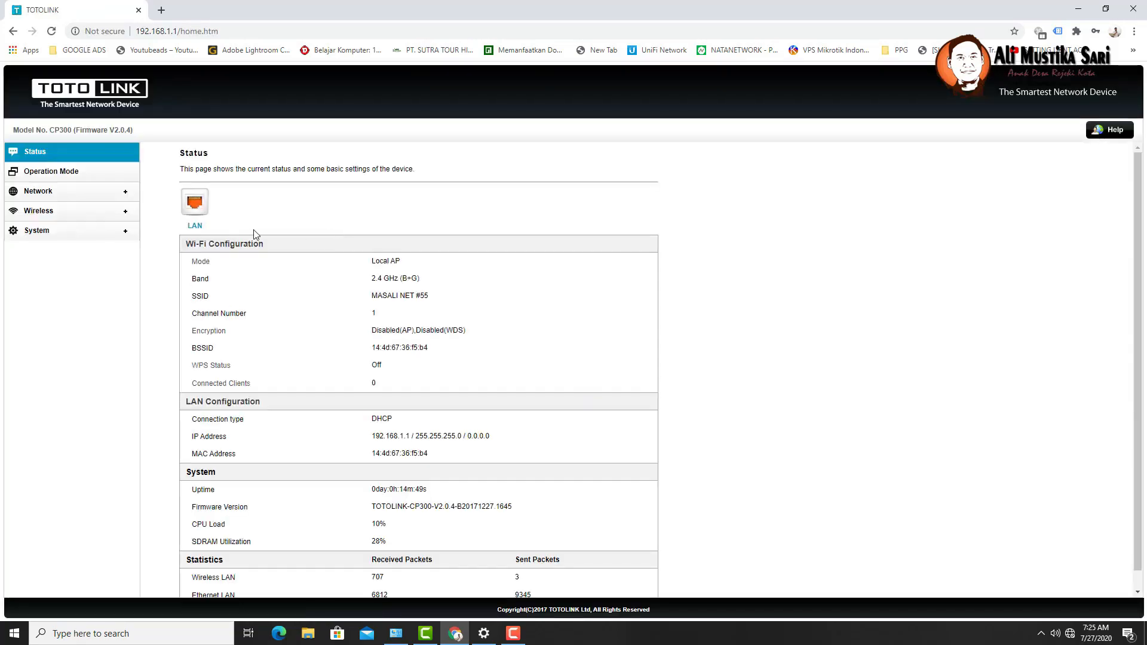
- Confirm the Band in Wireless Advanced Settings, then go to Network LAN Settings
click(48, 217)
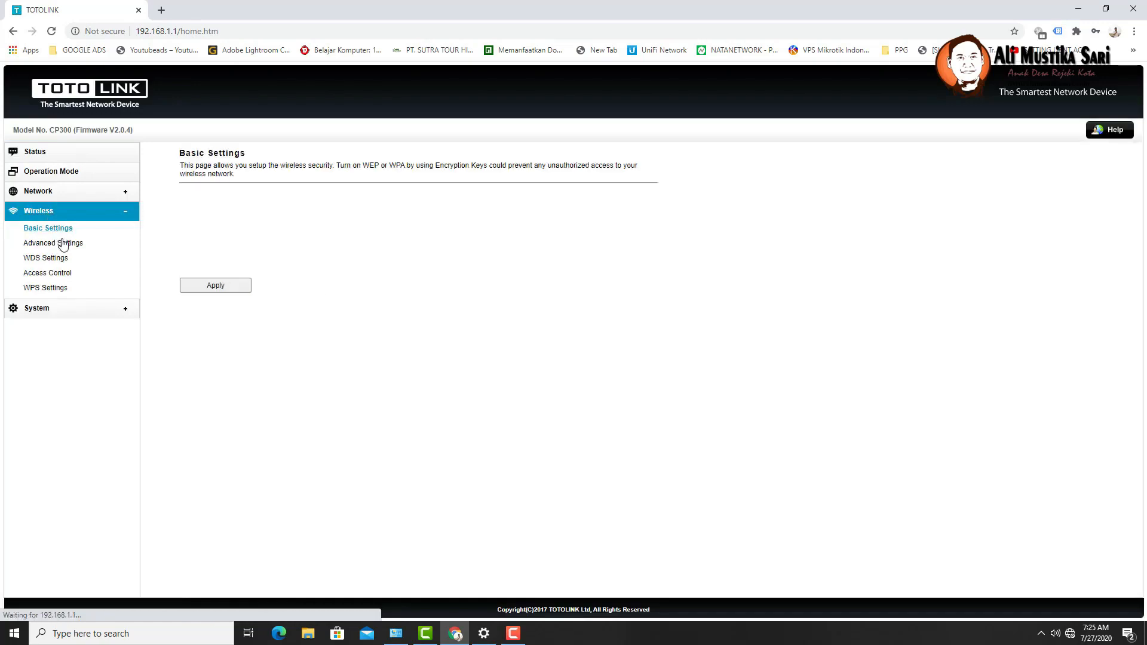
click(65, 245)
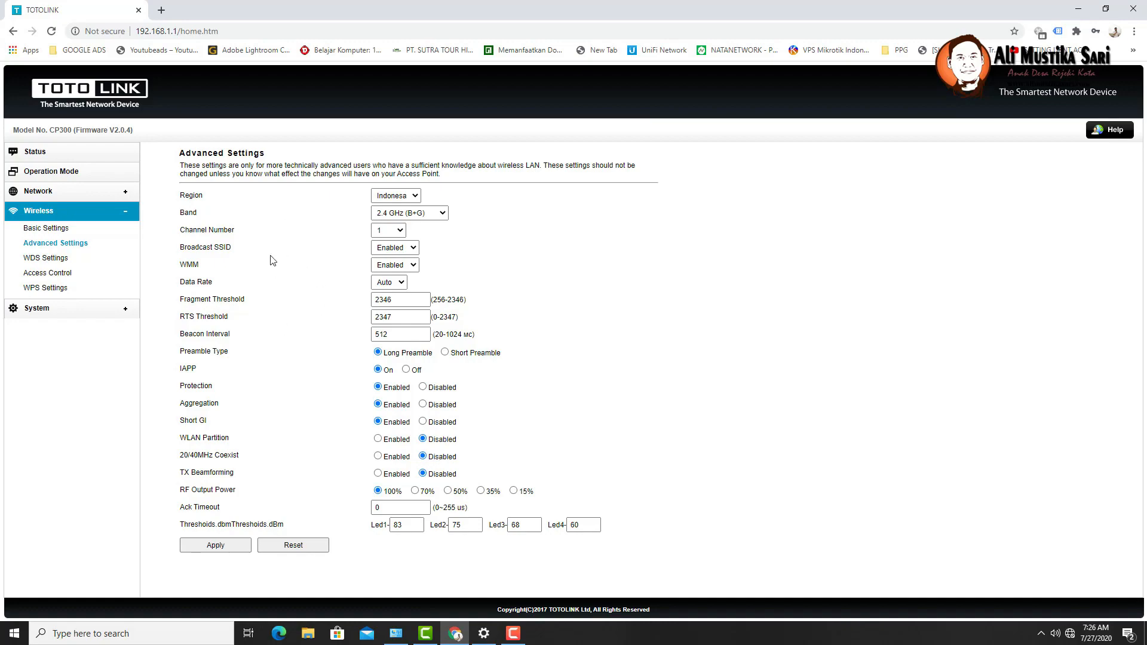
click(40, 195)
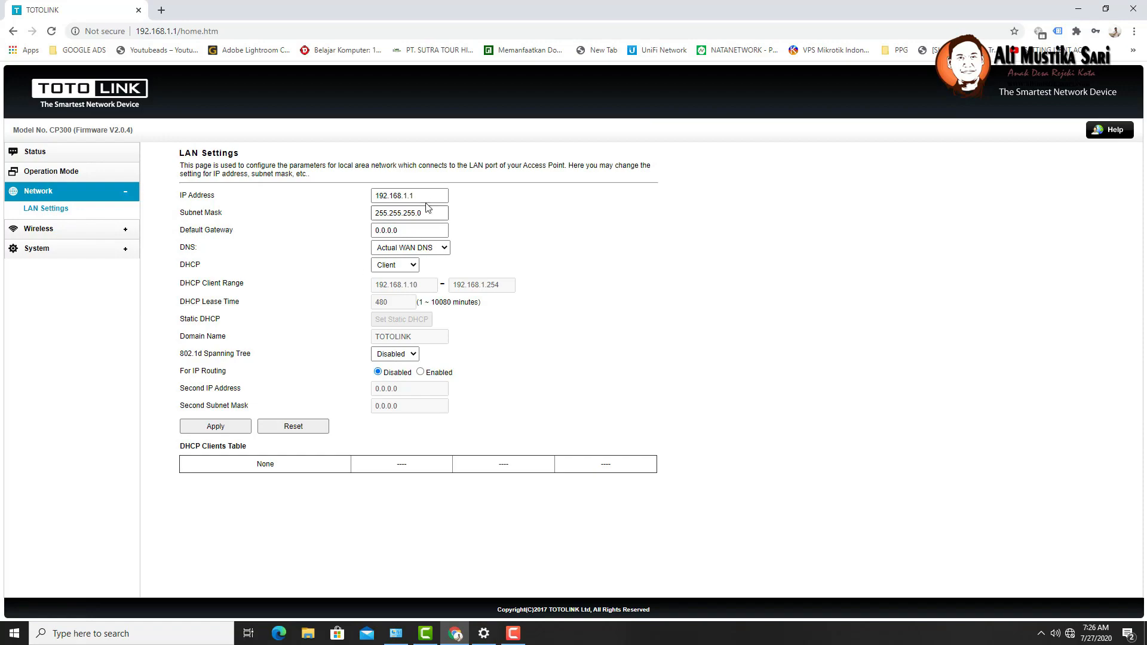
- Change the LAN IP address to 10.1.10.2
drag(430, 196, 345, 200)
text(10.1.10.101)
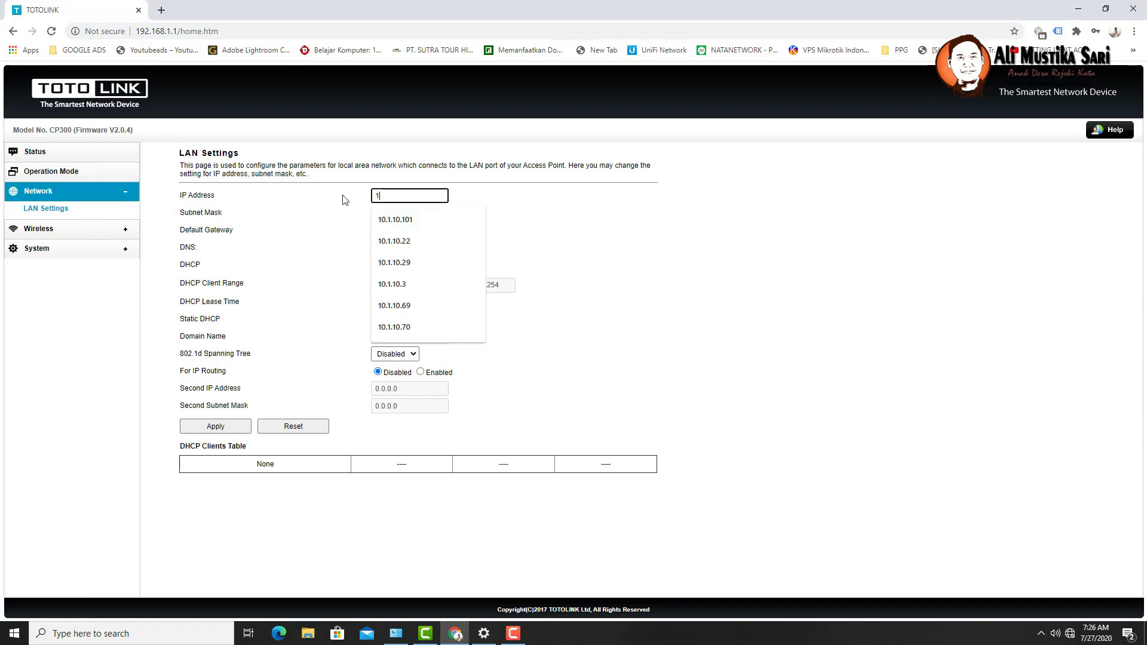
click(391, 220)
key(BackSpace)
key(BackSpace)
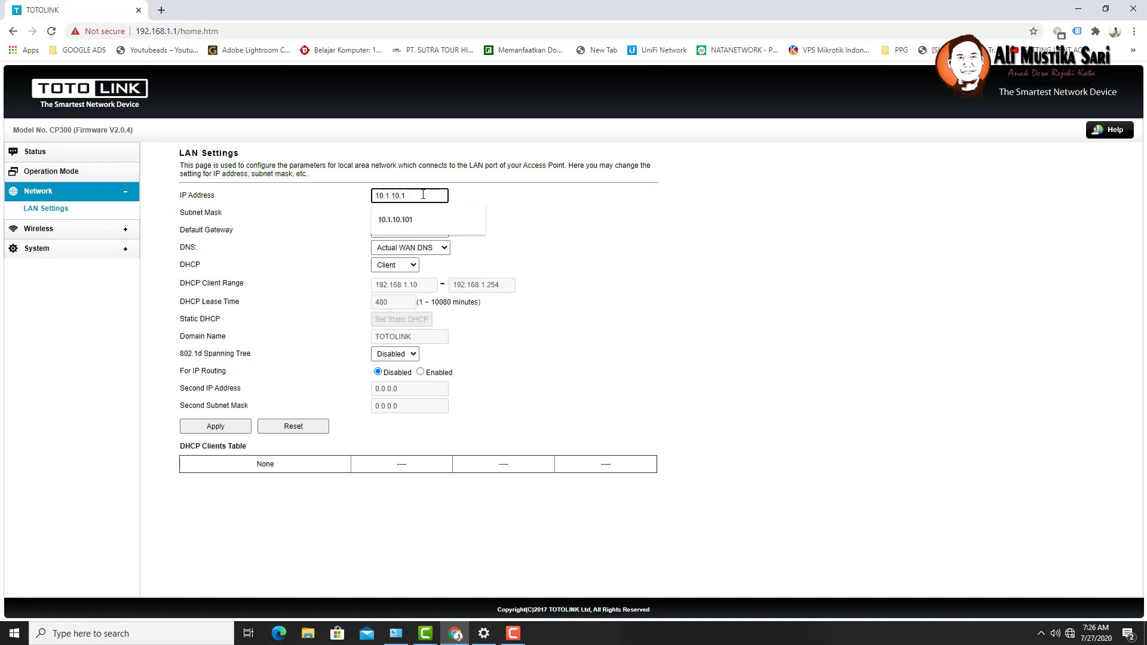
key(BackSpace)
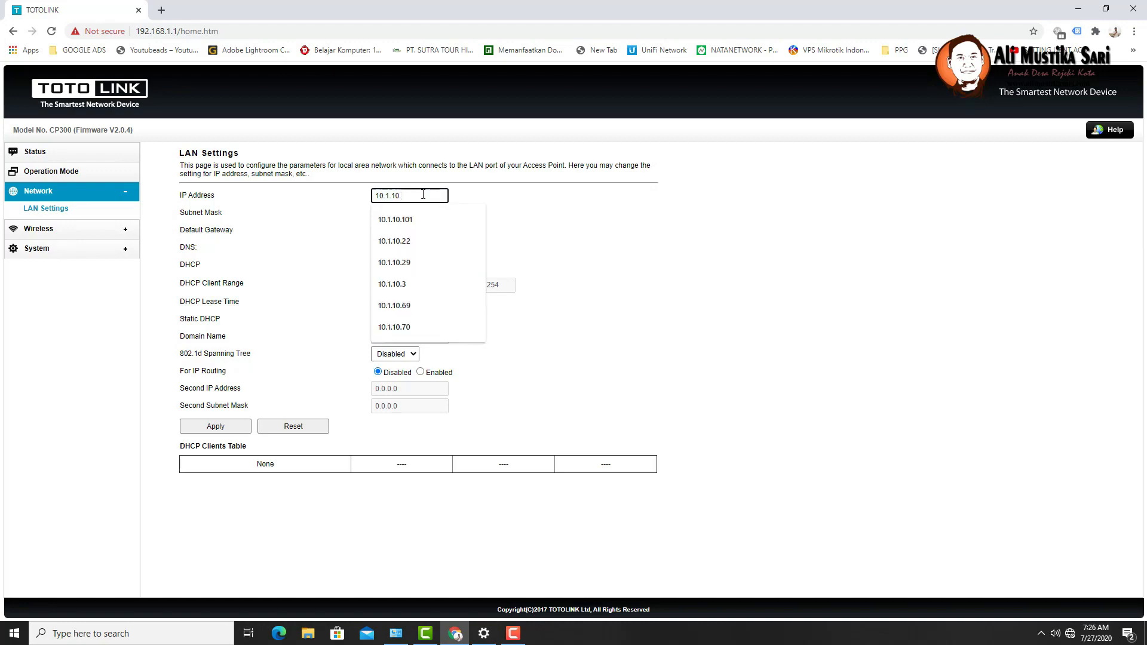
text(2)
click(548, 195)
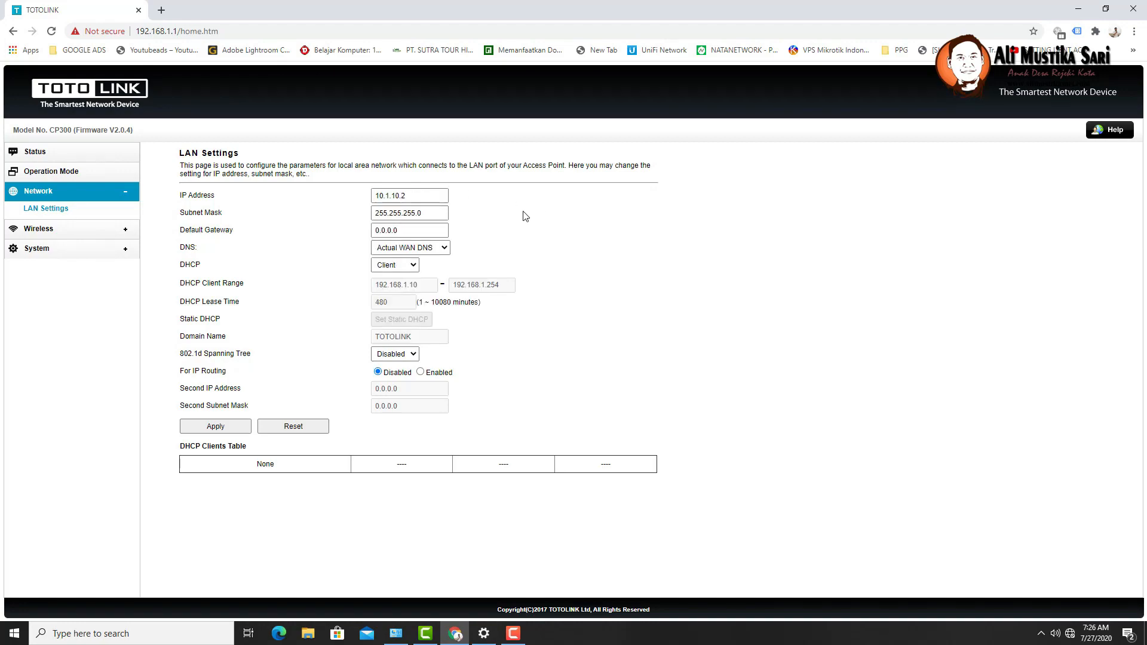
click(375, 200)
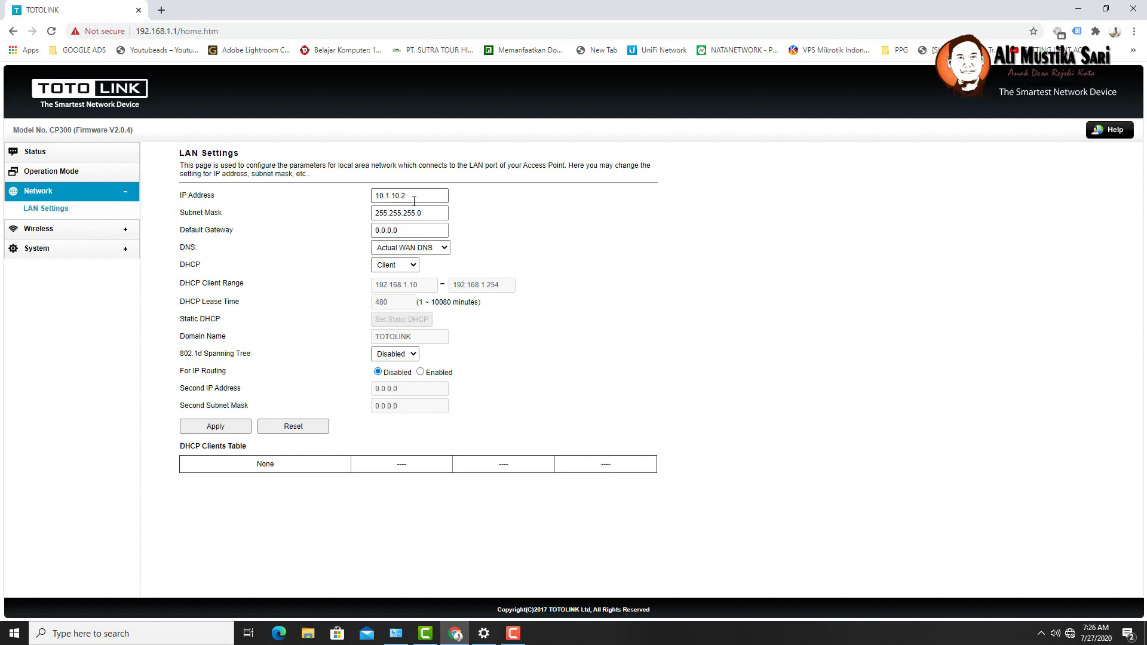
- Set the default gateway to 10.1.10.1 and the subnet mask to 255.255.254.0
key(Tab)
key(Tab)
text(10)
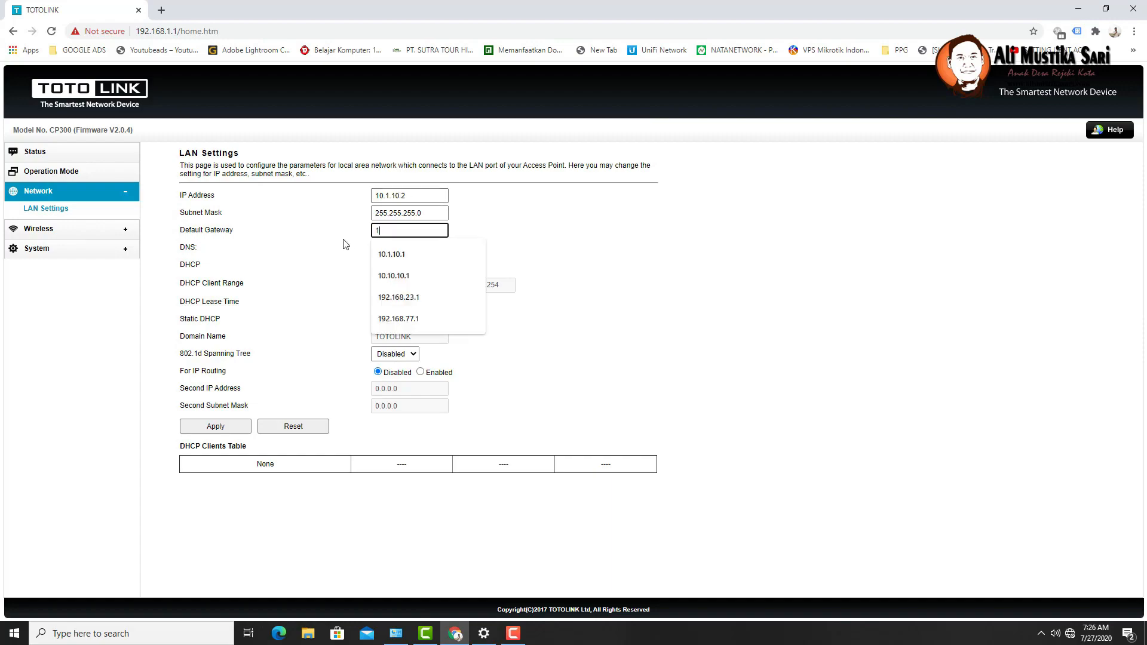
click(397, 256)
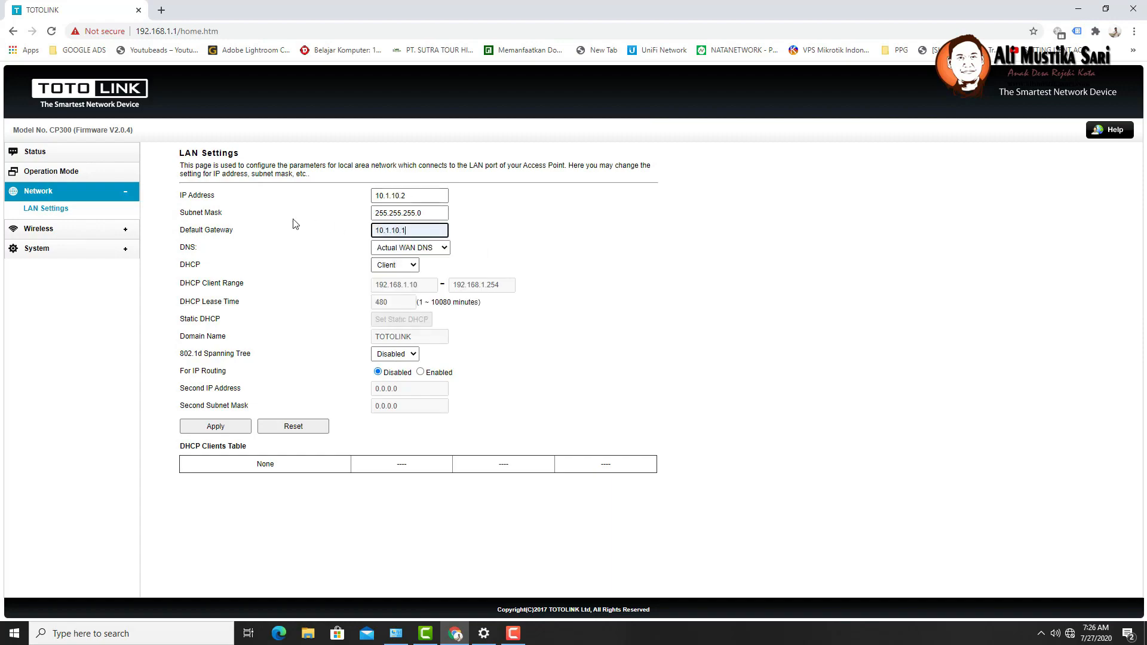
click(412, 214)
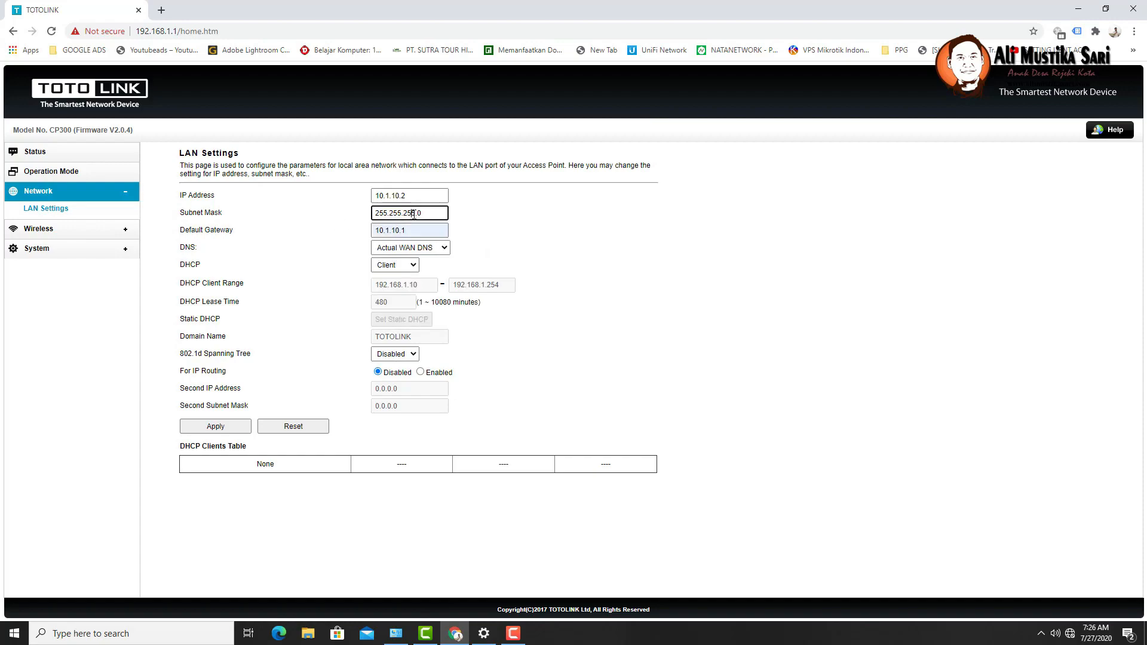
drag(416, 214, 411, 214)
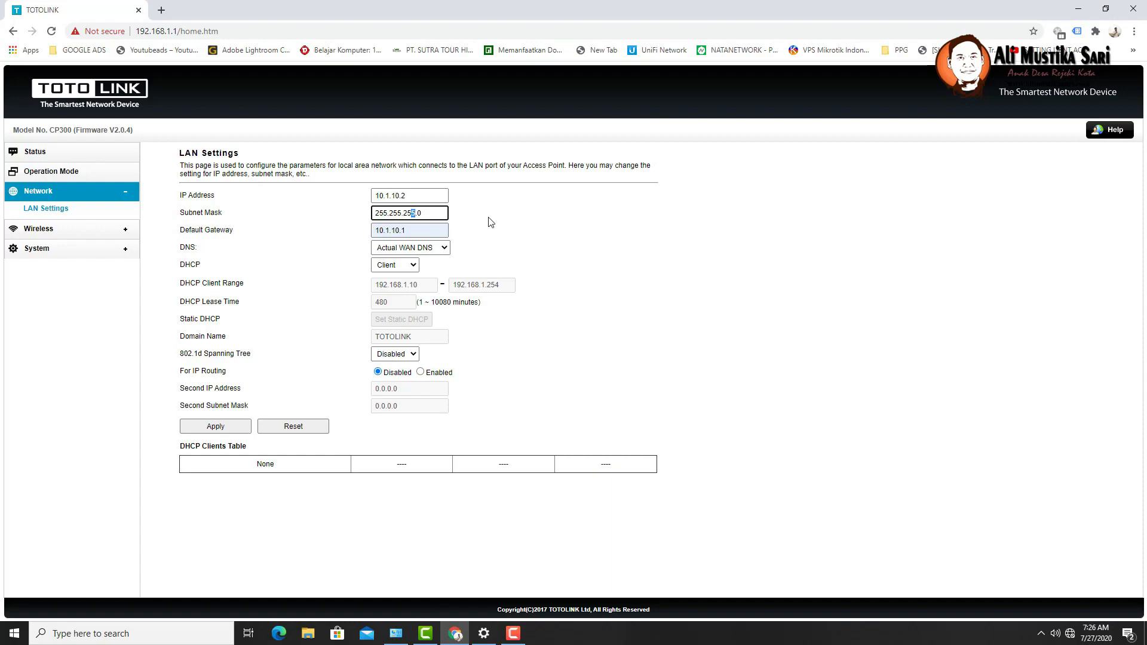
text(4)
- Set DNS to the LAN-side router IP, disable DHCP, and apply the LAN settings
click(426, 251)
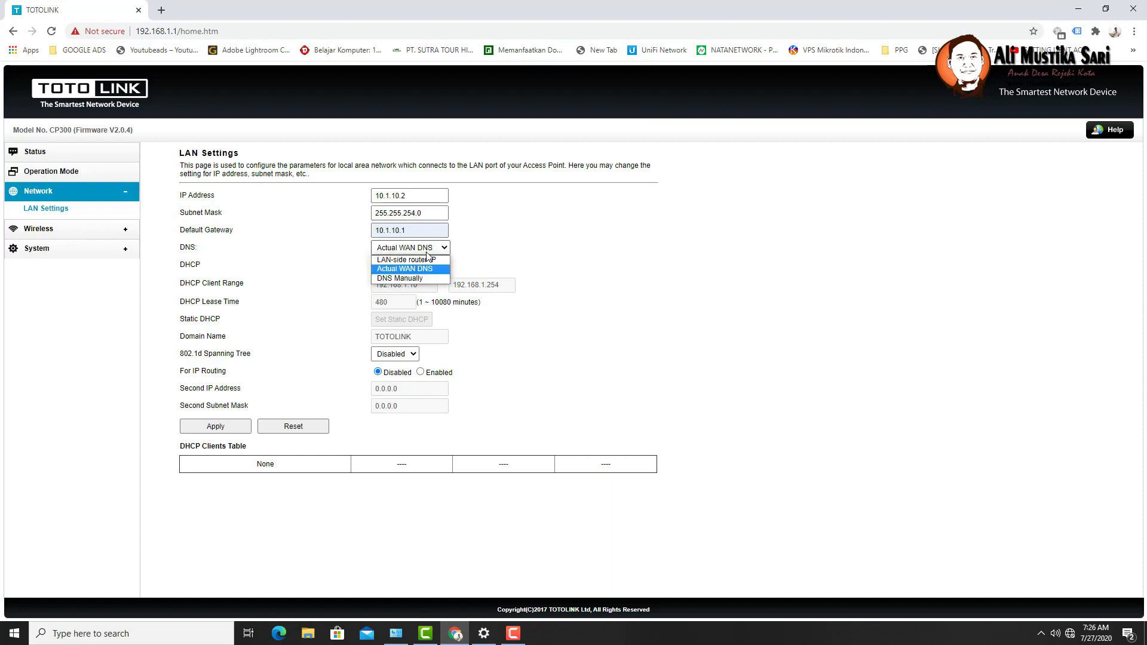
click(432, 263)
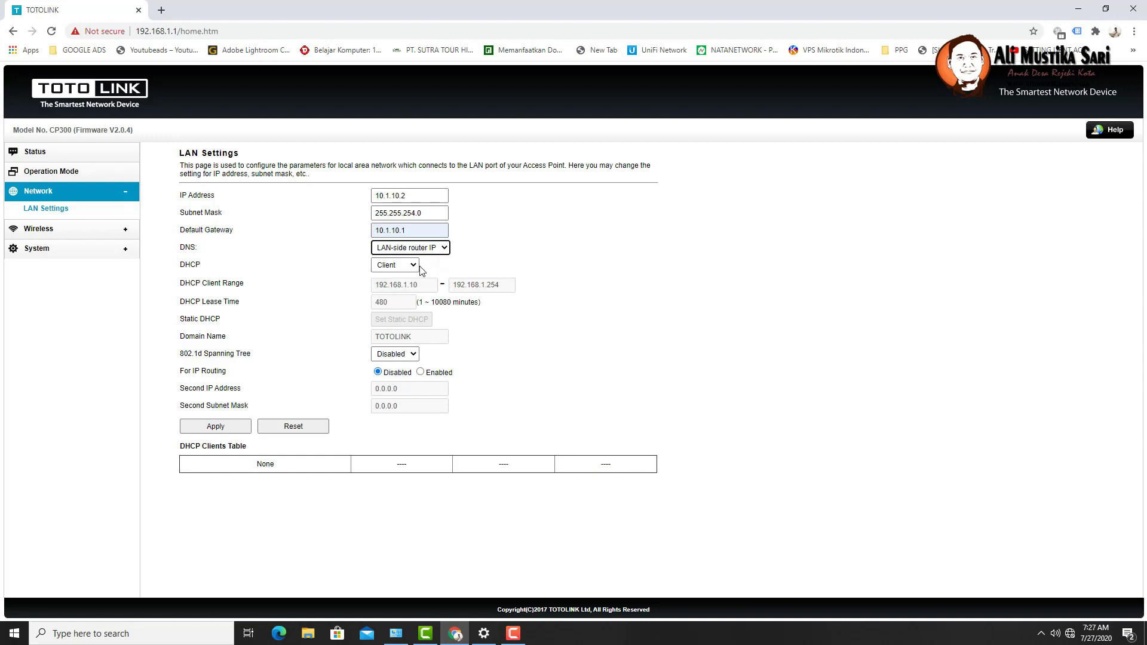
click(414, 267)
click(393, 277)
click(230, 430)
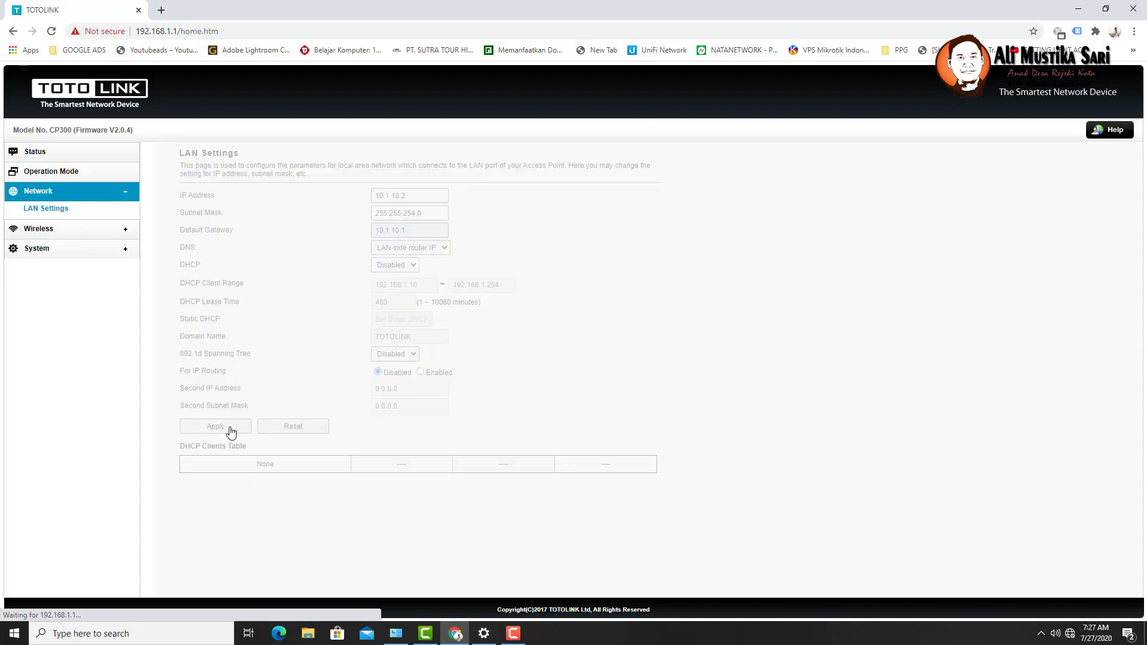